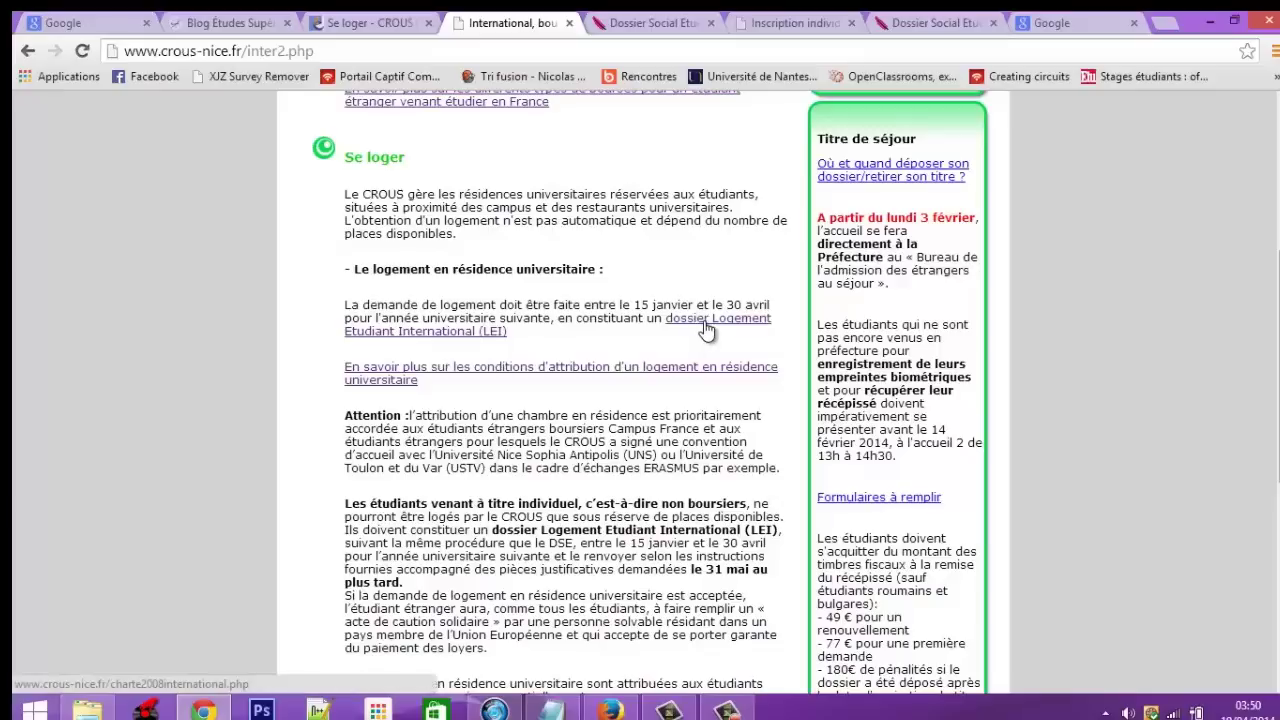
Open the LEI dossier page and read down to 'Le logement dans le privé'
click(632, 22)
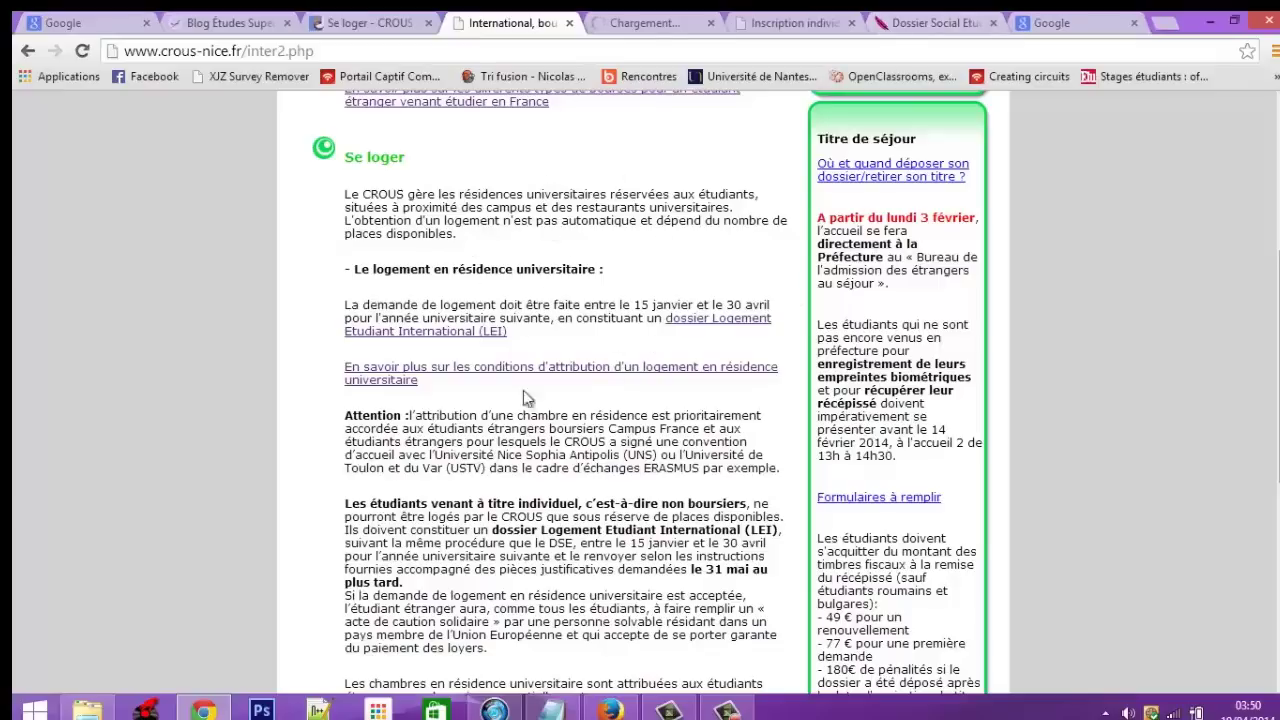
scroll(659, 240, down, 2)
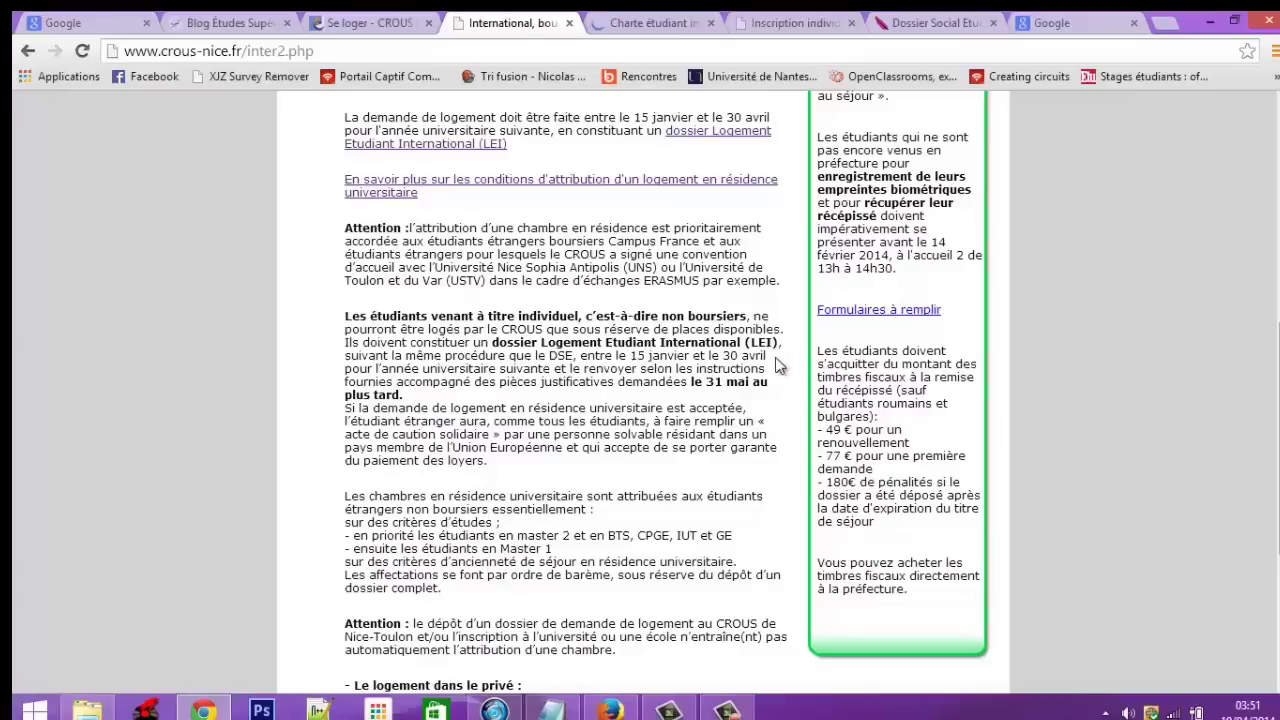
scroll(559, 437, down, 1)
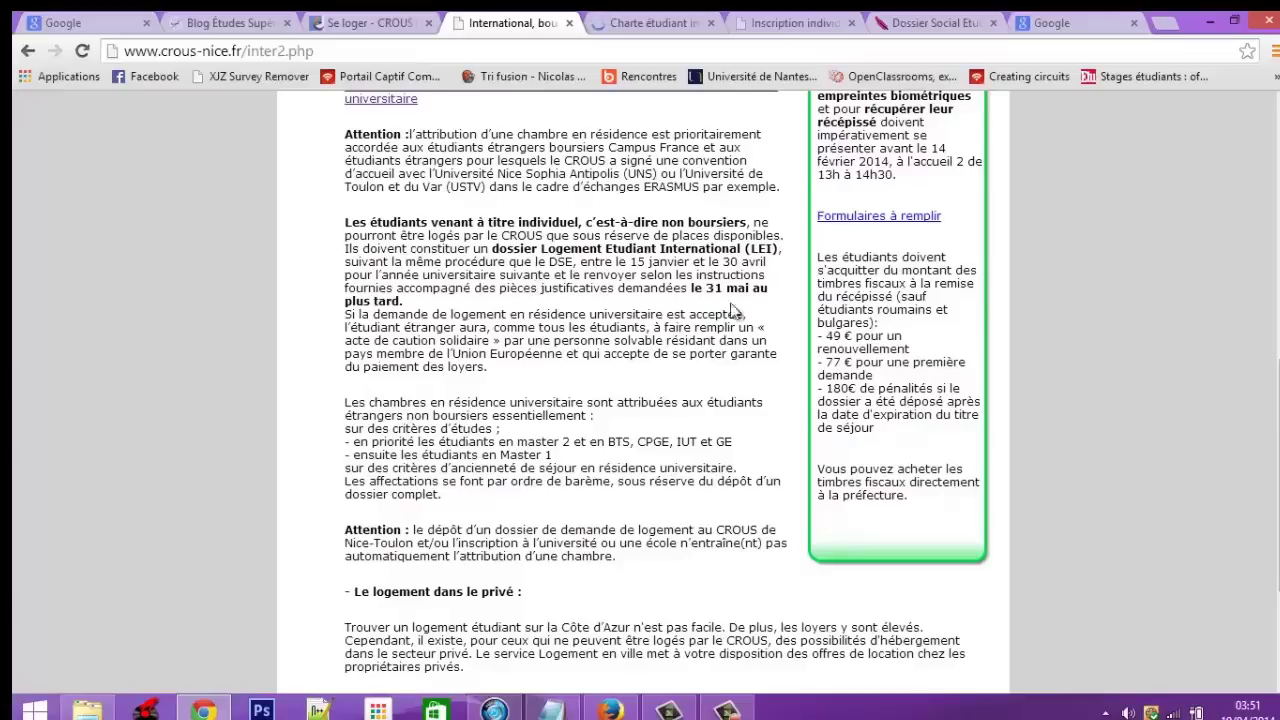
scroll(516, 325, down, 1)
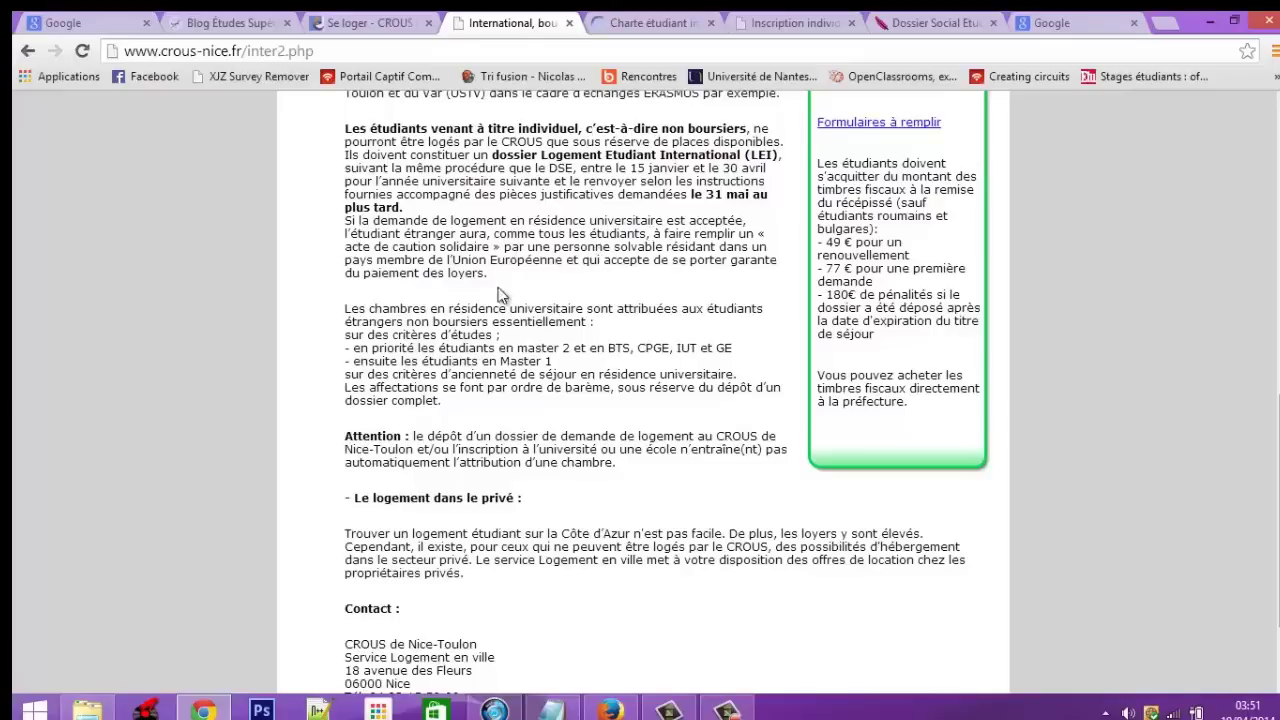
drag(491, 247, 747, 229)
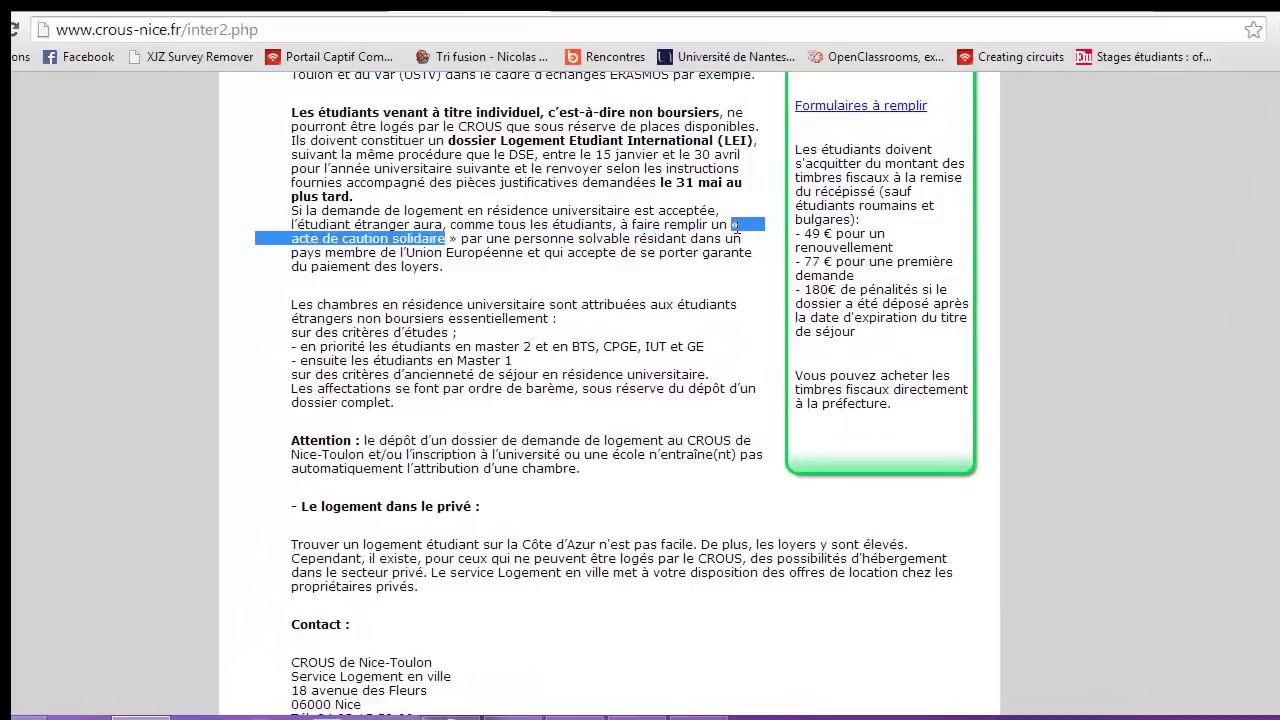
click(449, 248)
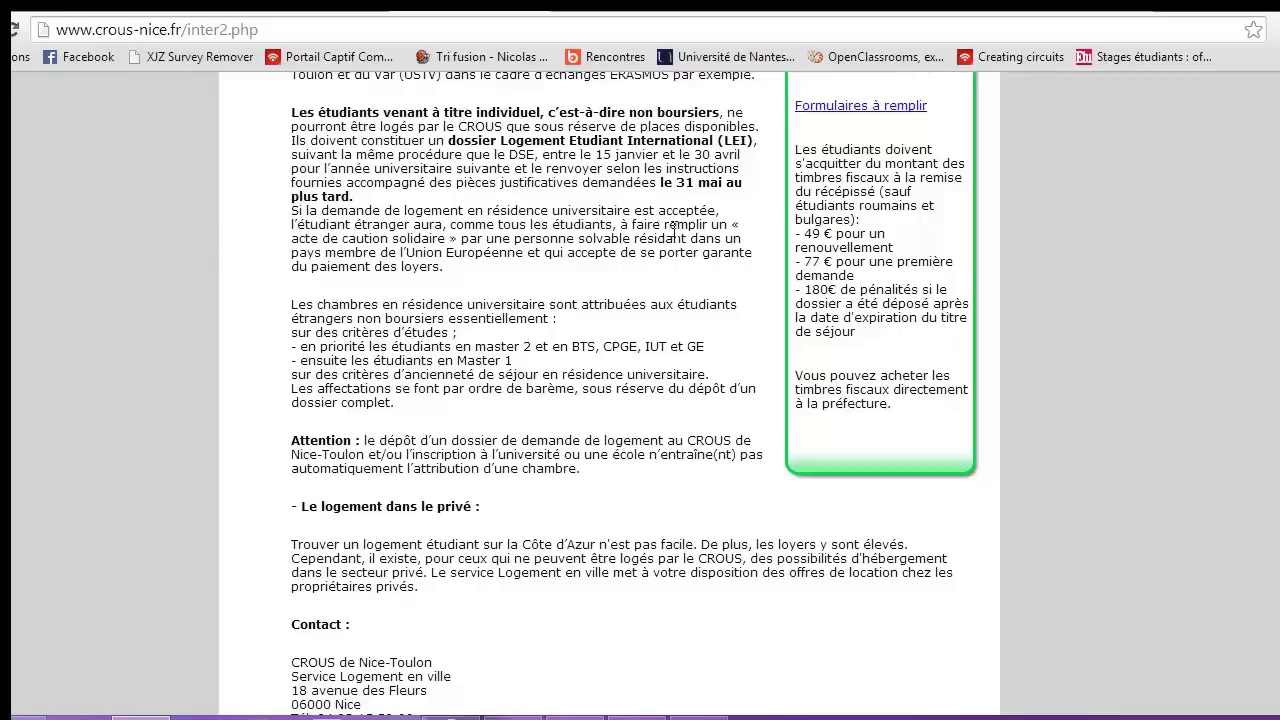
drag(447, 238, 750, 232)
click(445, 262)
drag(441, 238, 291, 240)
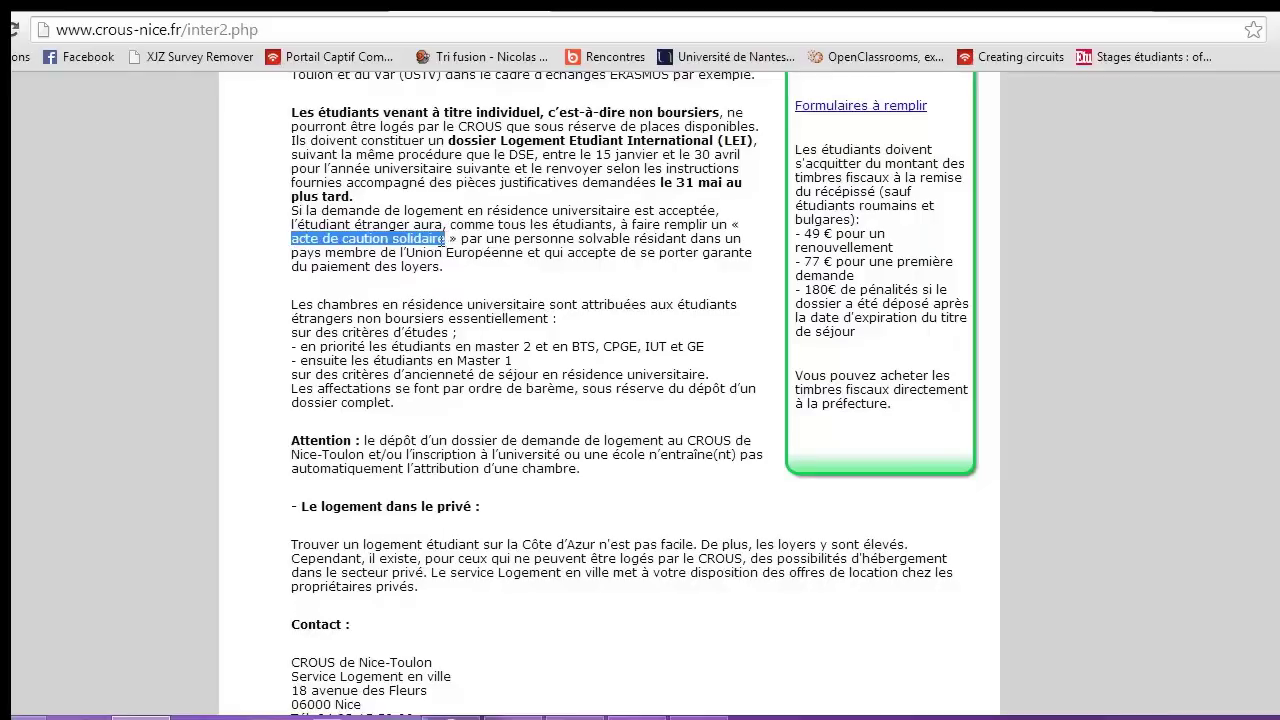
click(442, 240)
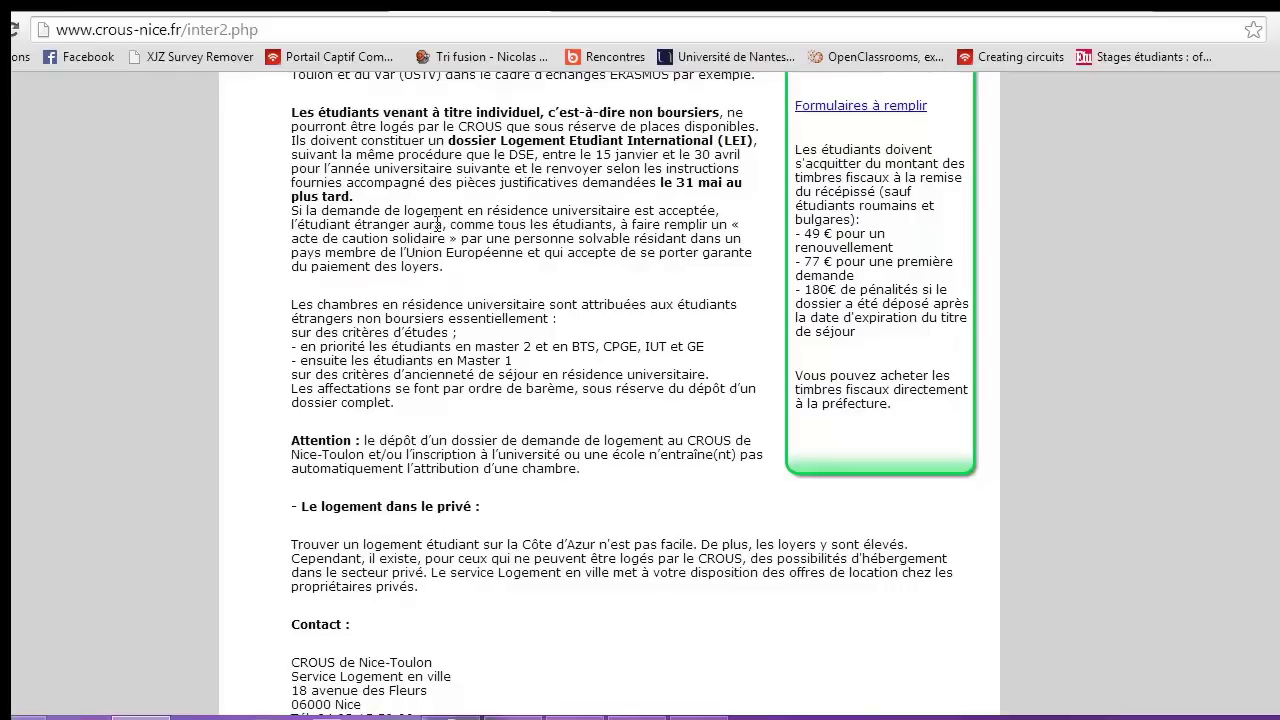
scroll(476, 190, down, 1)
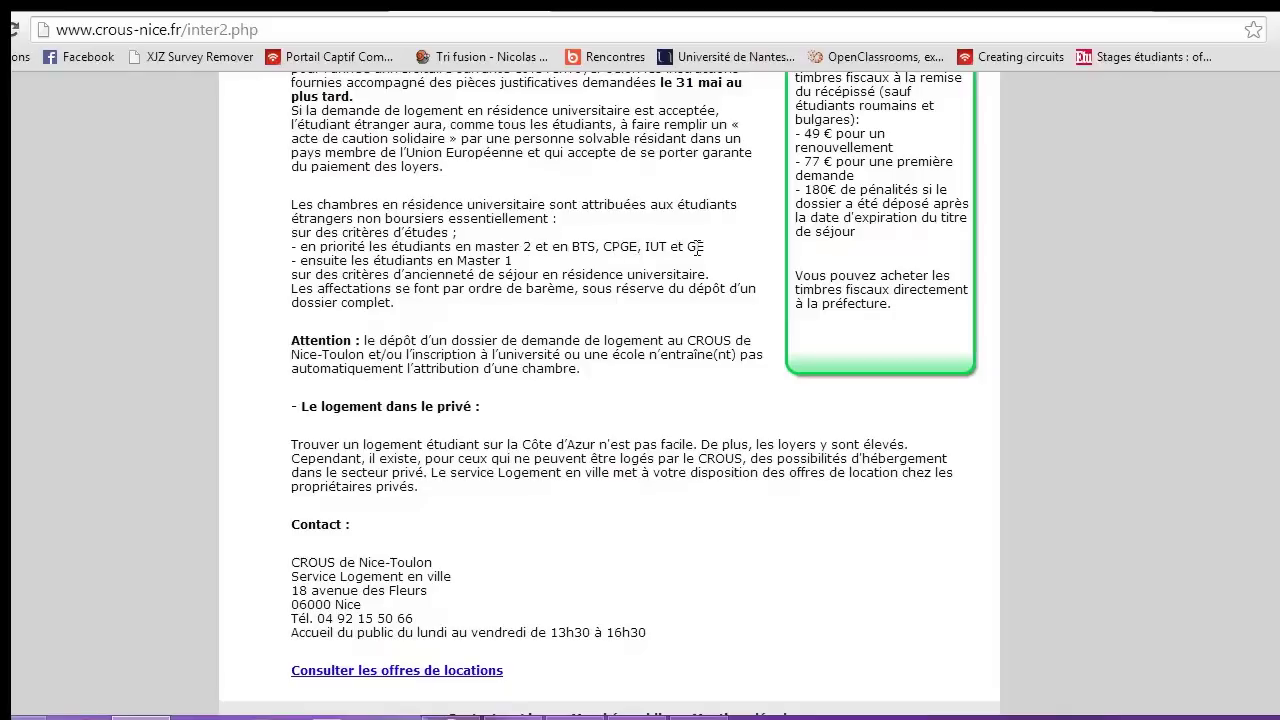
drag(704, 247, 308, 248)
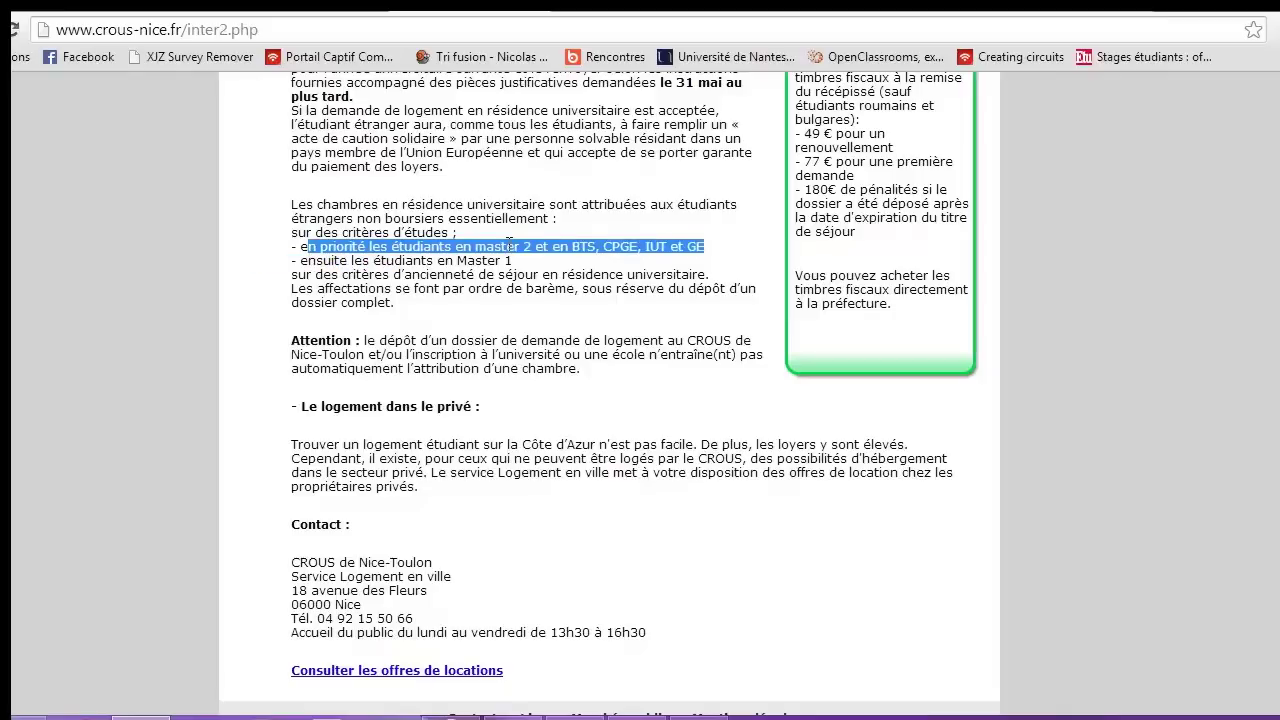
click(553, 248)
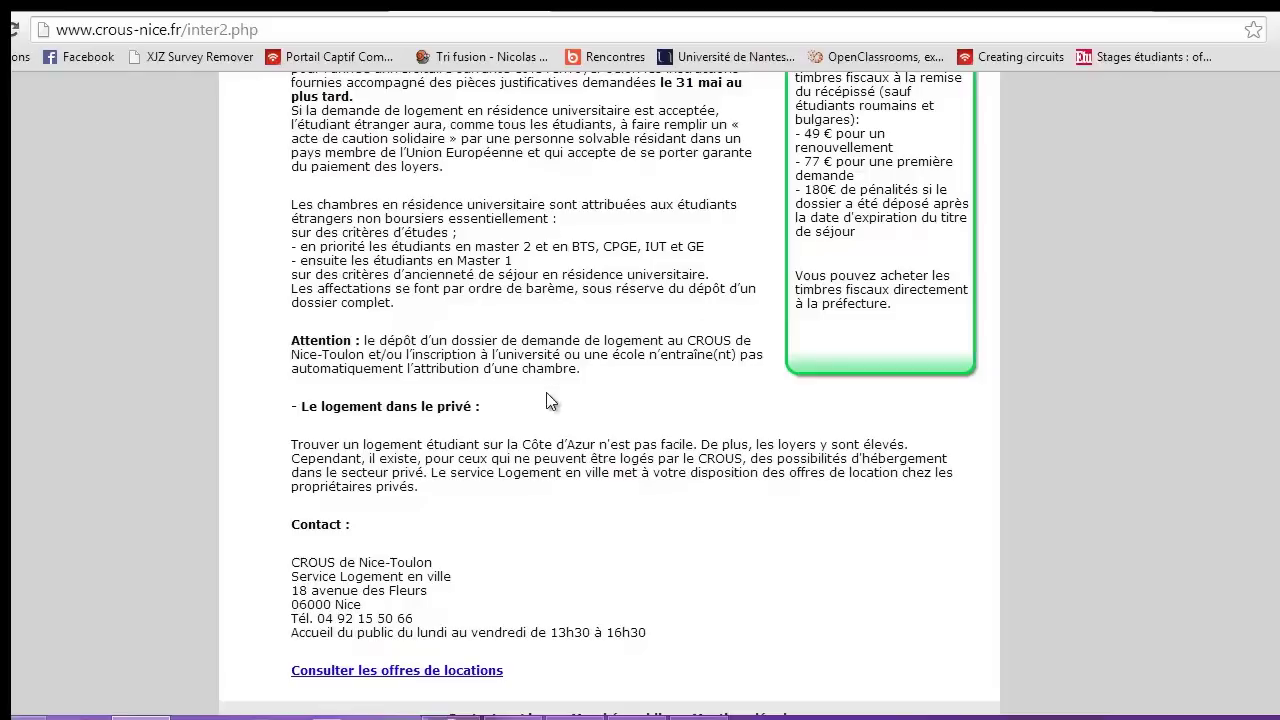
scroll(552, 400, down, 1)
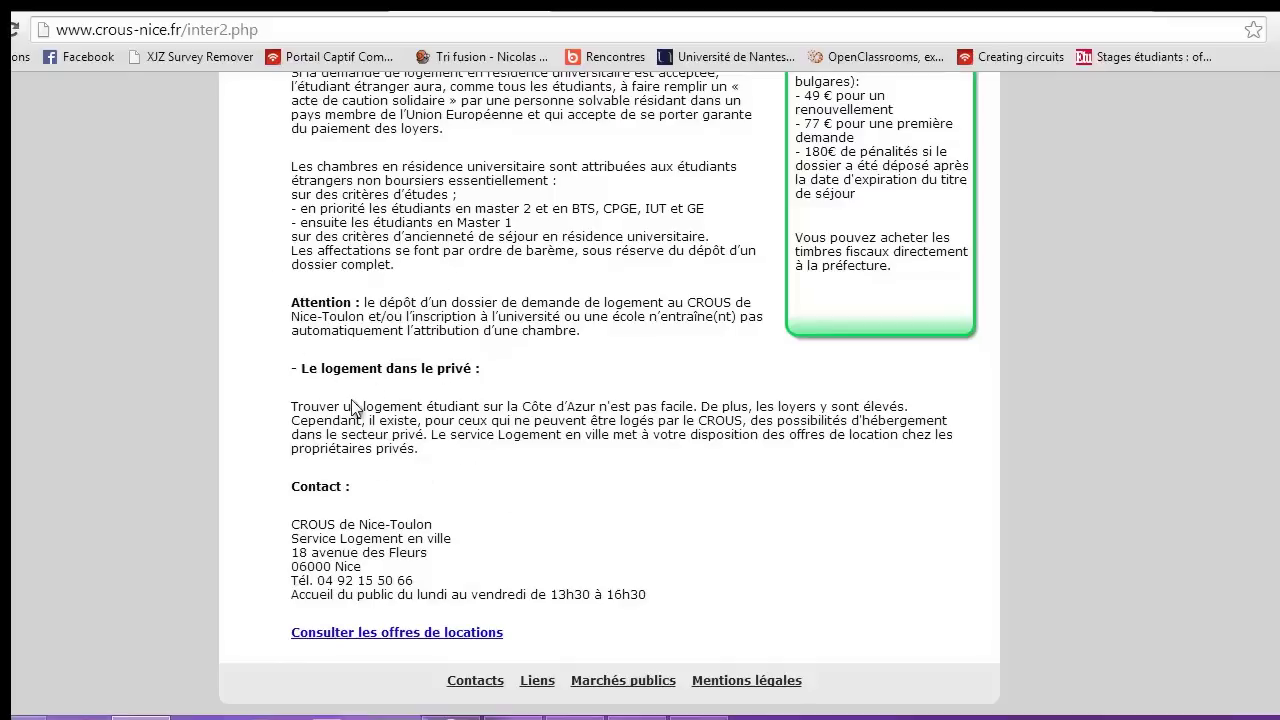
Scroll back up to the top of the current CROUS page
scroll(409, 437, up, 1)
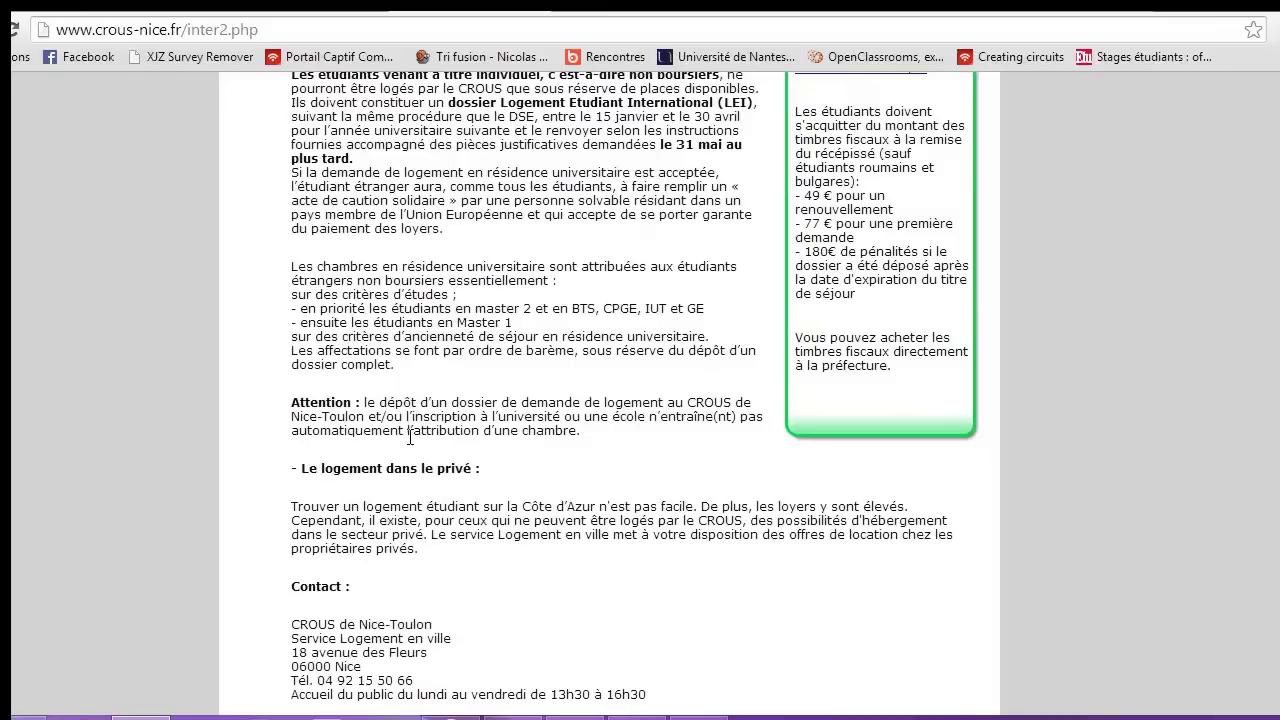
scroll(409, 437, up, 2)
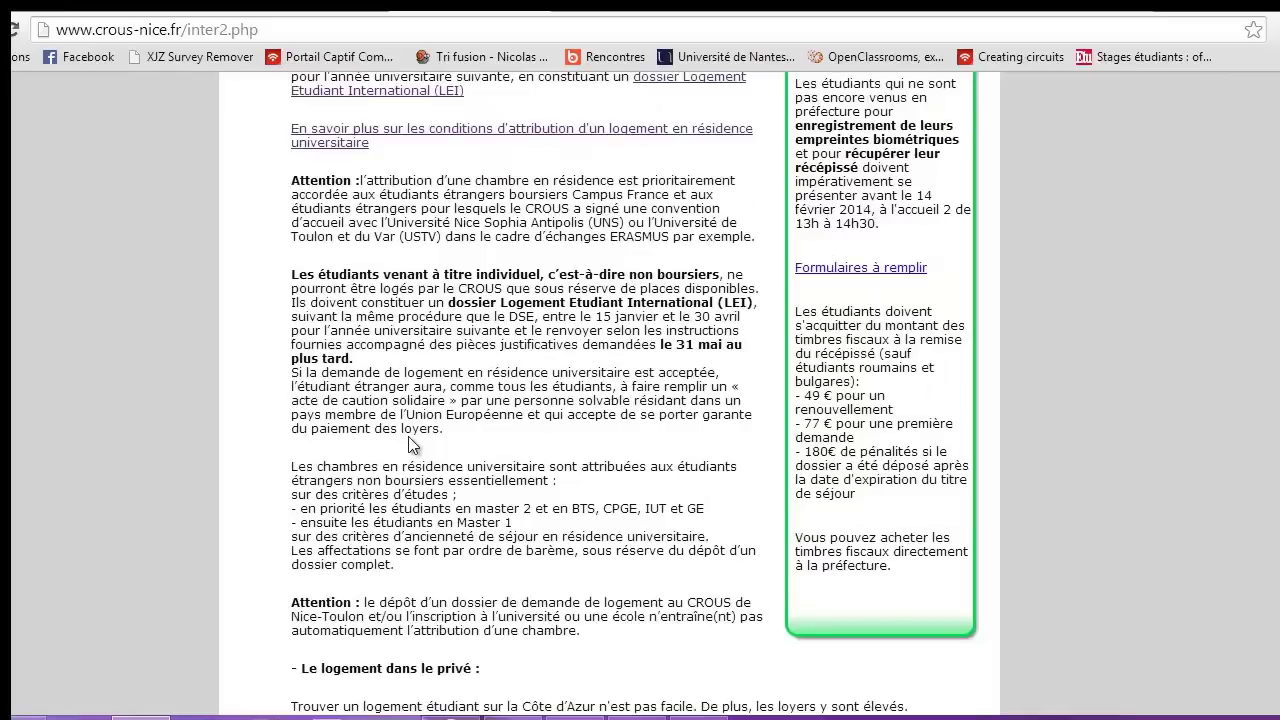
scroll(408, 440, up, 6)
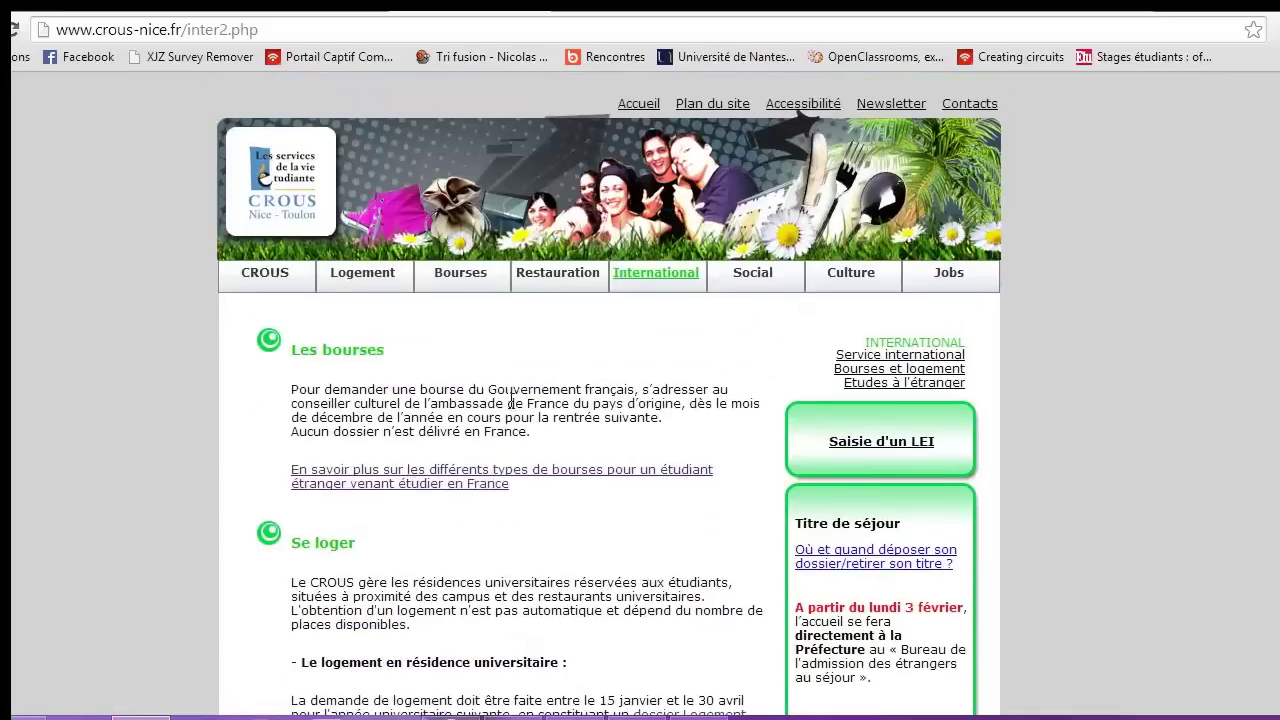
scroll(530, 395, down, 3)
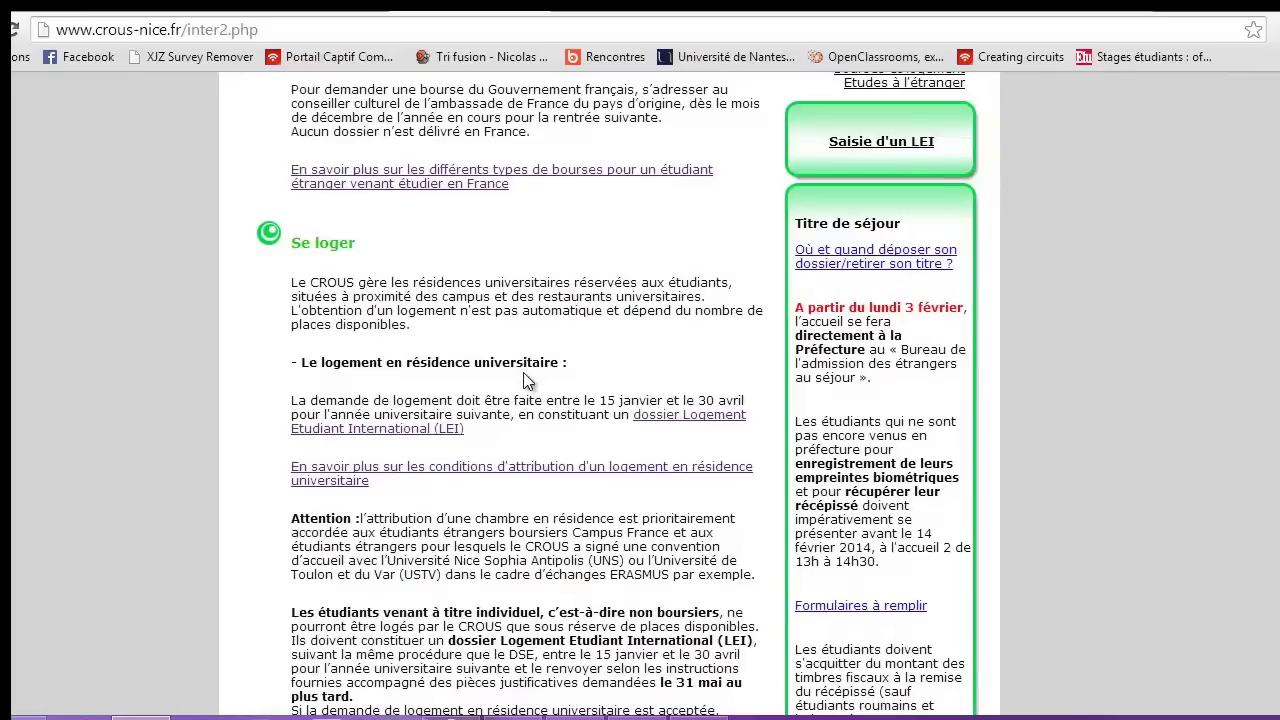
scroll(527, 381, up, 3)
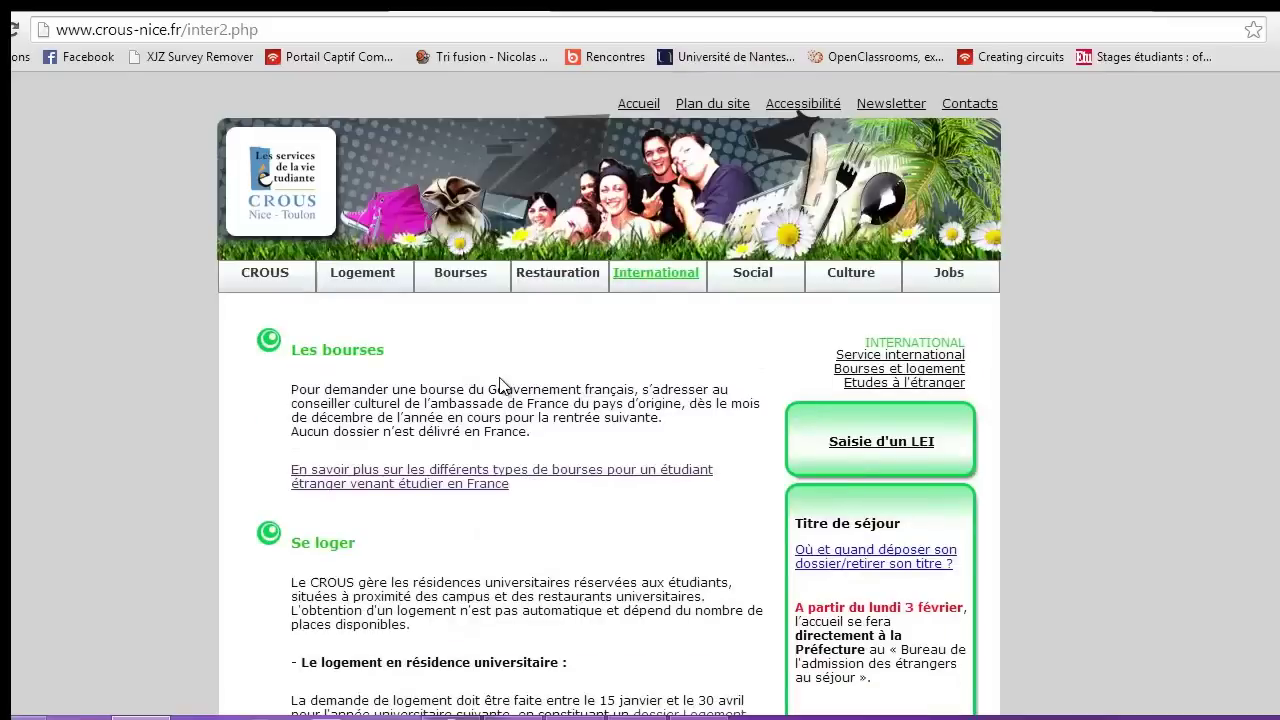
scroll(503, 508, down, 5)
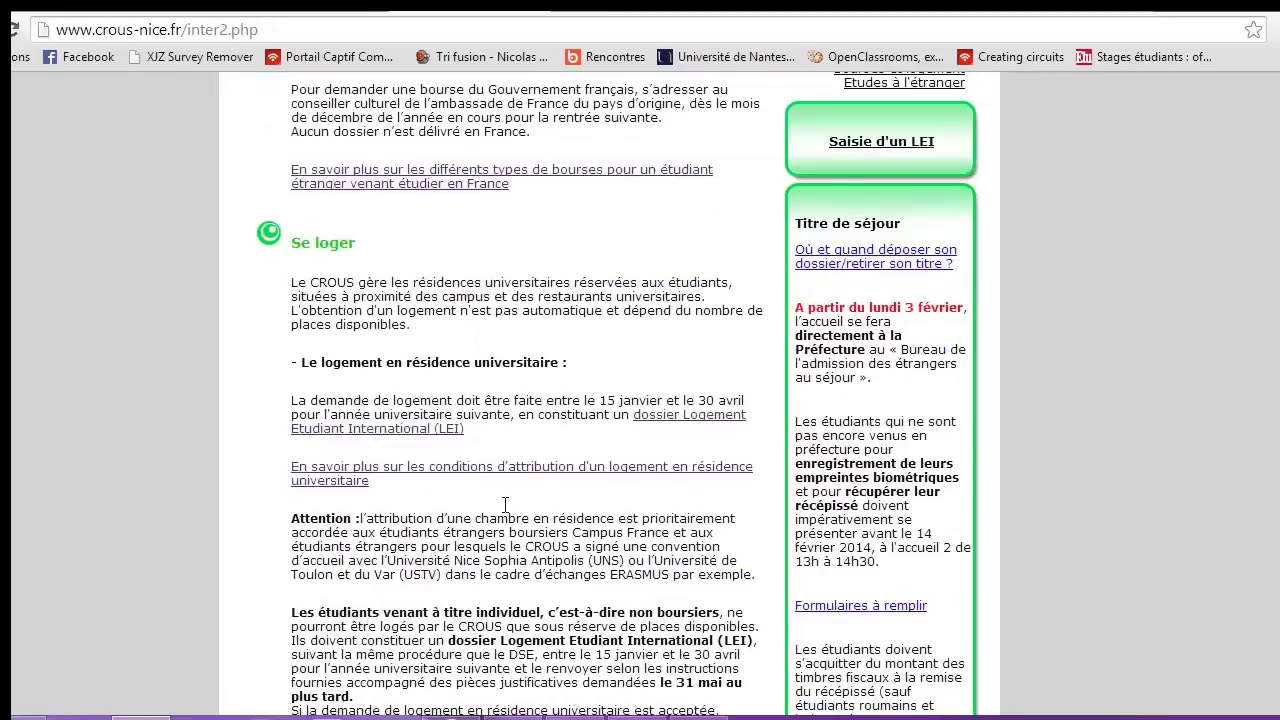
scroll(502, 509, up, 5)
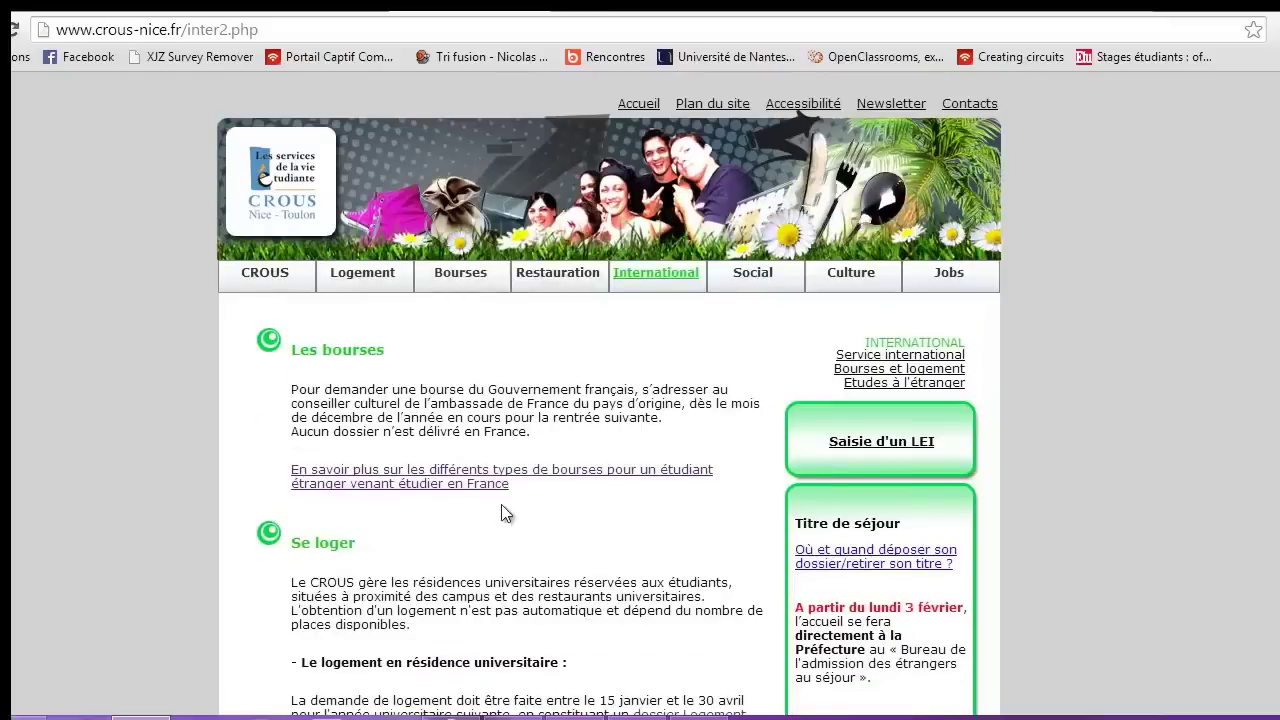
mouse_move(557, 276)
scroll(345, 265, down, 4)
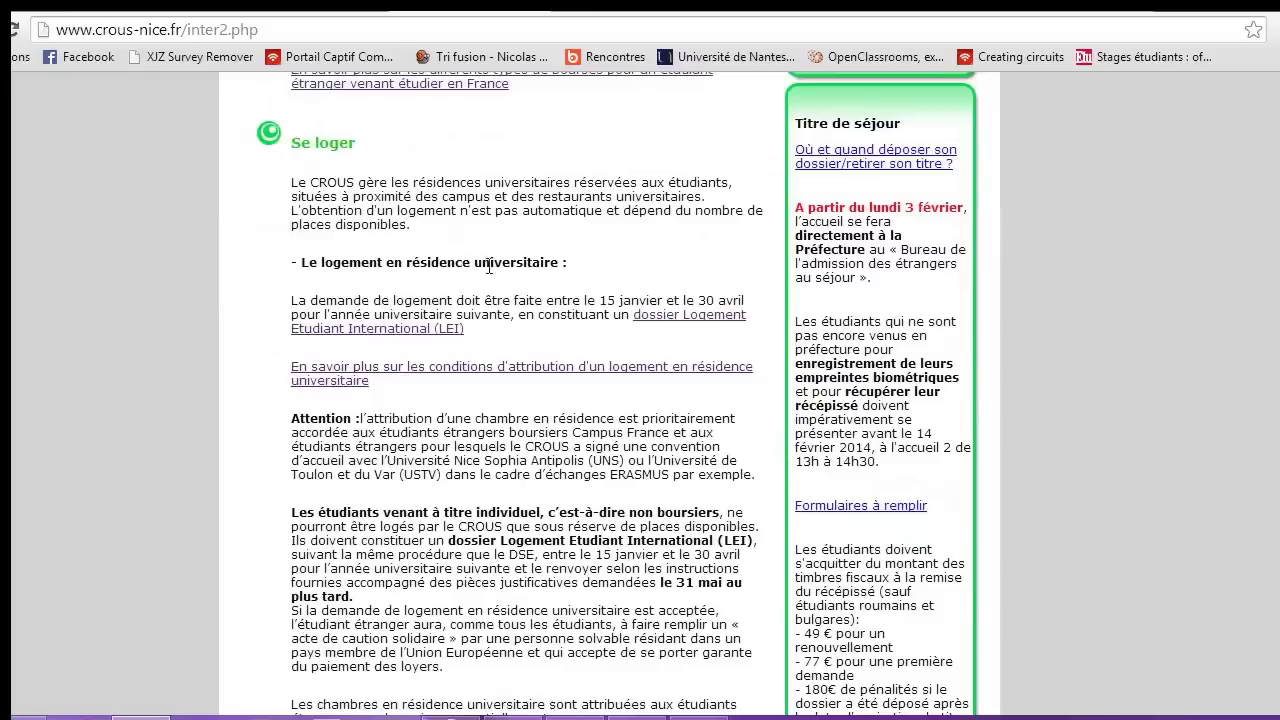
scroll(486, 263, down, 5)
scroll(490, 290, up, 10)
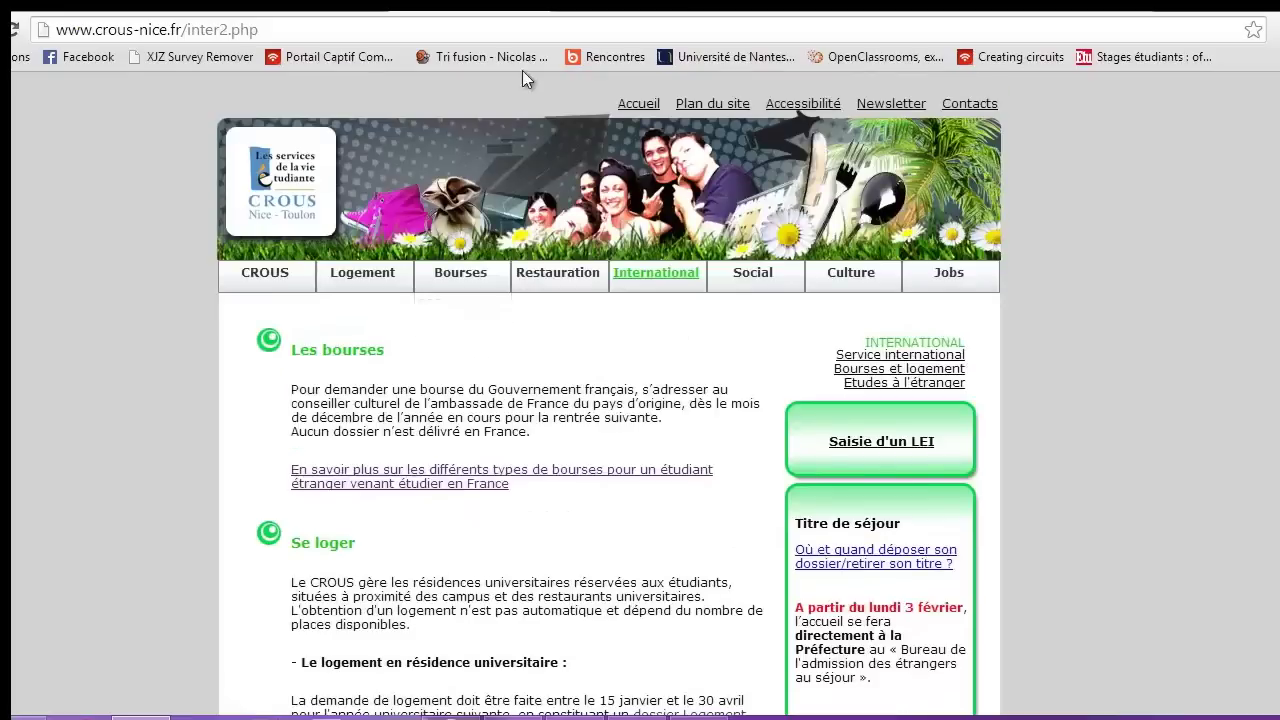
Go through the LEI, CROUS Nantes, DSE and Google tabs to the CROUS Poitiers Se loger tab
click(536, 10)
click(530, 10)
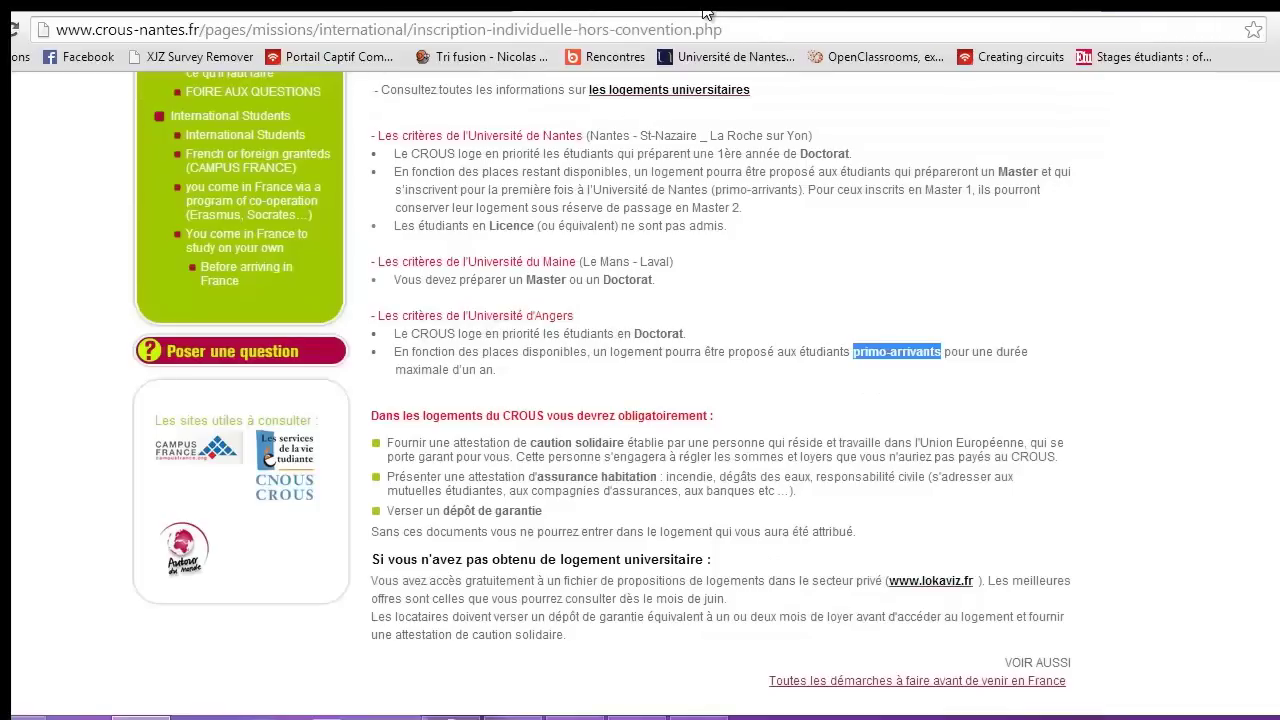
click(756, 10)
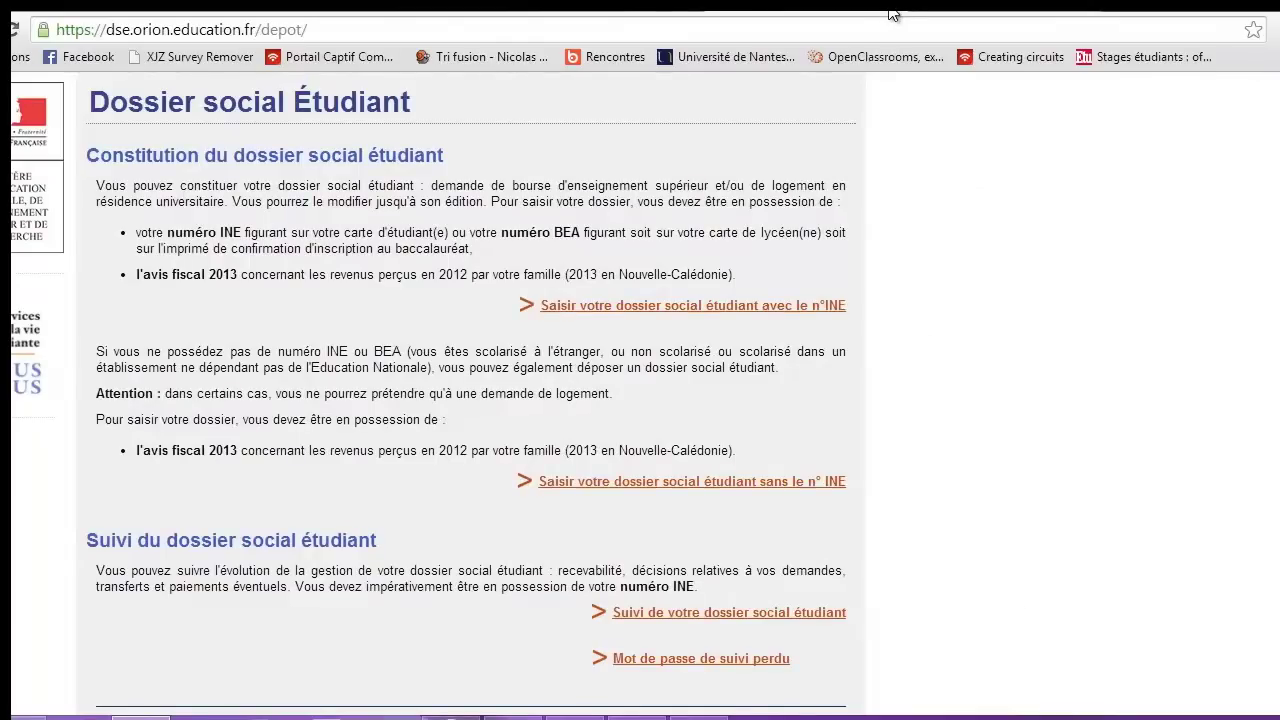
click(642, 11)
click(450, 11)
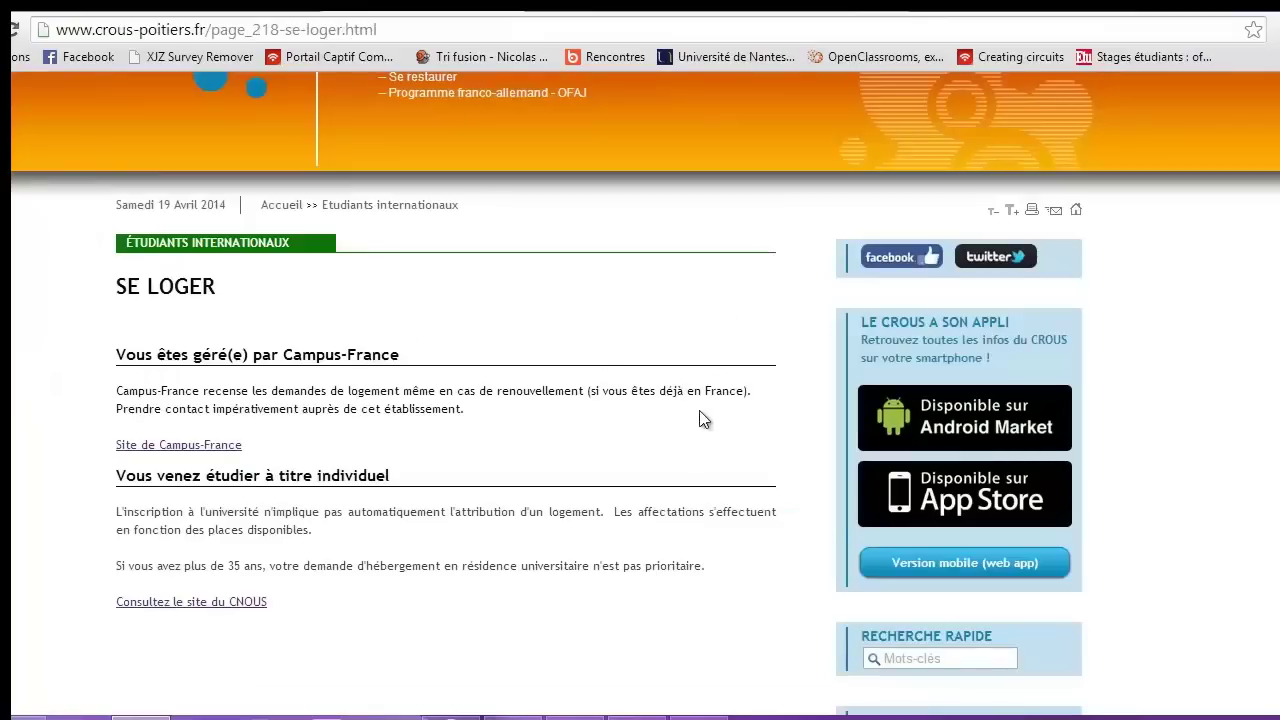
scroll(700, 420, down, 5)
scroll(690, 420, up, 7)
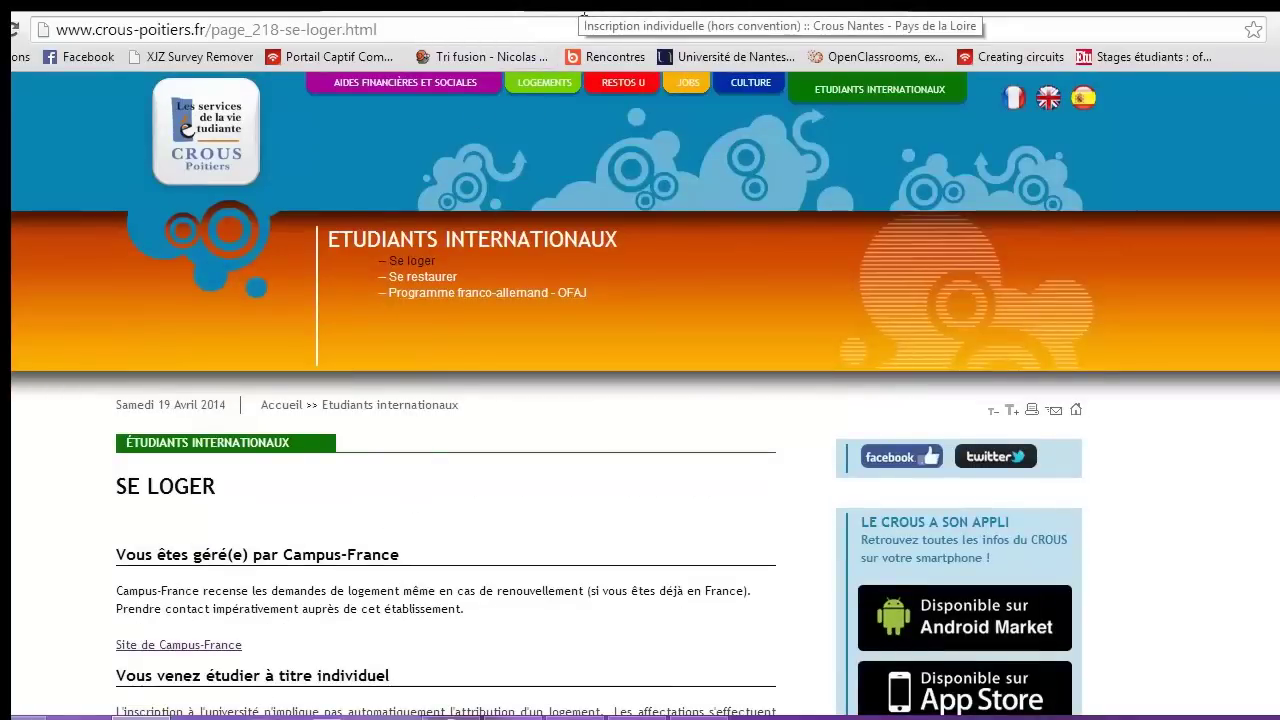
scroll(391, 546, down, 2)
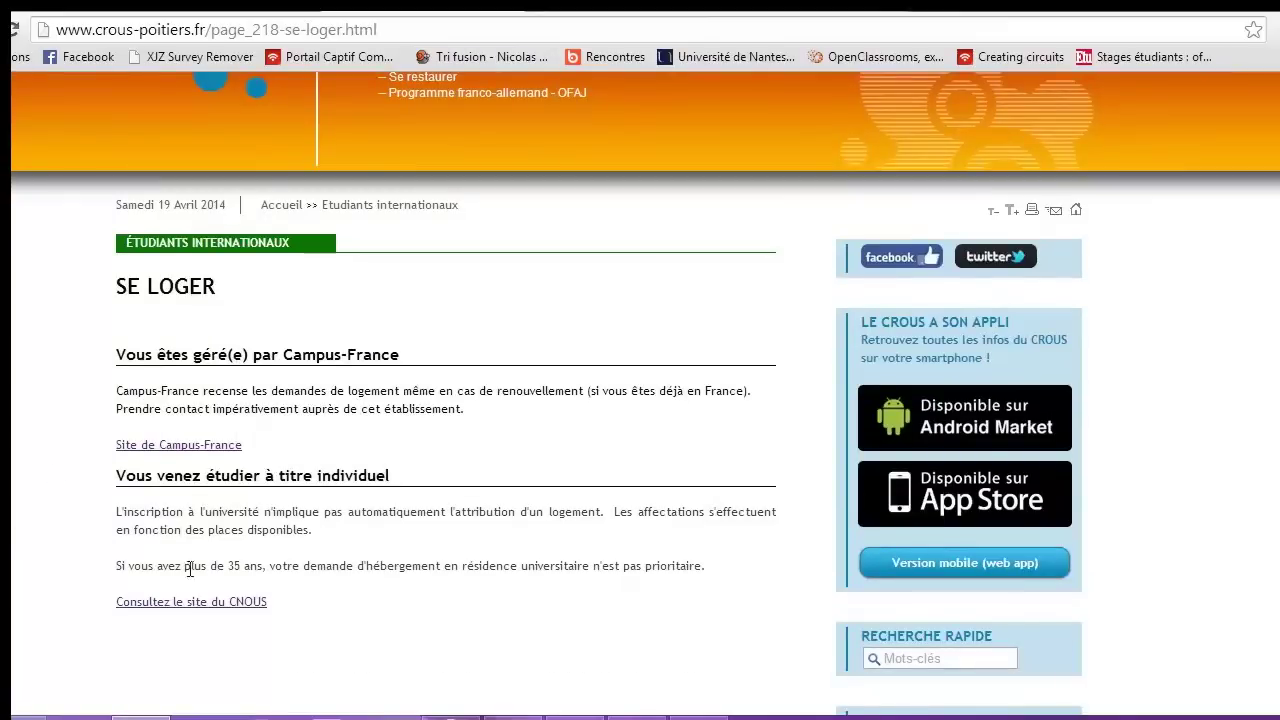
Load the Google homepage from the address bar
click(363, 35)
text(g)
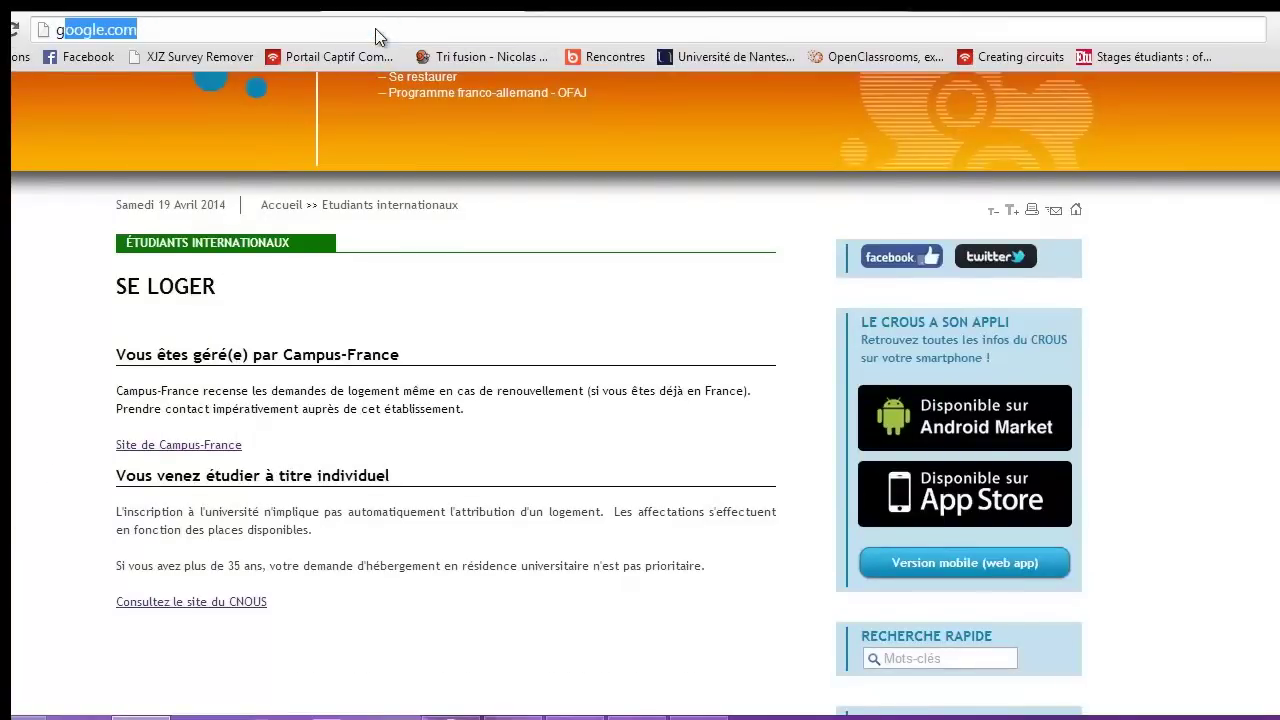
text(oo)
key(Return)
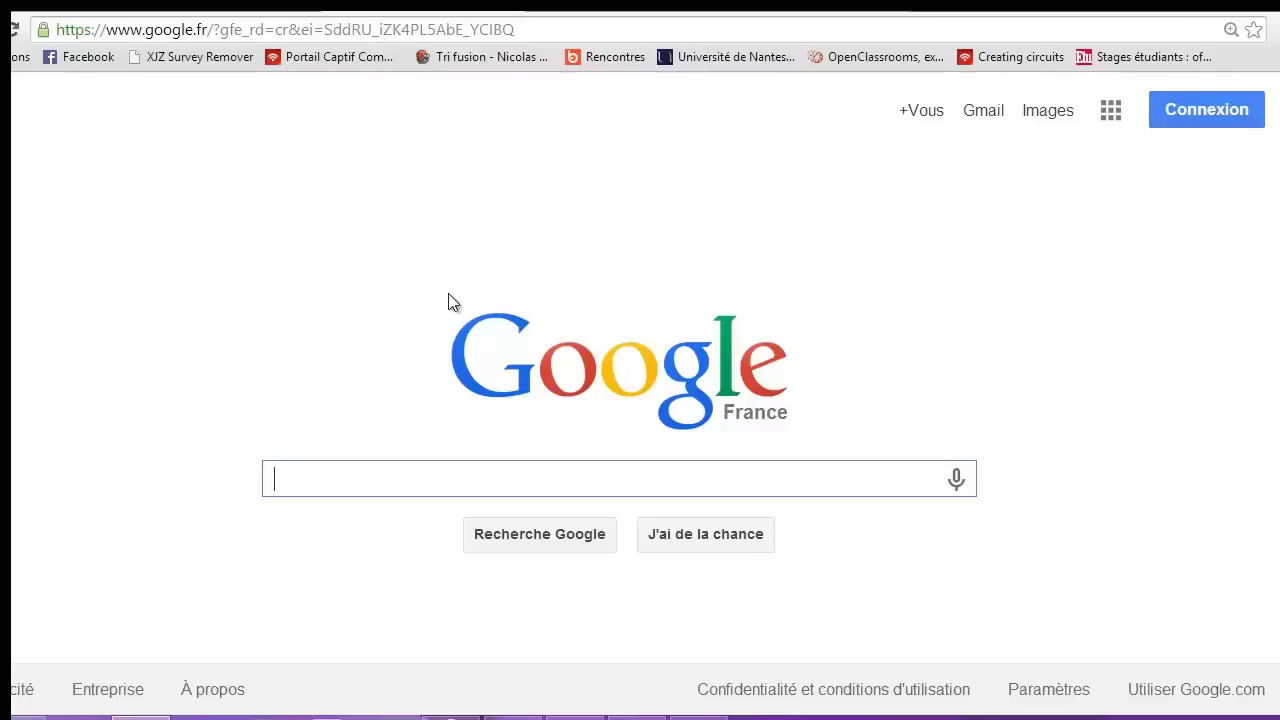
Search for dse and open the 'Dossier social étudiant - serveur de dépôt du D.S.E.' result
text(dse)
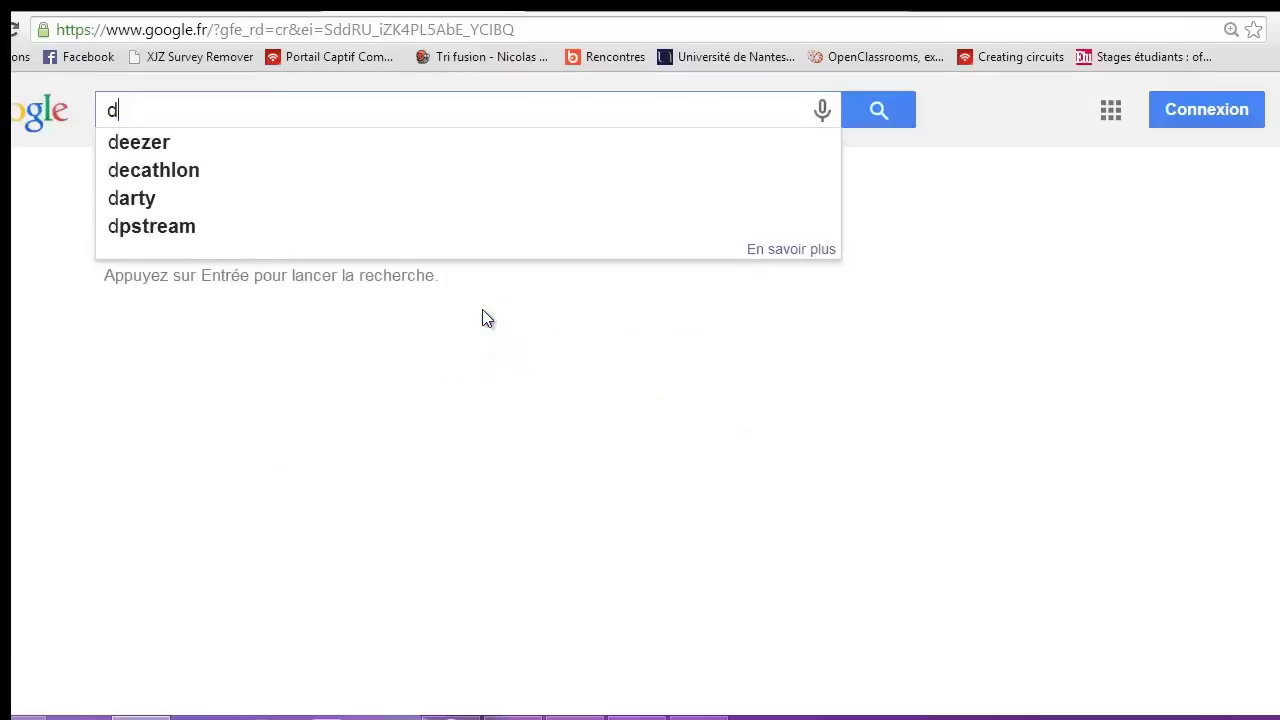
key(BackSpace)
key(BackSpace)
key(BackSpace)
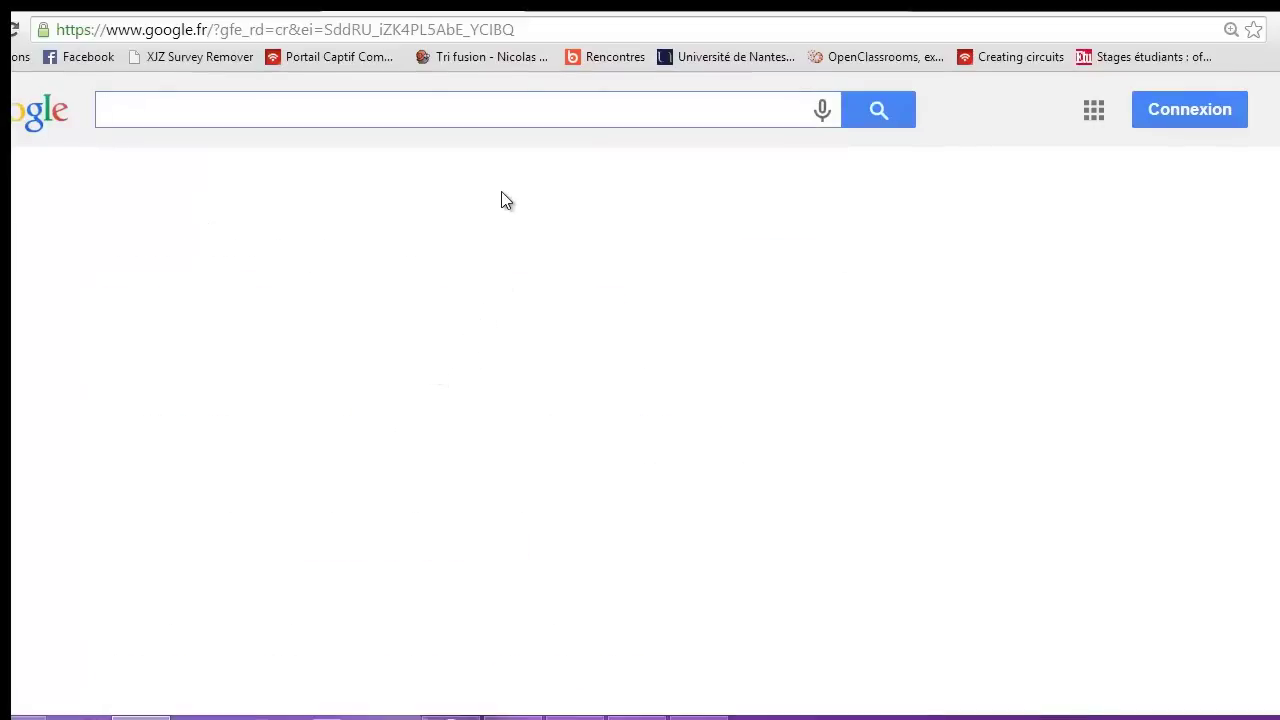
text(dse)
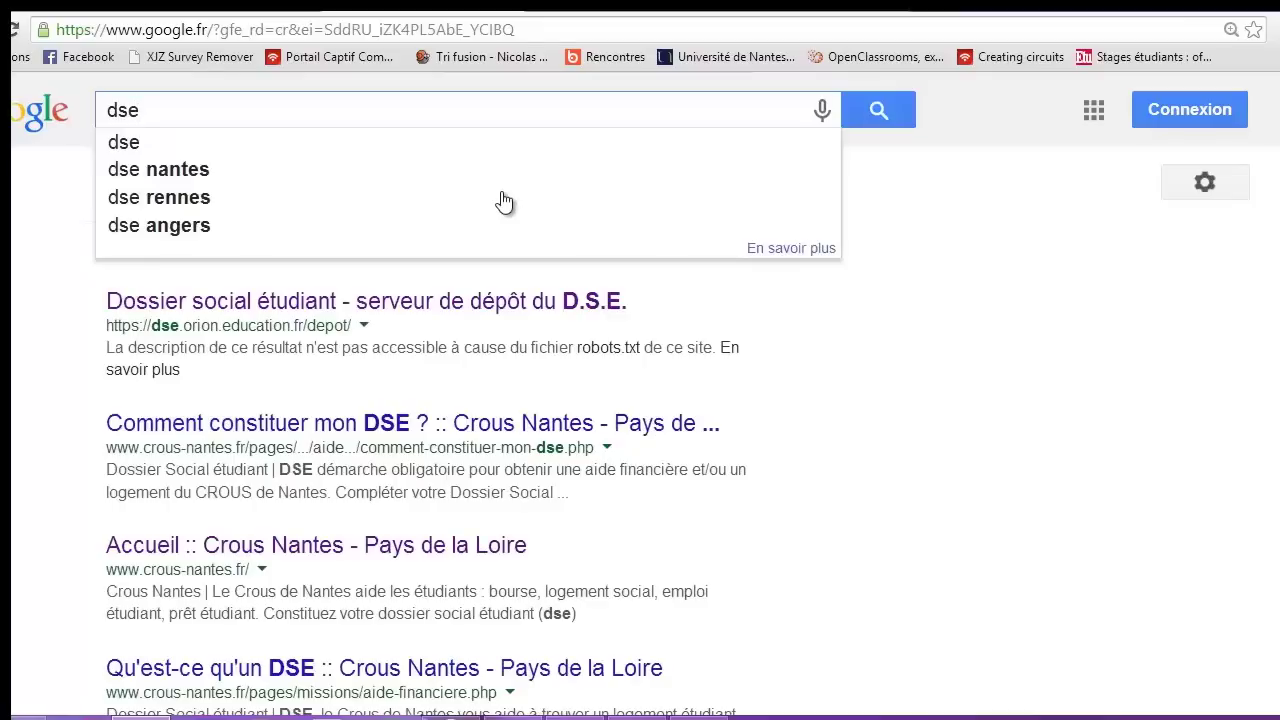
key(Return)
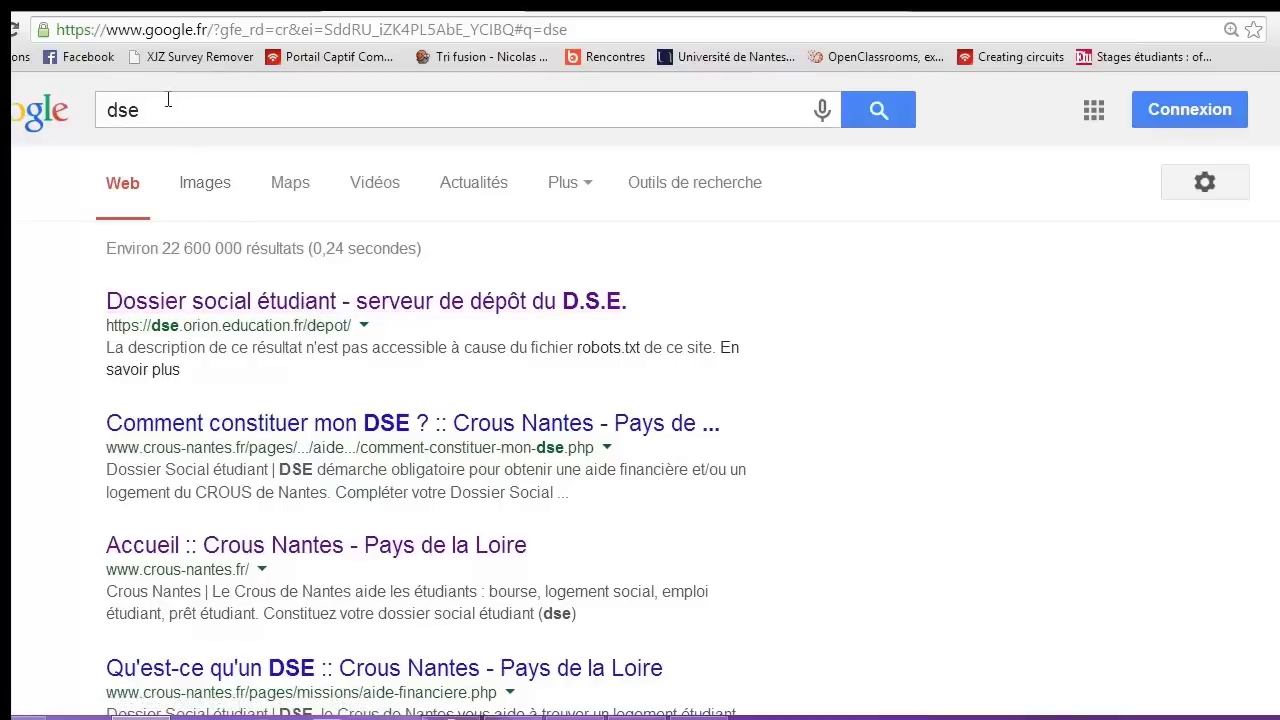
click(237, 315)
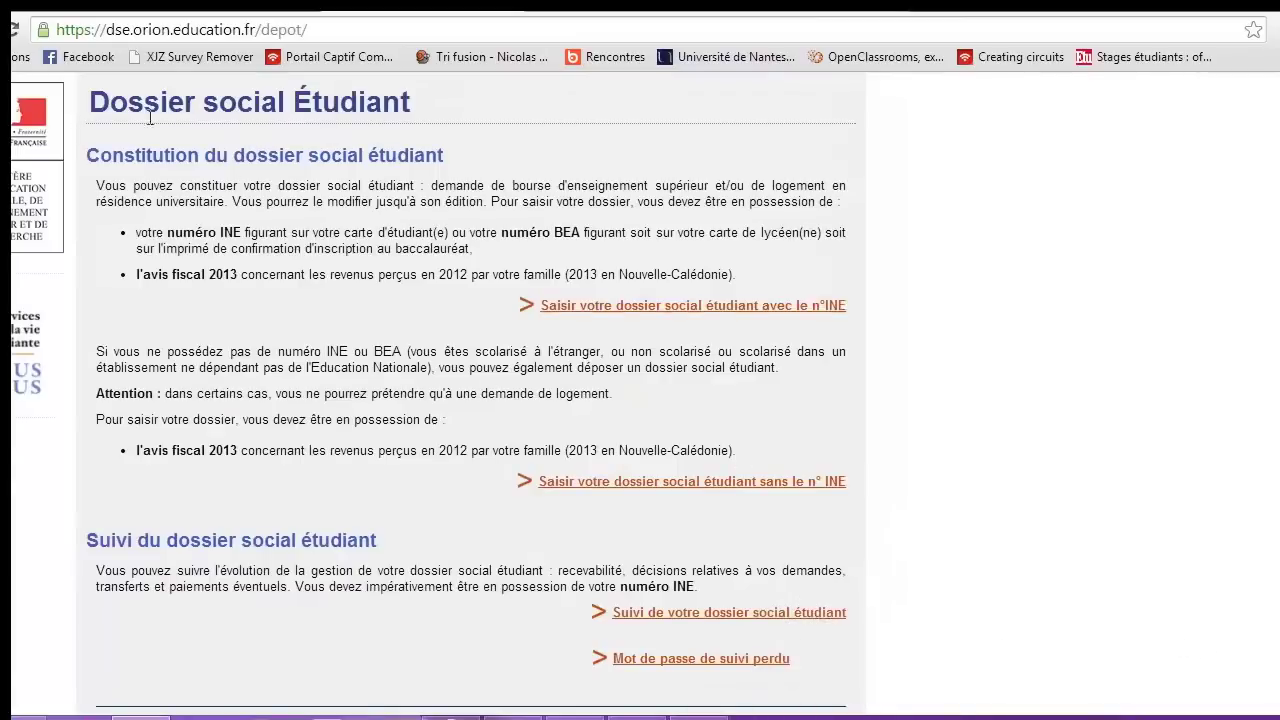
Choose 'Saisir votre dossier social étudiant sans le n° INE' on the deposit page
scroll(170, 130, down, 1)
scroll(175, 140, up, 1)
drag(849, 308, 828, 316)
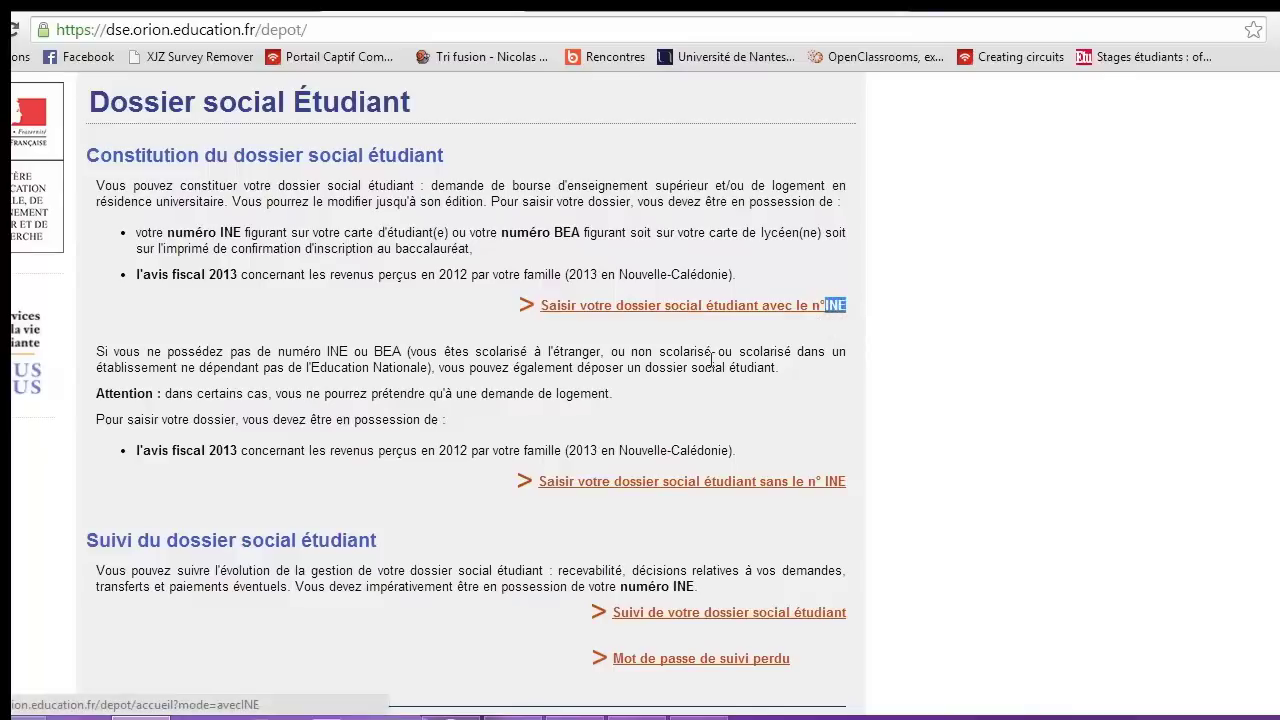
click(446, 373)
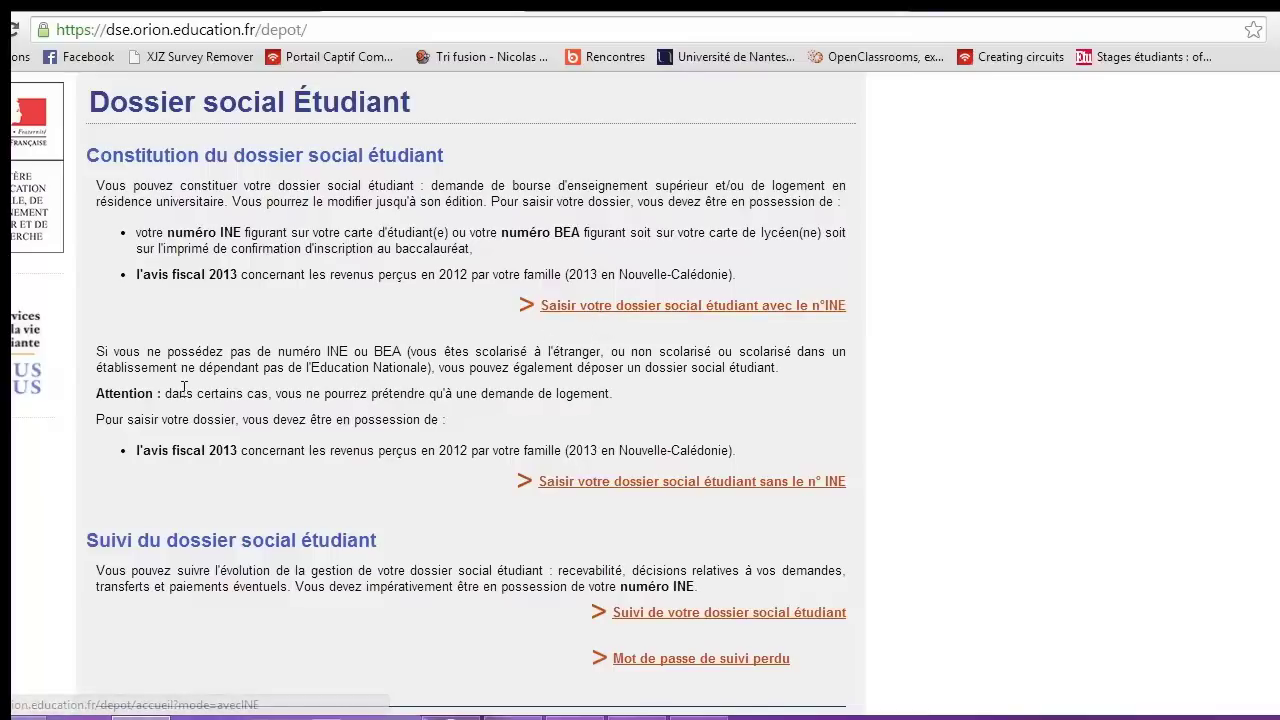
scroll(380, 370, down, 1)
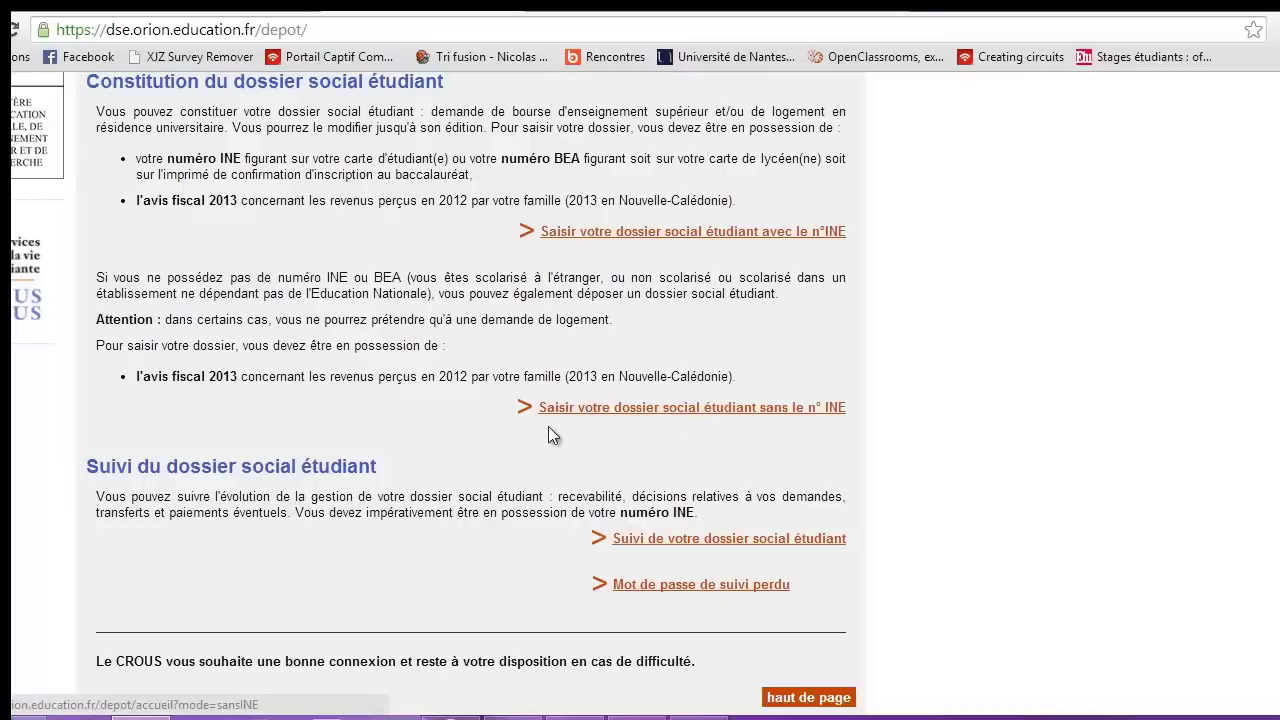
click(819, 410)
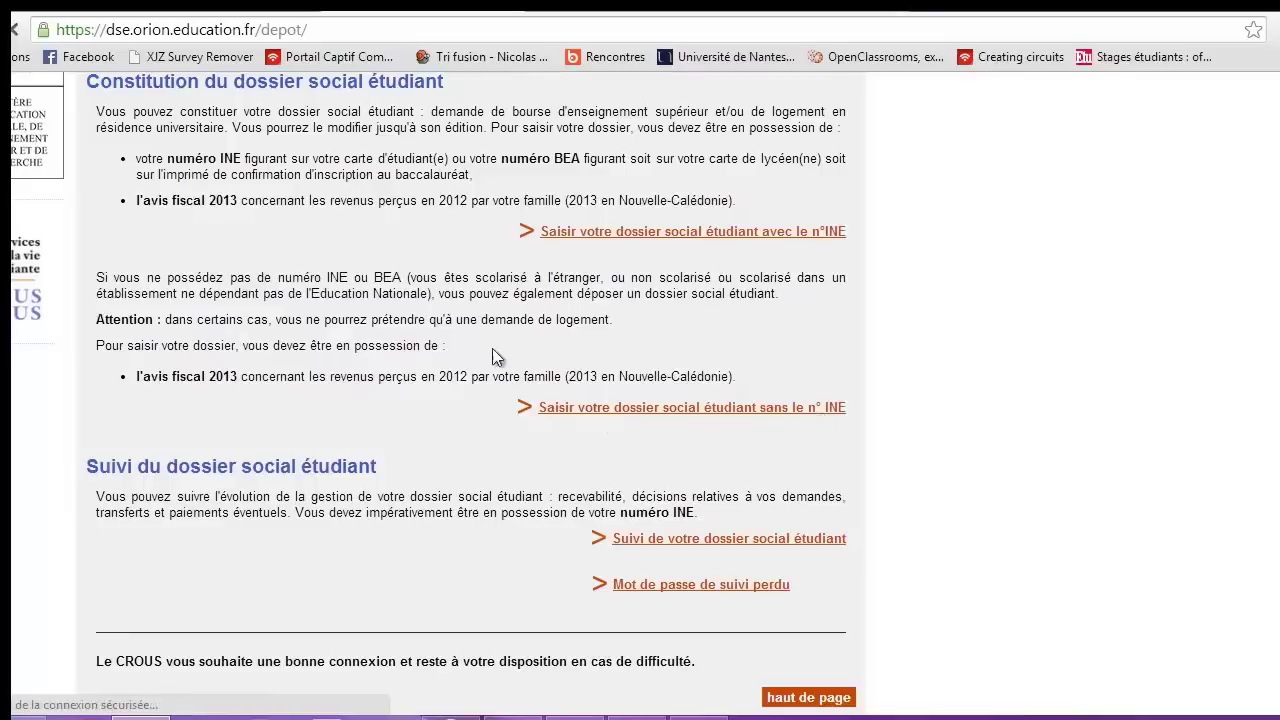
Enter the dossier password, confirm it in the second field, and submit
click(767, 278)
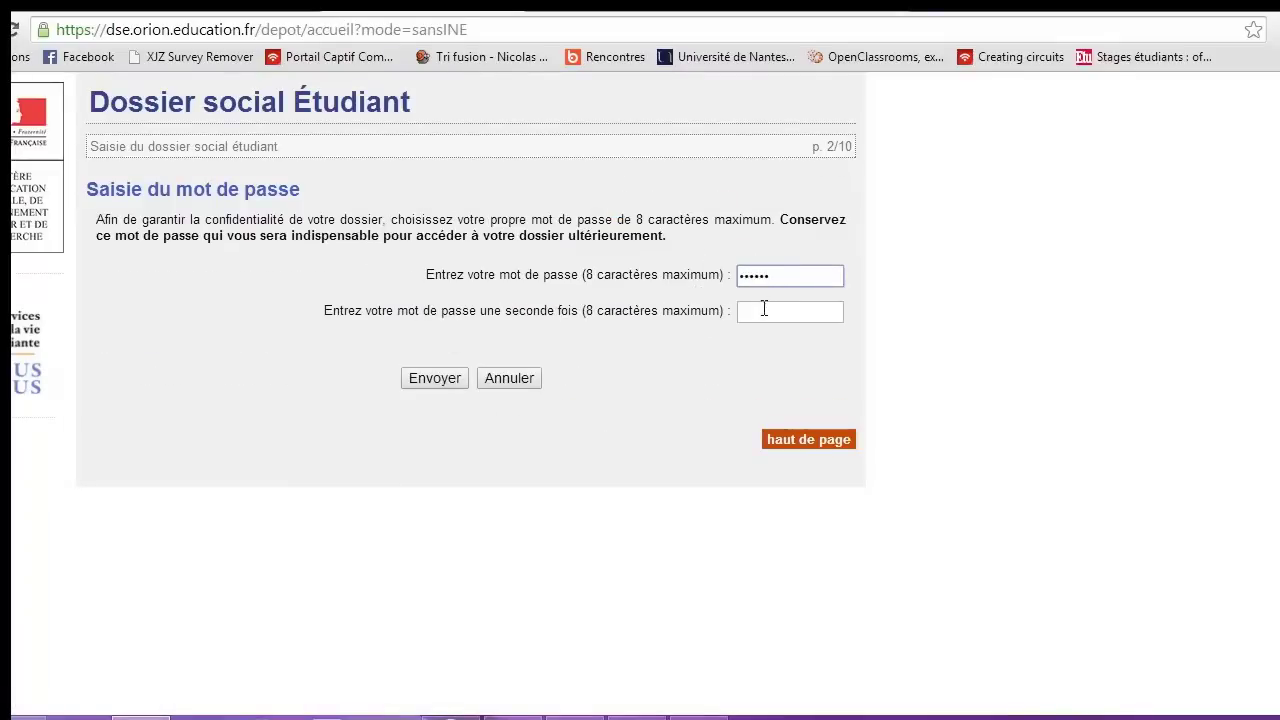
click(764, 312)
click(458, 378)
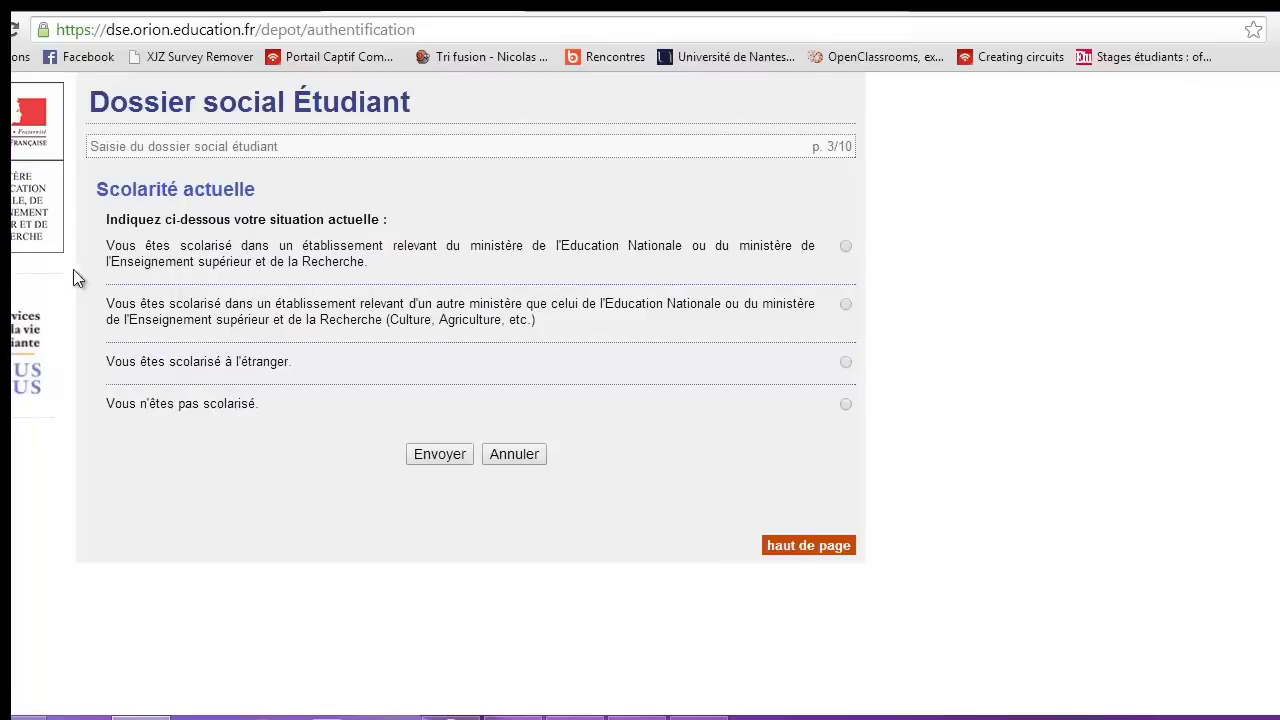
Select 'Vous êtes scolarisé à l'étranger' as the current schooling and submit it
drag(140, 248, 548, 256)
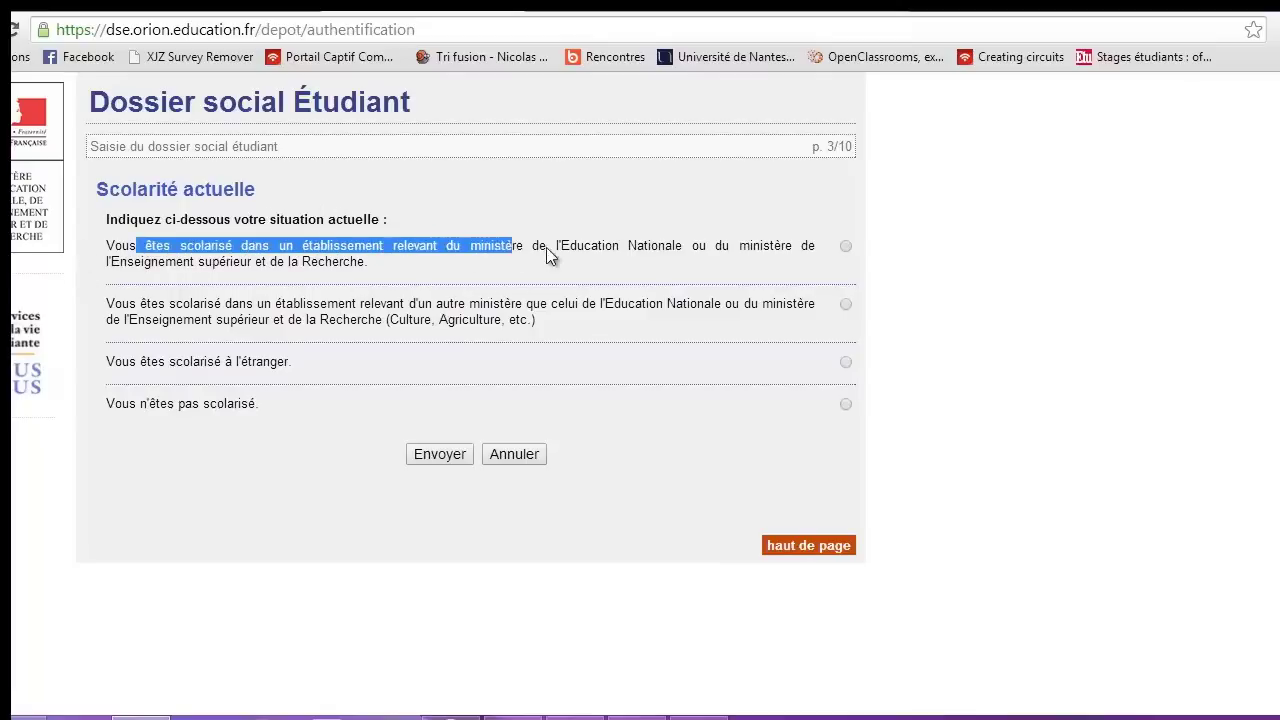
click(679, 249)
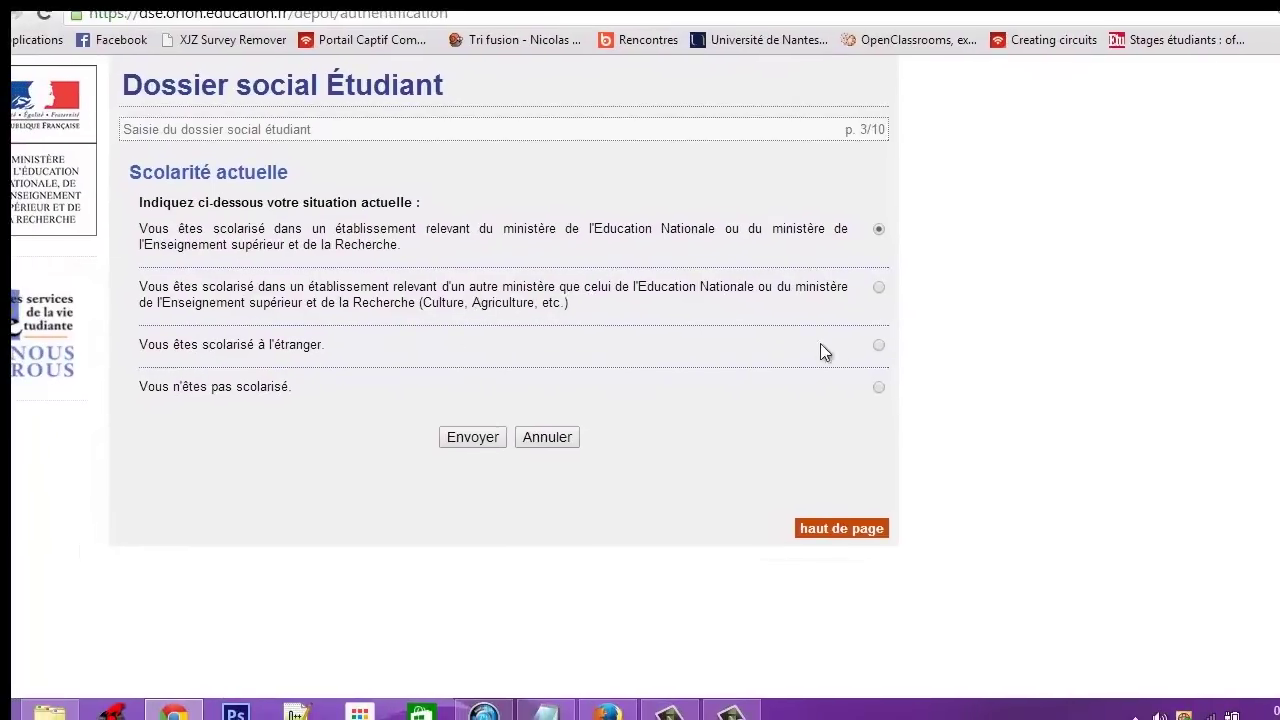
click(879, 345)
click(478, 437)
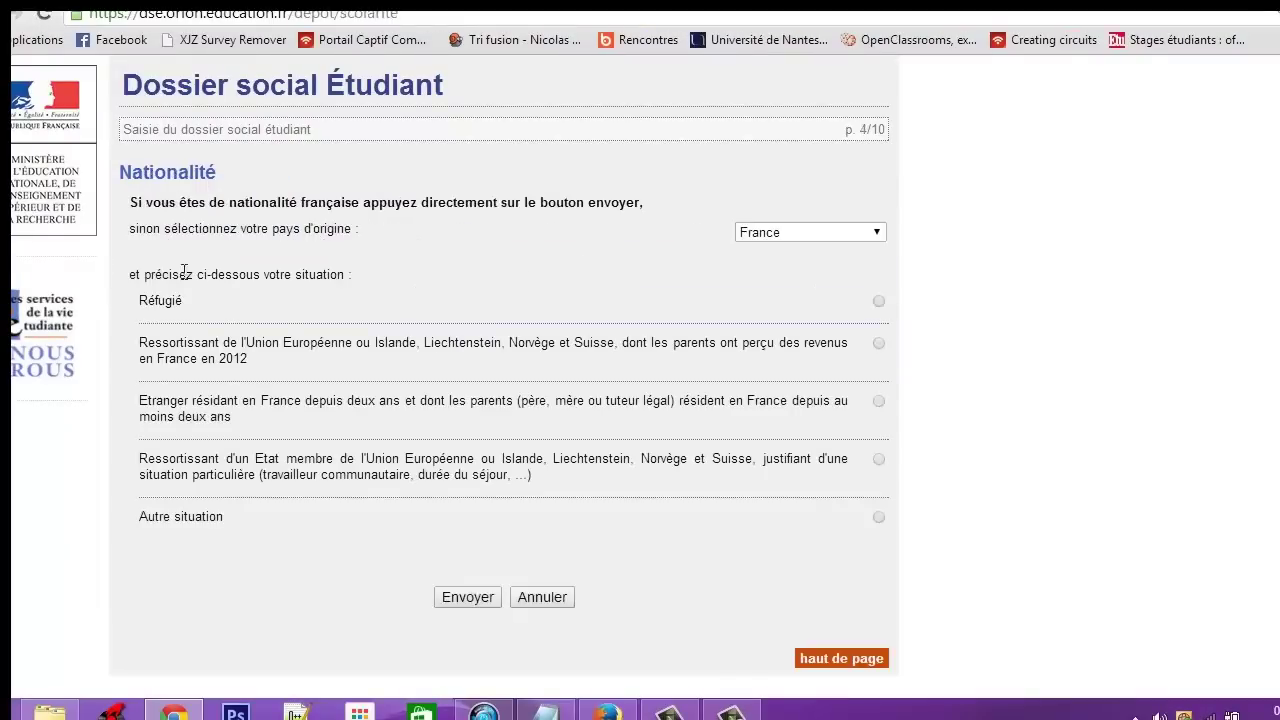
Set the country of origin to Maroc
click(812, 231)
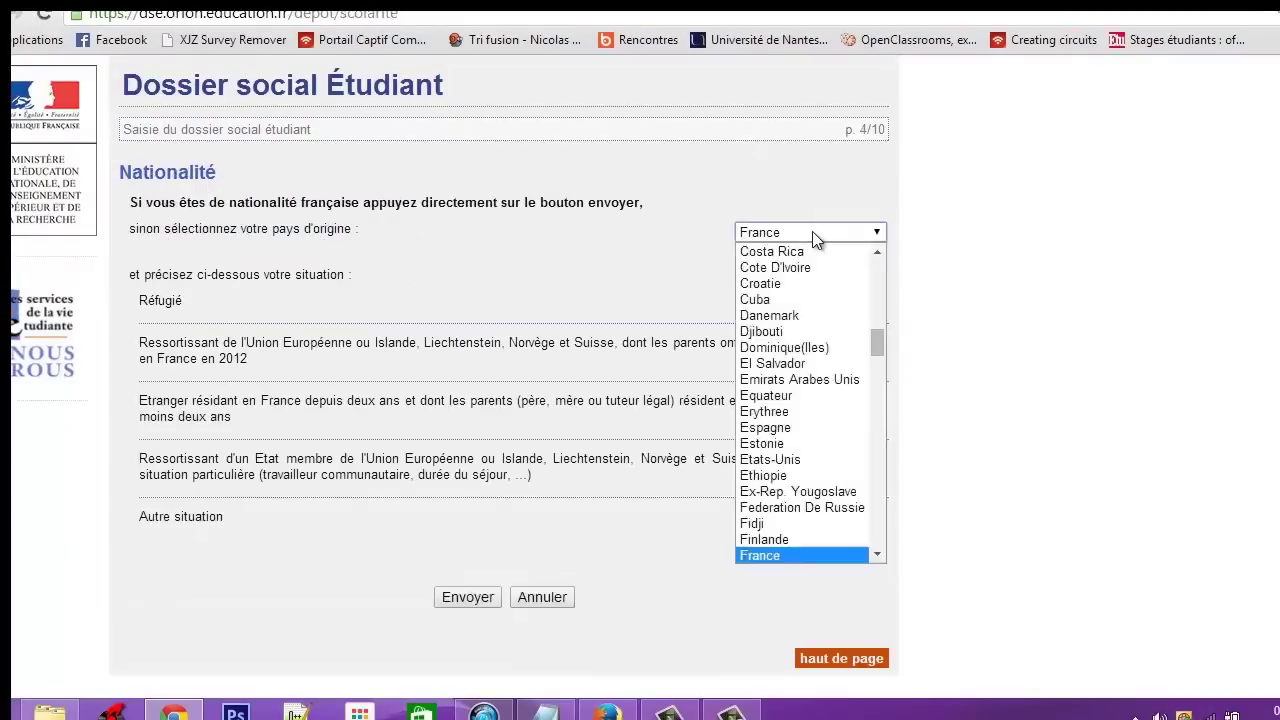
click(812, 231)
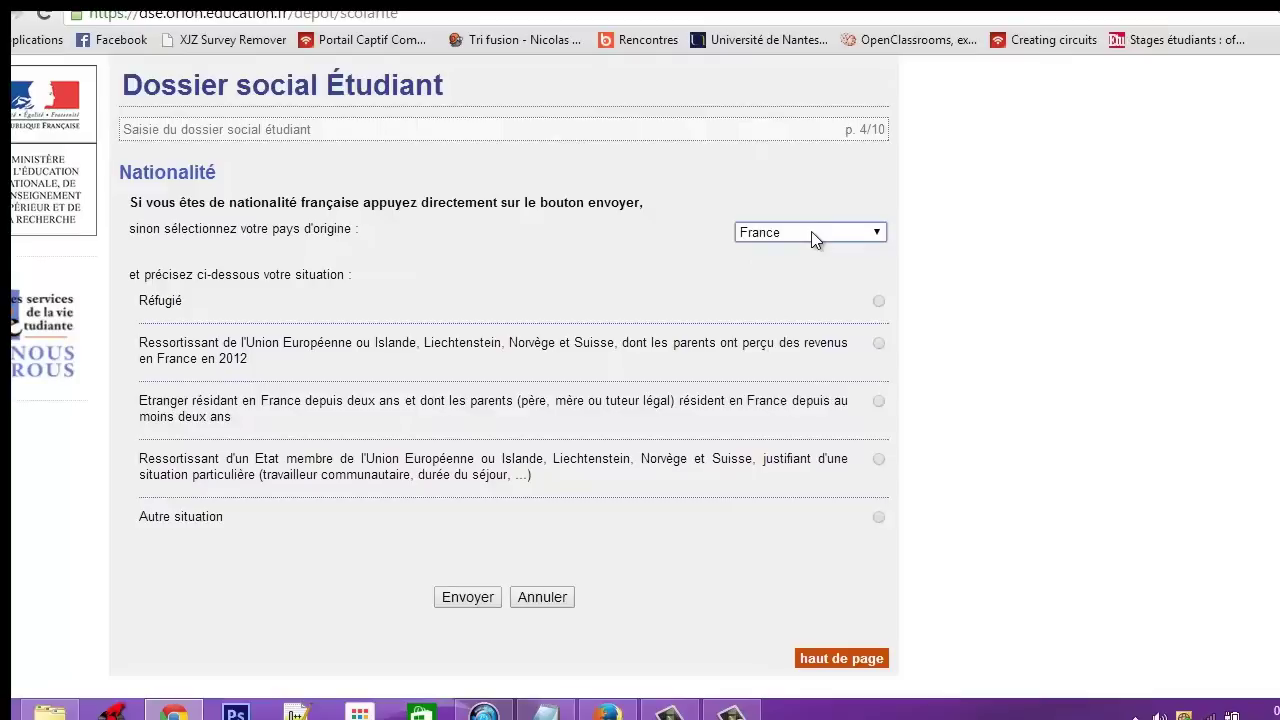
key(m)
key(r)
click(811, 231)
click(811, 231)
text(mar)
click(655, 284)
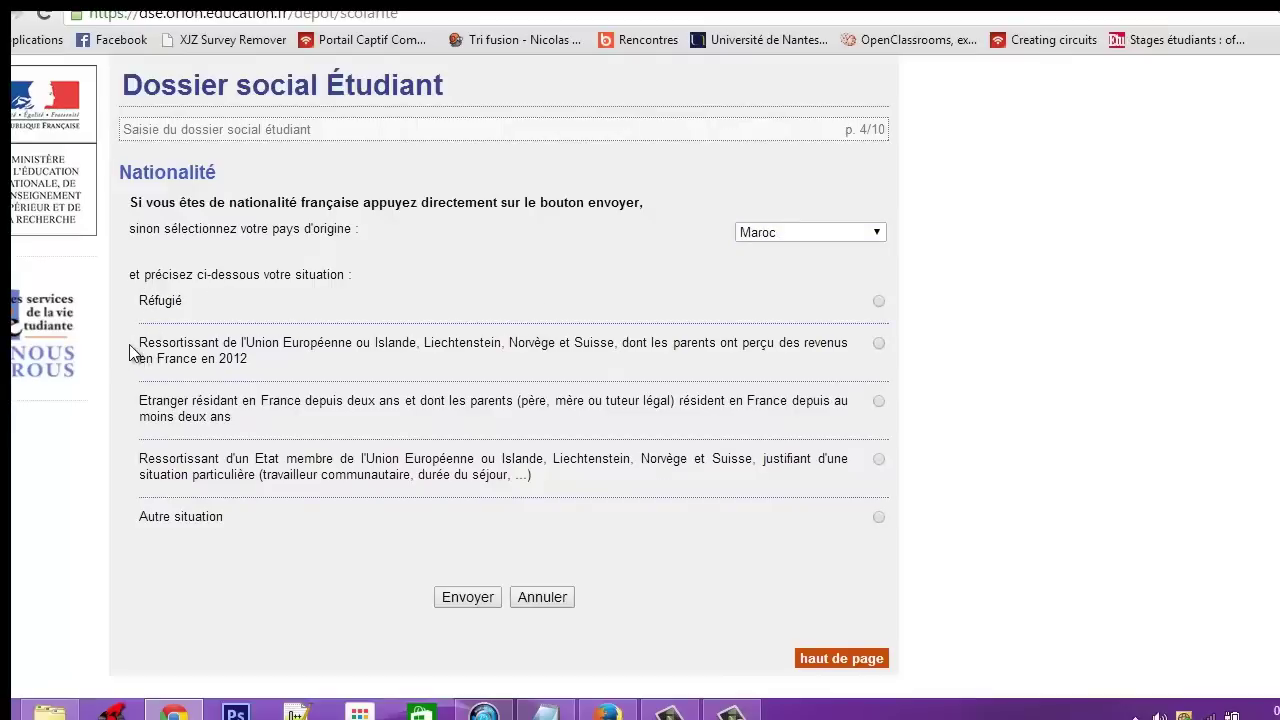
Choose 'Autre situation' as the nationality situation and submit the details
drag(140, 347, 384, 347)
click(386, 350)
drag(141, 462, 638, 470)
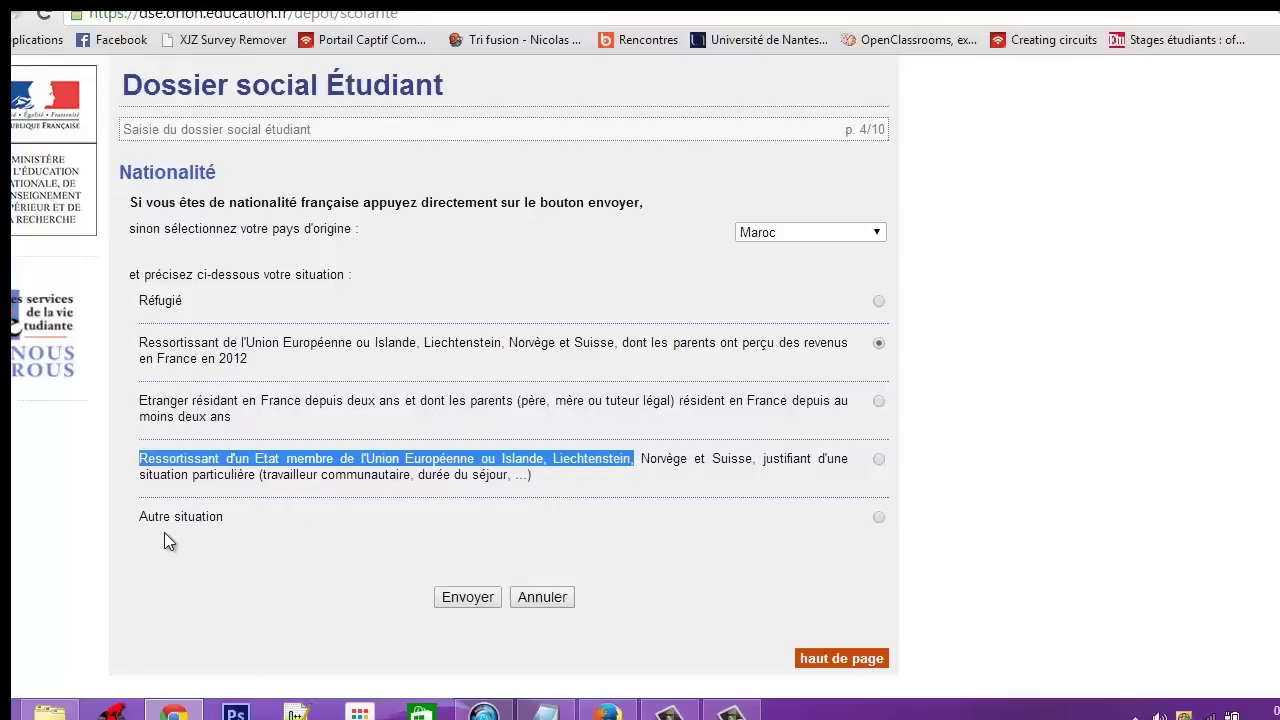
click(878, 517)
click(468, 597)
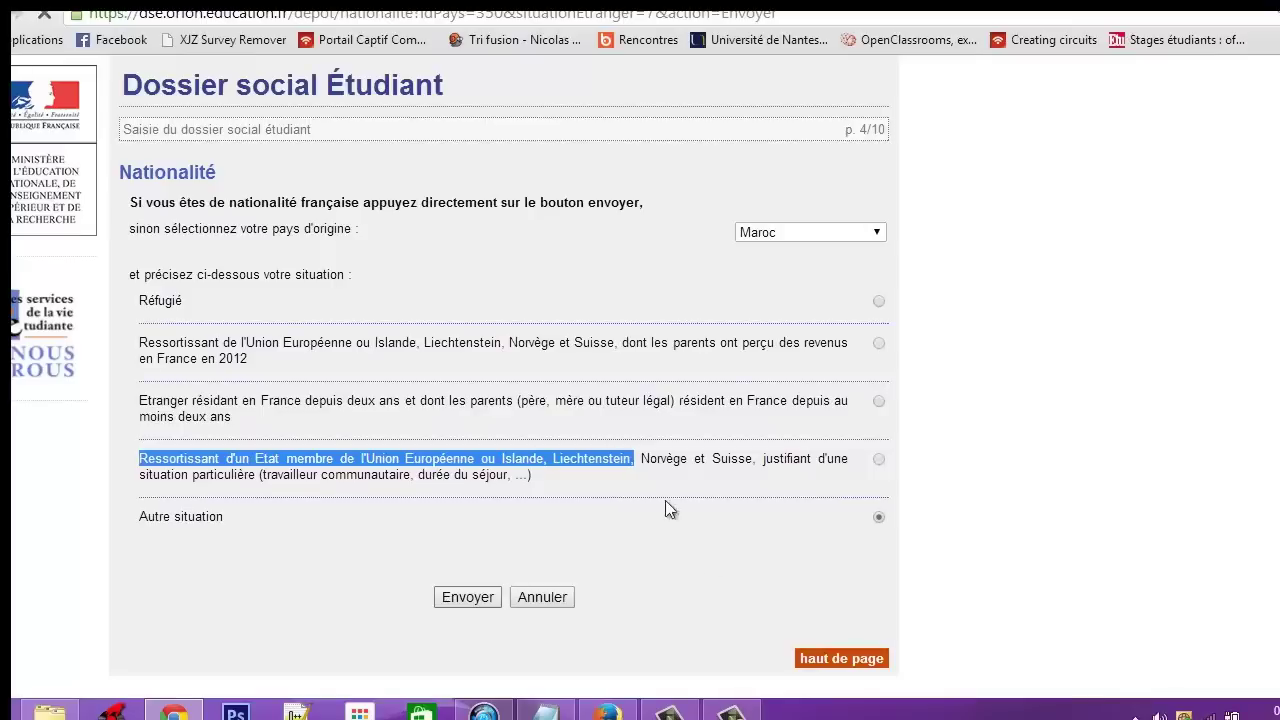
click(730, 712)
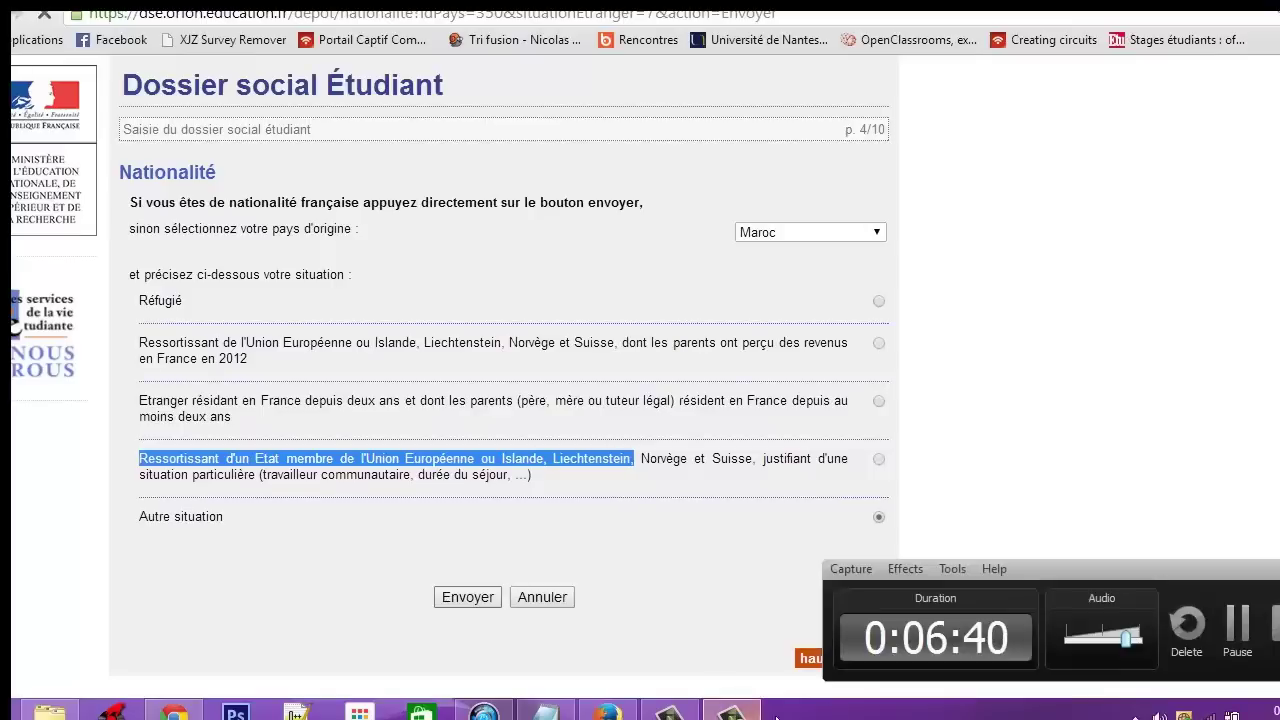
click(1248, 636)
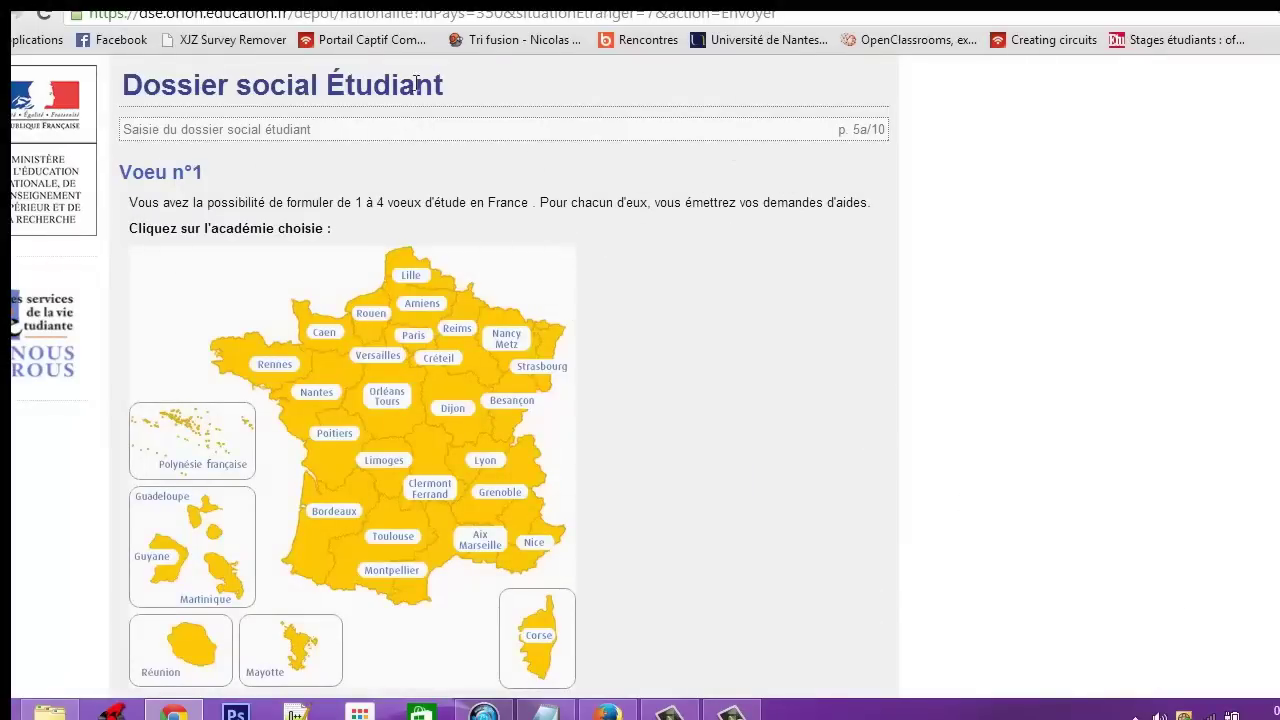
Pick Besançon on the academy map for wish n°1
scroll(720, 309, down, 1)
scroll(815, 343, up, 1)
drag(127, 204, 529, 200)
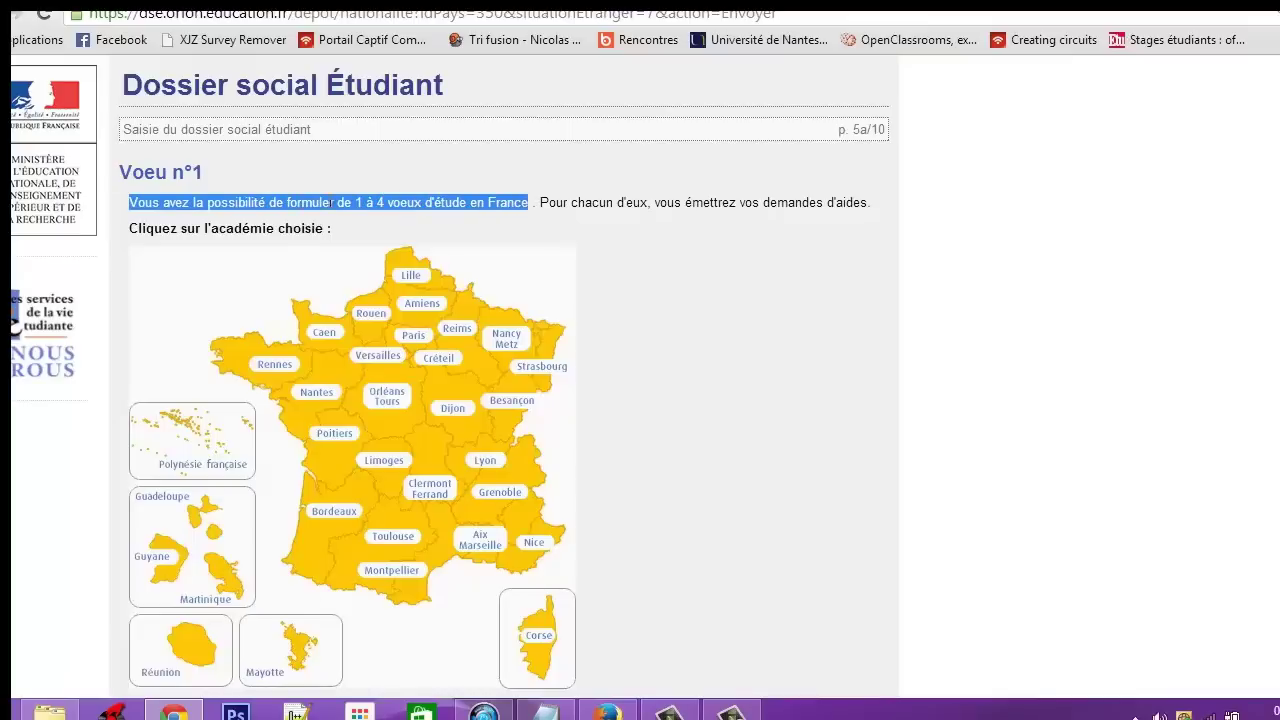
click(678, 197)
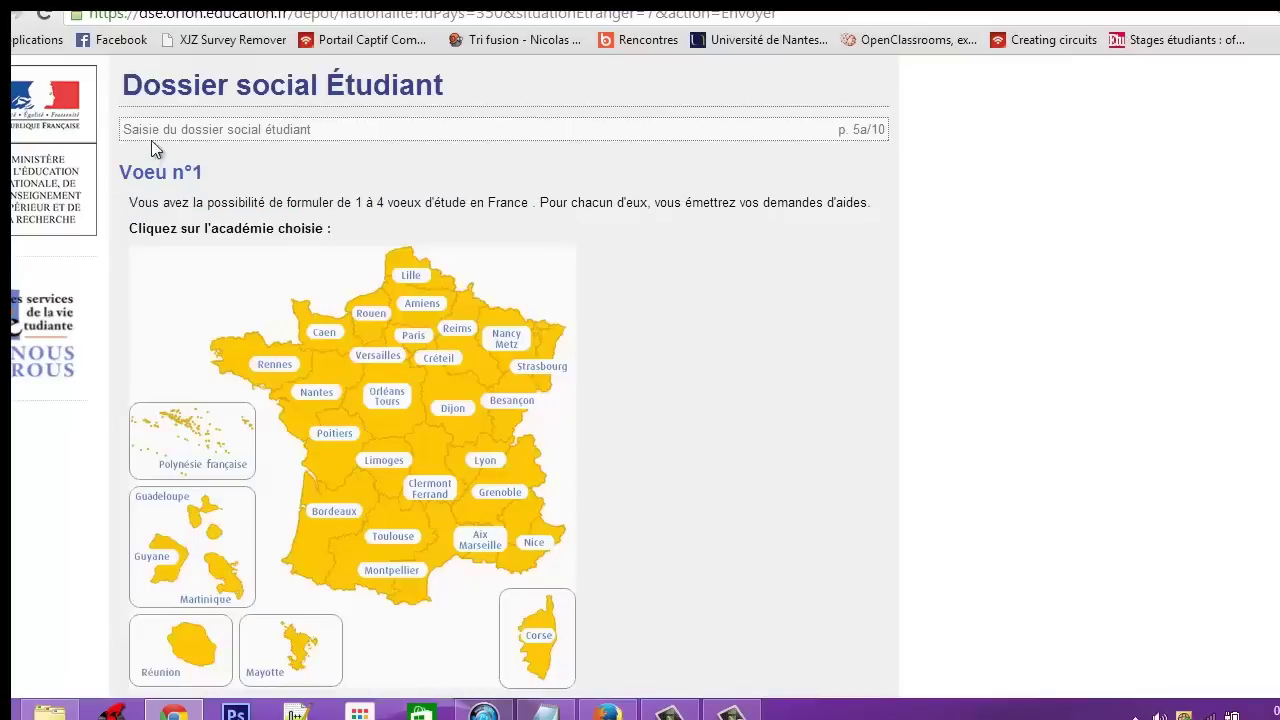
scroll(724, 287, down, 1)
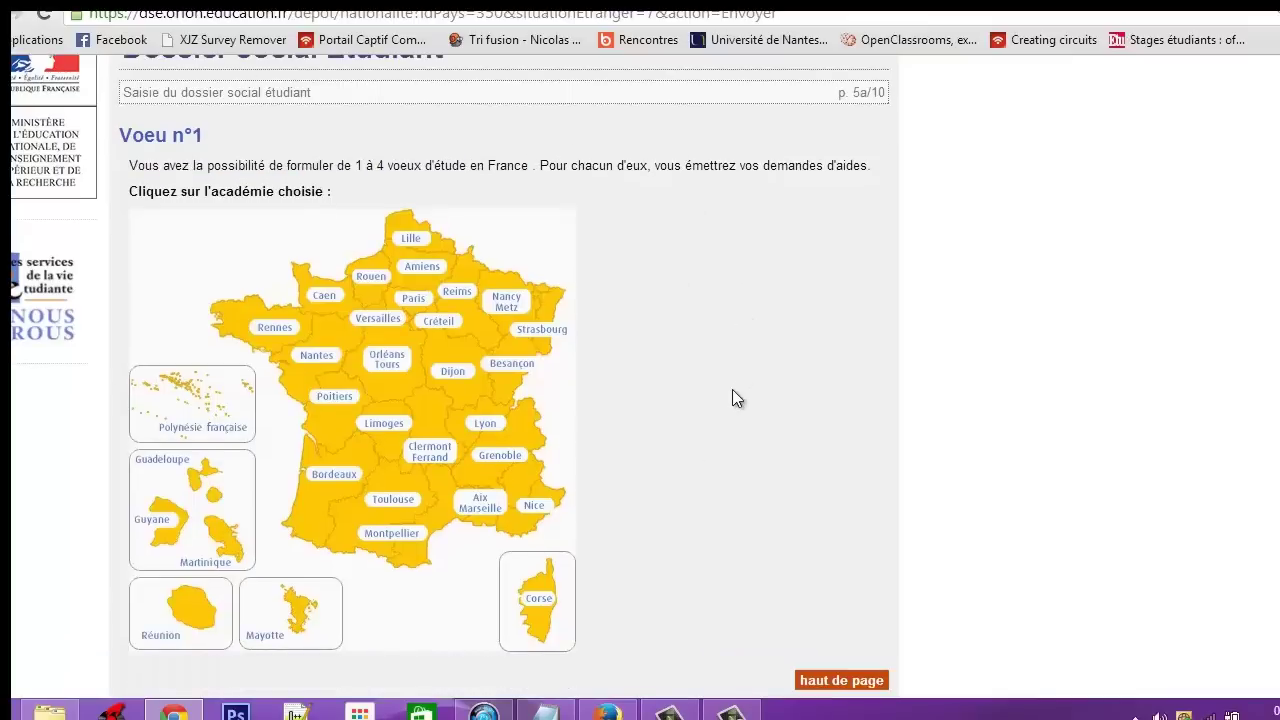
click(510, 364)
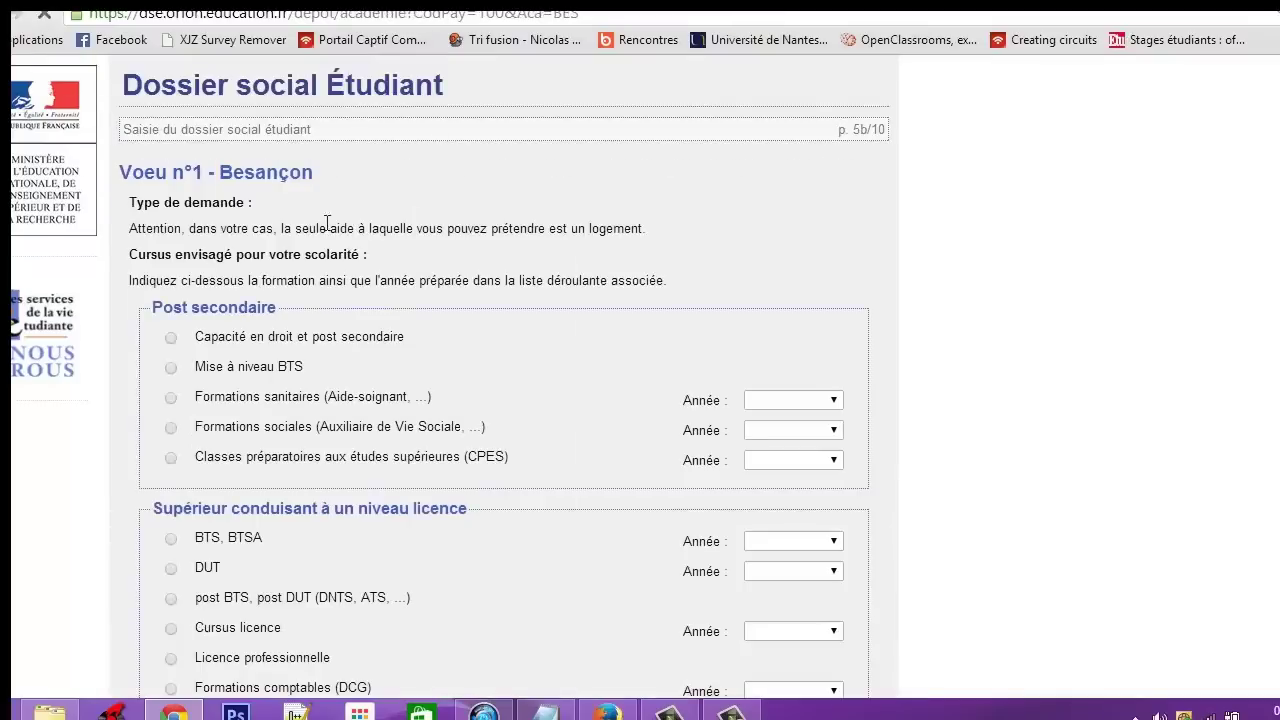
Try the Cursus licence year choices, briefly setting 1ère then 2ème année
scroll(380, 340, down, 1)
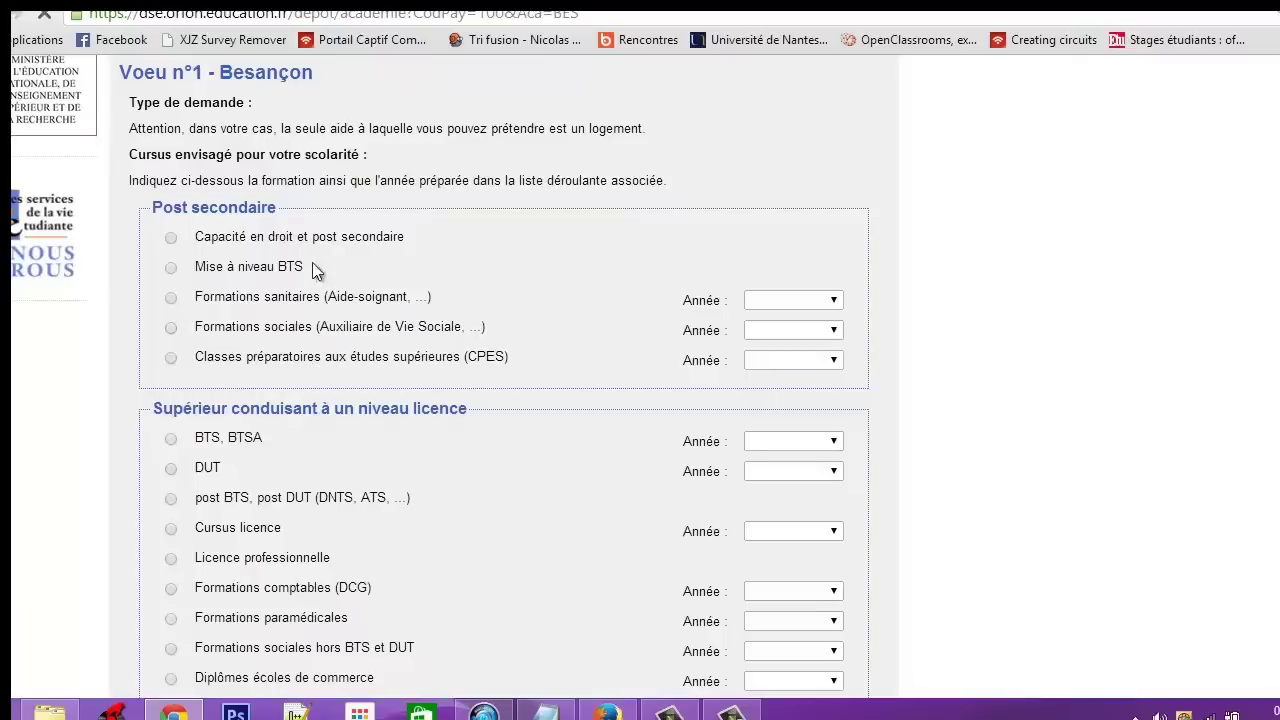
scroll(302, 261, down, 1)
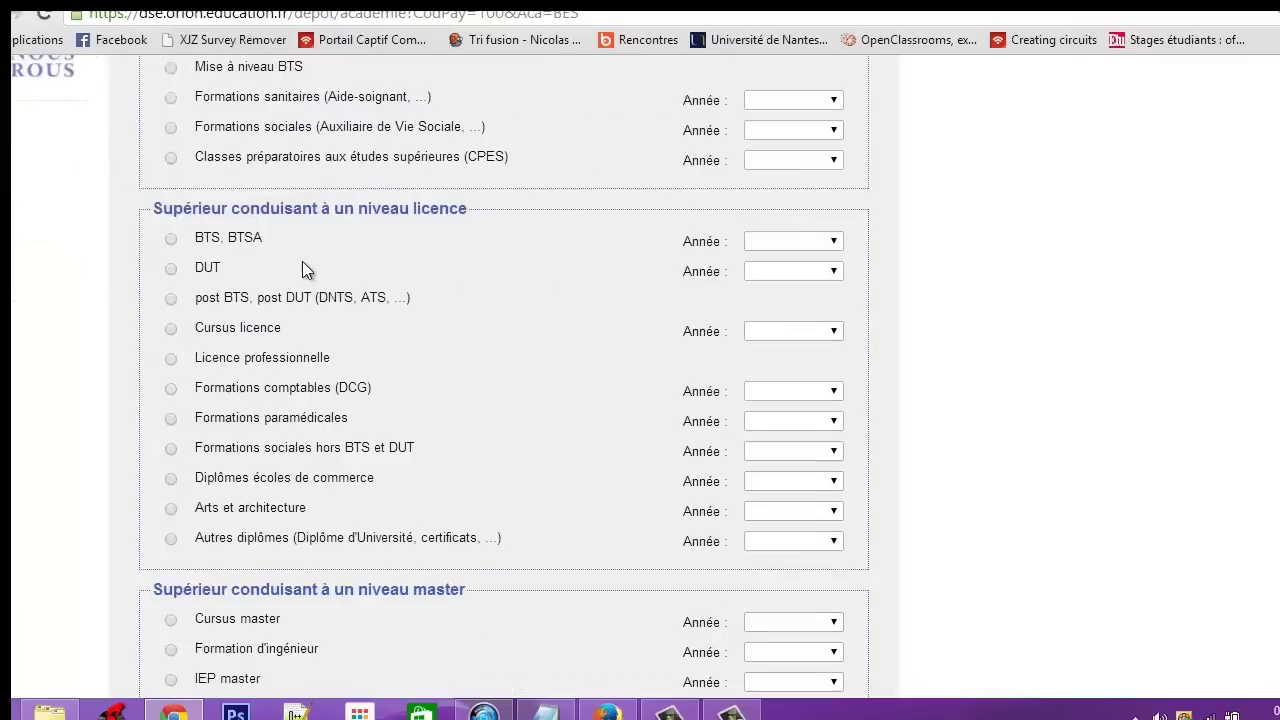
scroll(260, 240, up, 1)
scroll(163, 425, down, 2)
scroll(305, 358, down, 1)
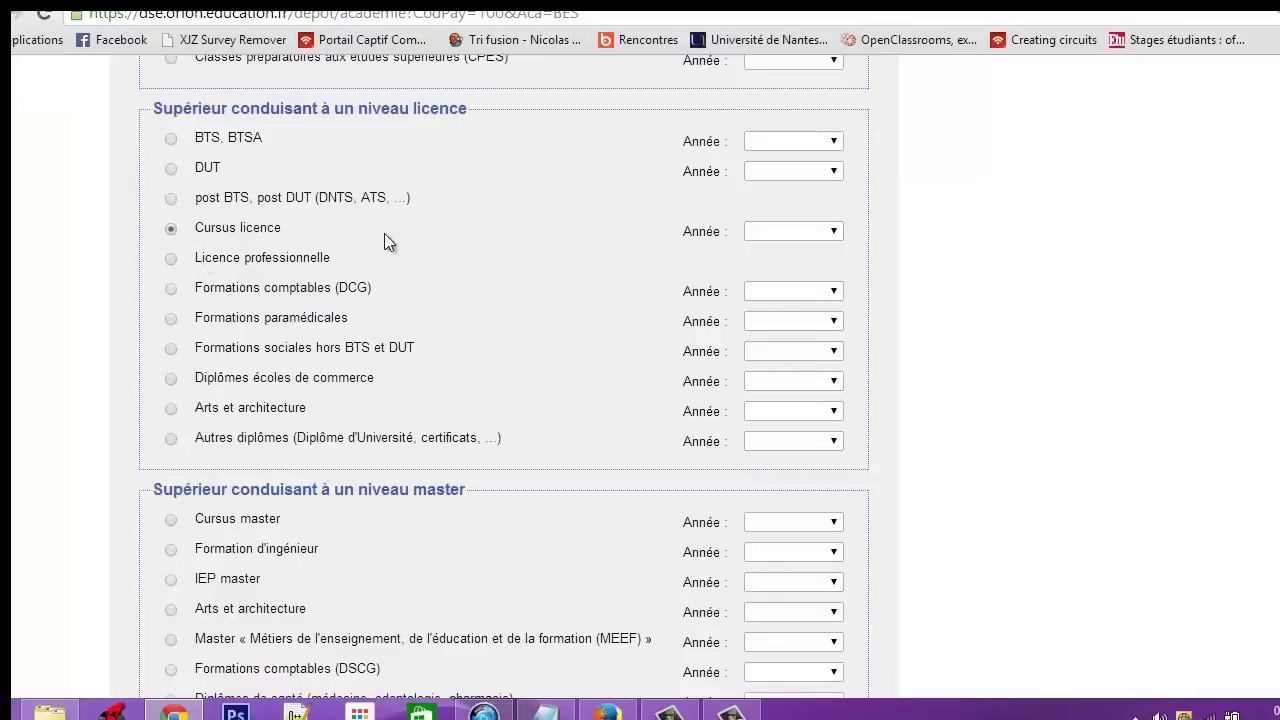
click(745, 231)
click(772, 264)
click(769, 234)
click(775, 264)
key(Down)
scroll(1047, 318, down, 3)
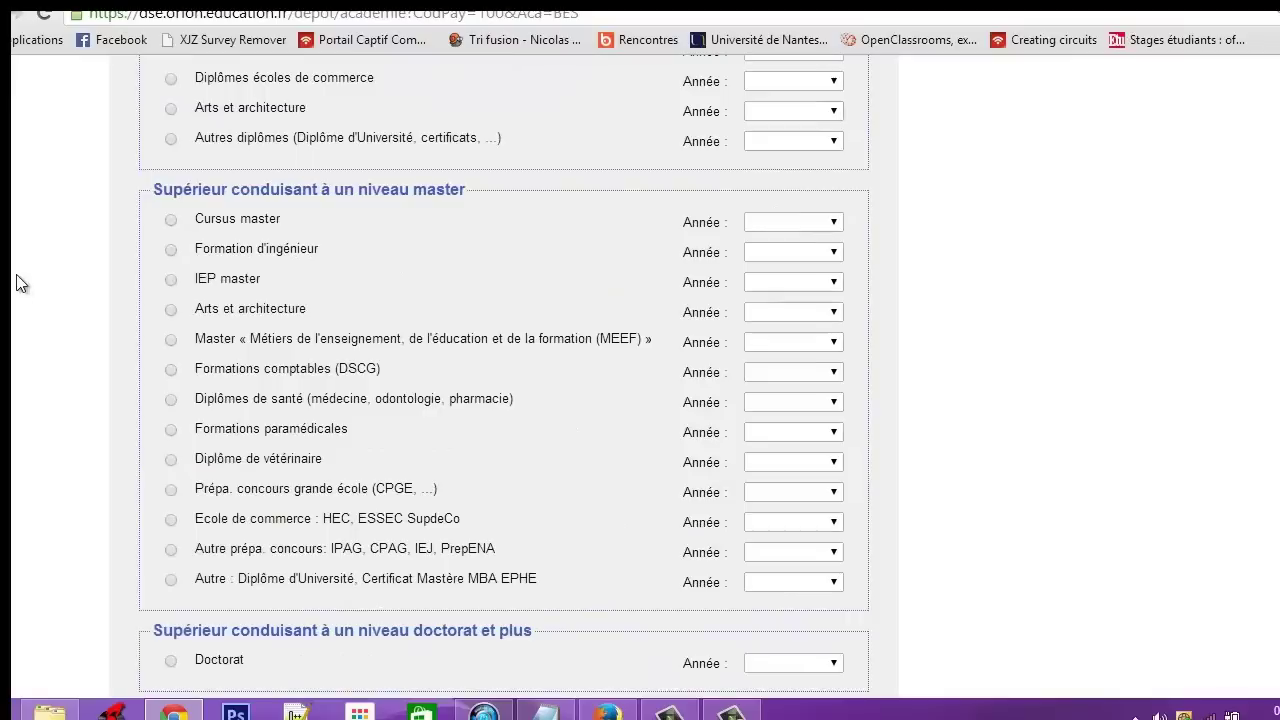
drag(472, 190, 150, 192)
click(439, 186)
Compare master, engineering and IEP options, then settle on Cursus licence, 3ème année
click(173, 220)
click(251, 247)
click(229, 284)
scroll(248, 385, down, 1)
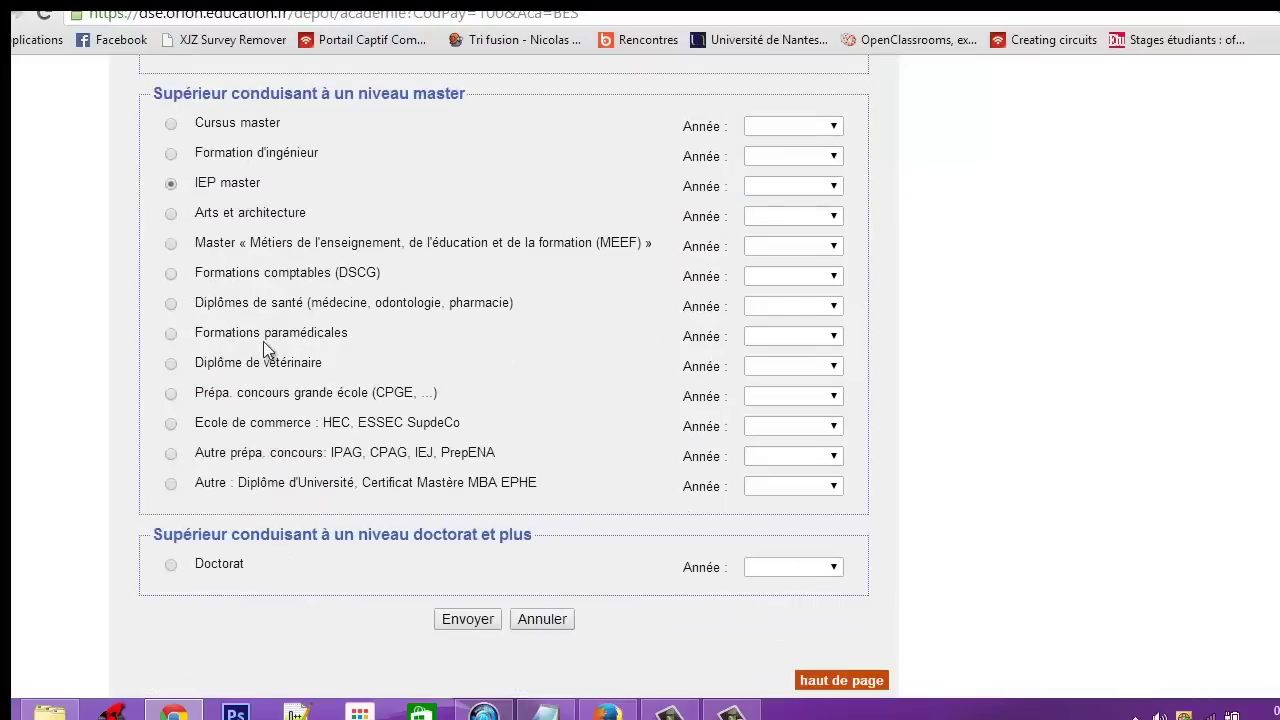
scroll(262, 338, up, 4)
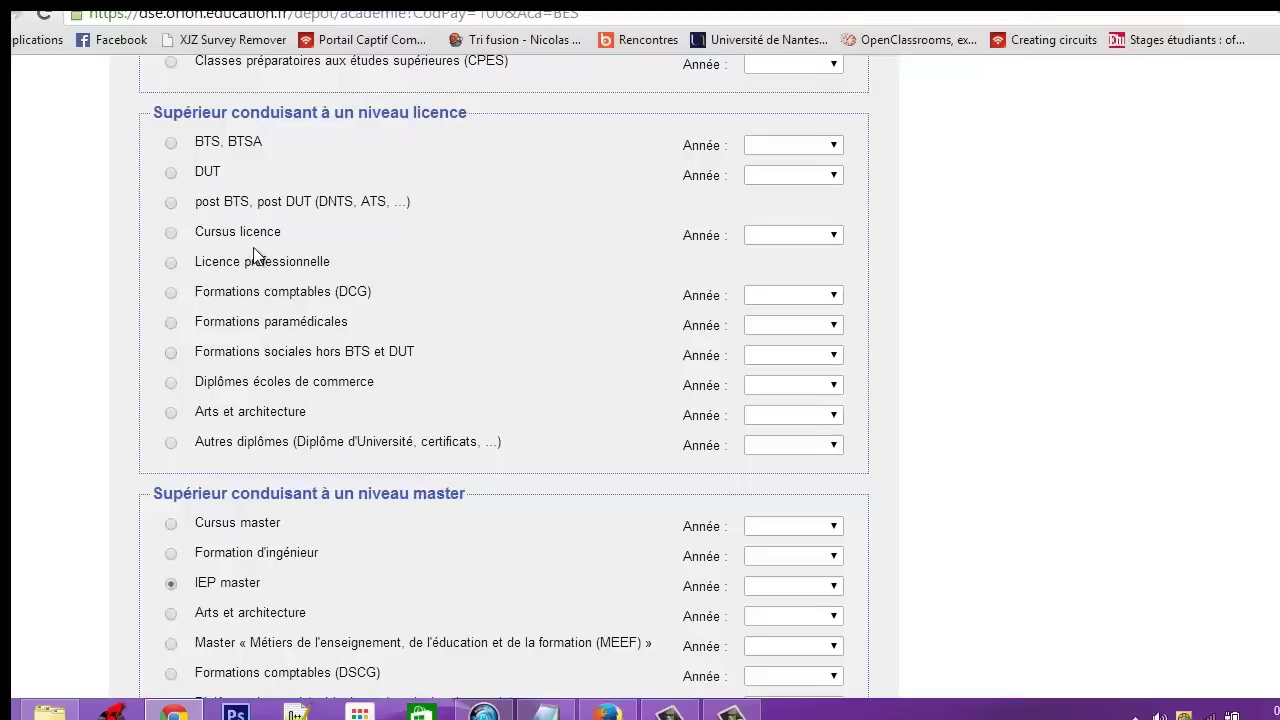
scroll(253, 248, up, 4)
scroll(253, 248, down, 5)
scroll(159, 232, up, 2)
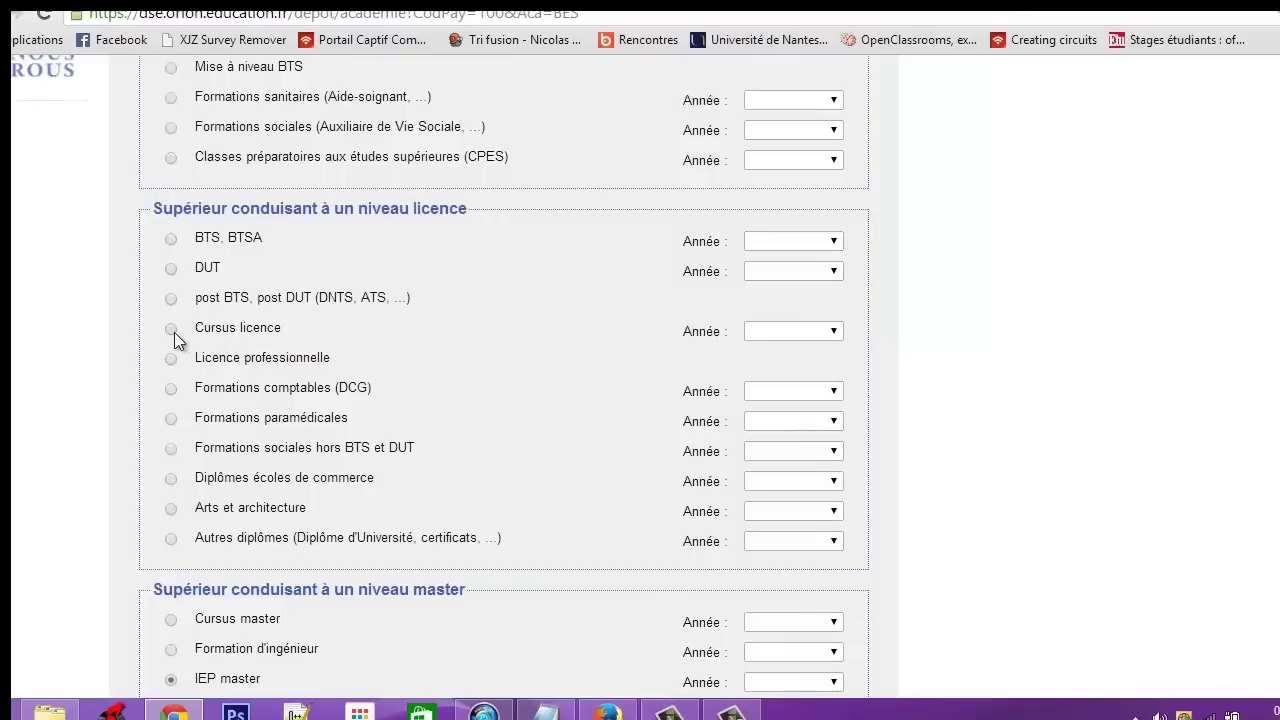
click(793, 331)
click(793, 396)
scroll(968, 415, down, 5)
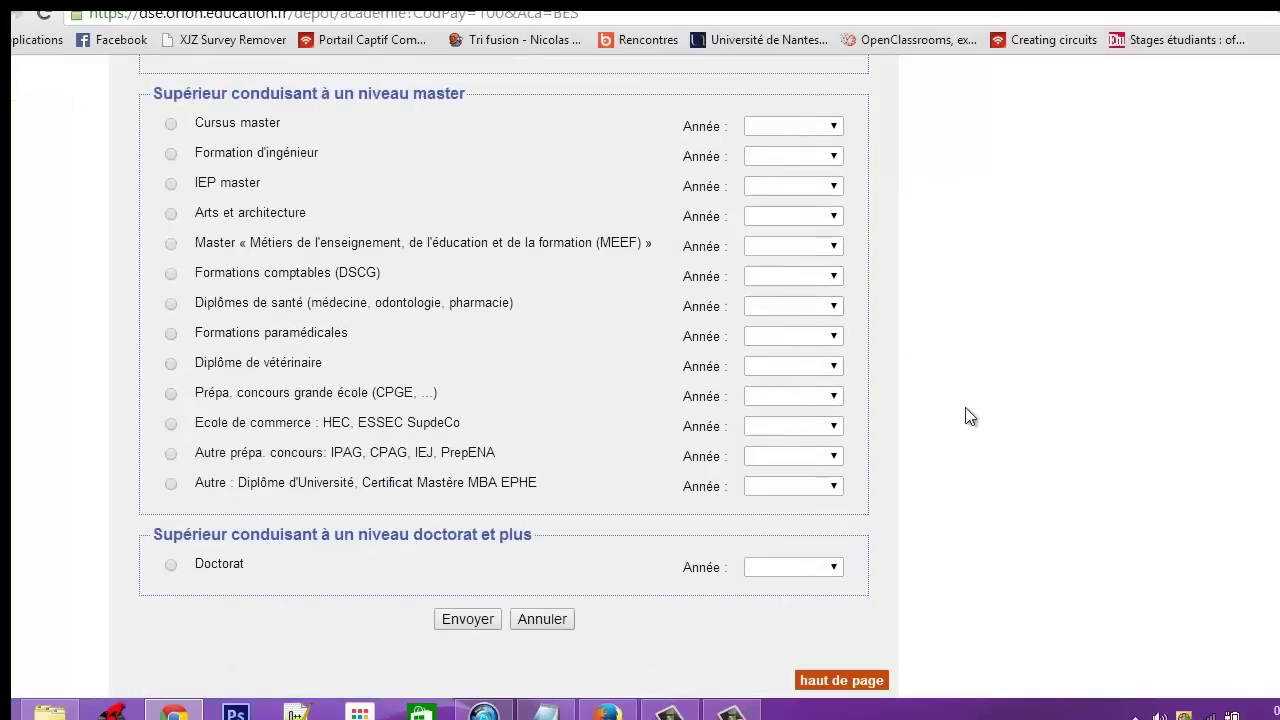
Submit the planned studies and choose BESANCON UFR Sc.et Techniques as the establishment
click(484, 620)
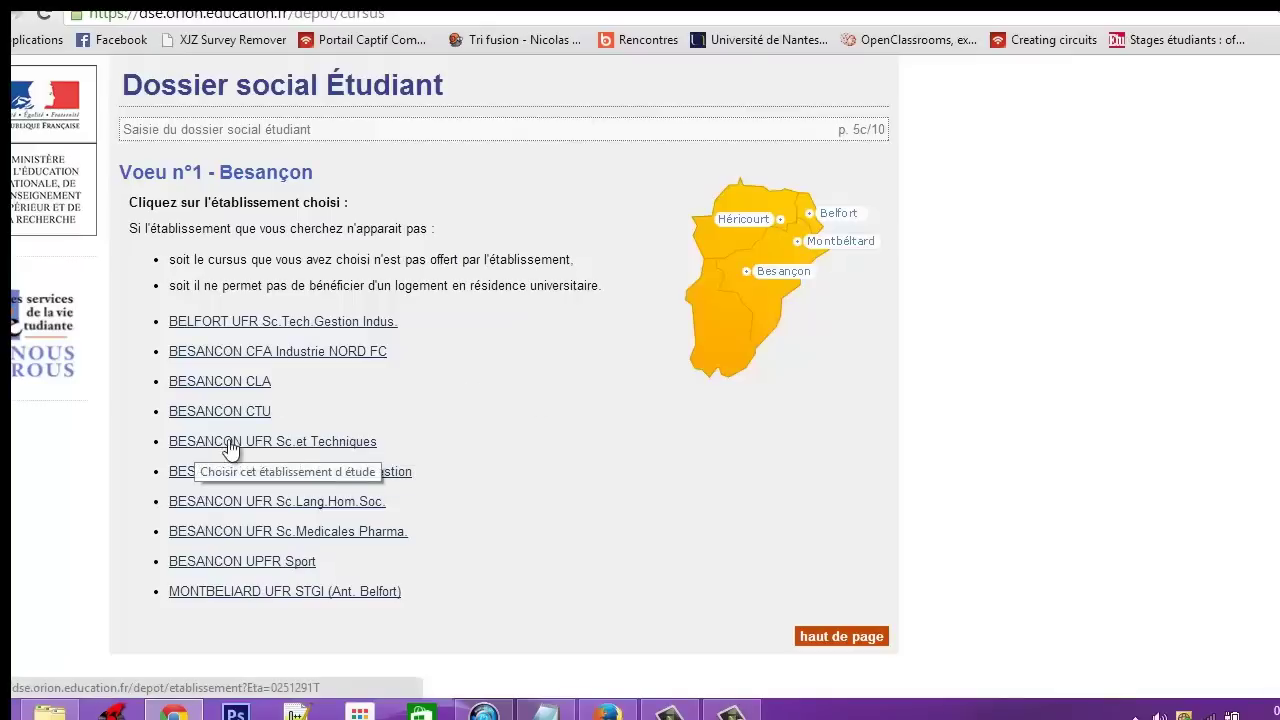
click(334, 445)
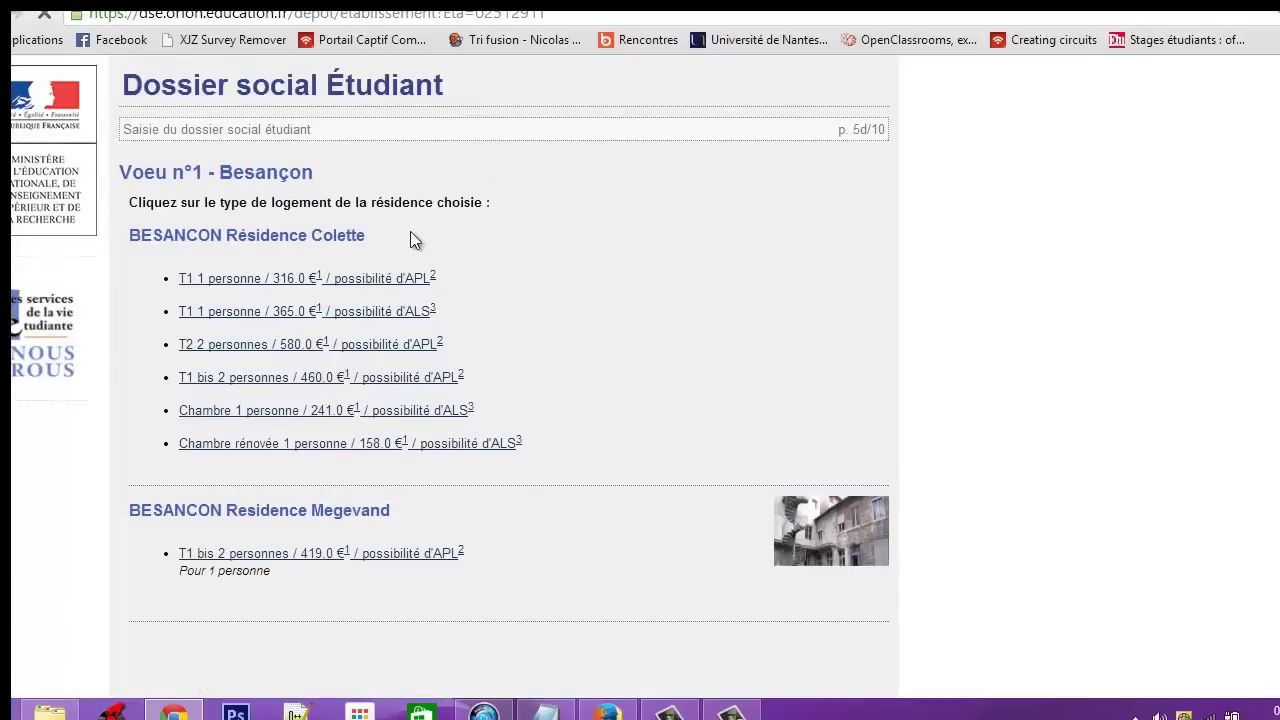
Compare the Besançon residence offers and pick Résidence Colette's Chambre 1 personne at 241.0 €
drag(302, 238, 117, 241)
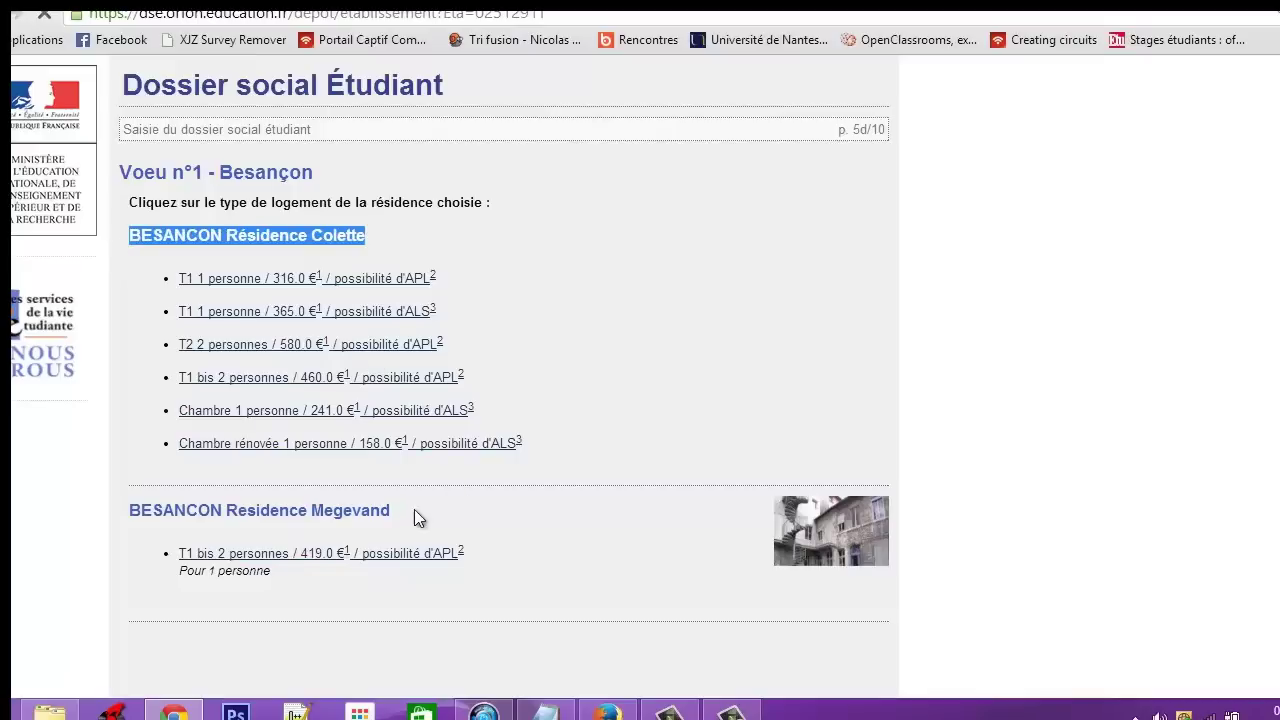
drag(436, 504, 104, 522)
click(122, 312)
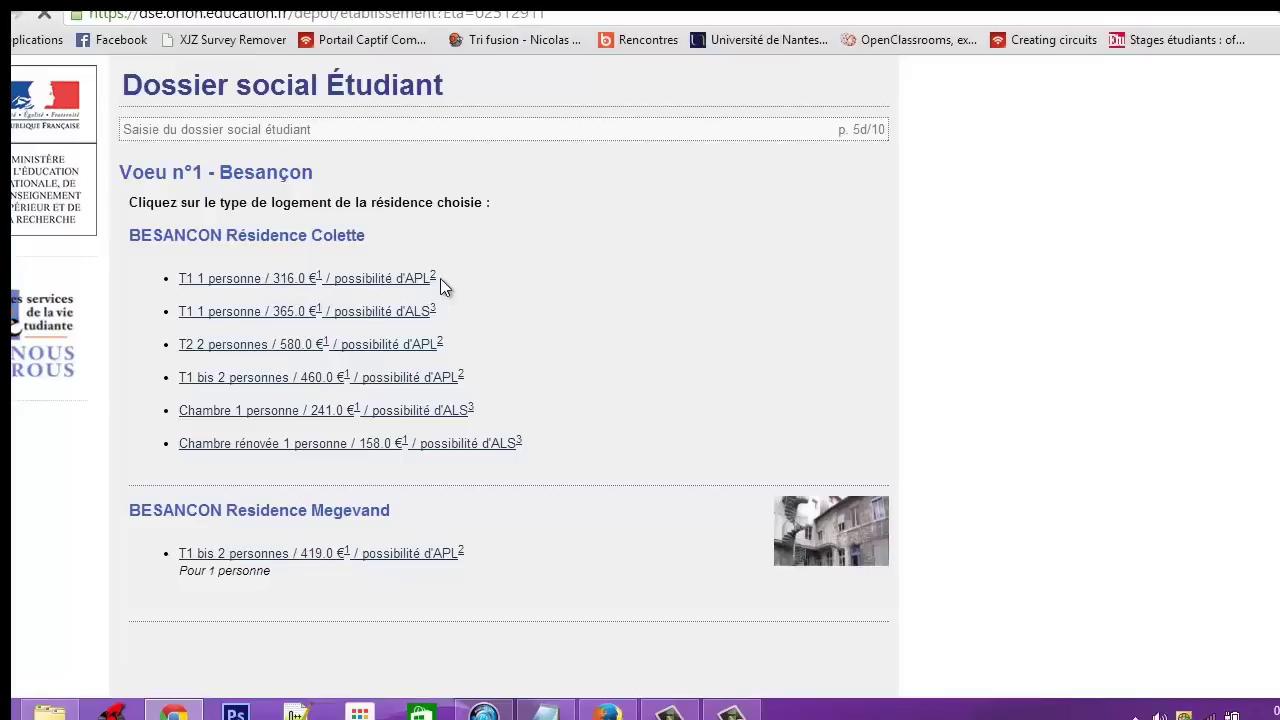
drag(441, 279, 406, 280)
click(450, 283)
scroll(450, 283, down, 1)
scroll(256, 504, up, 1)
scroll(258, 510, down, 1)
scroll(290, 500, up, 1)
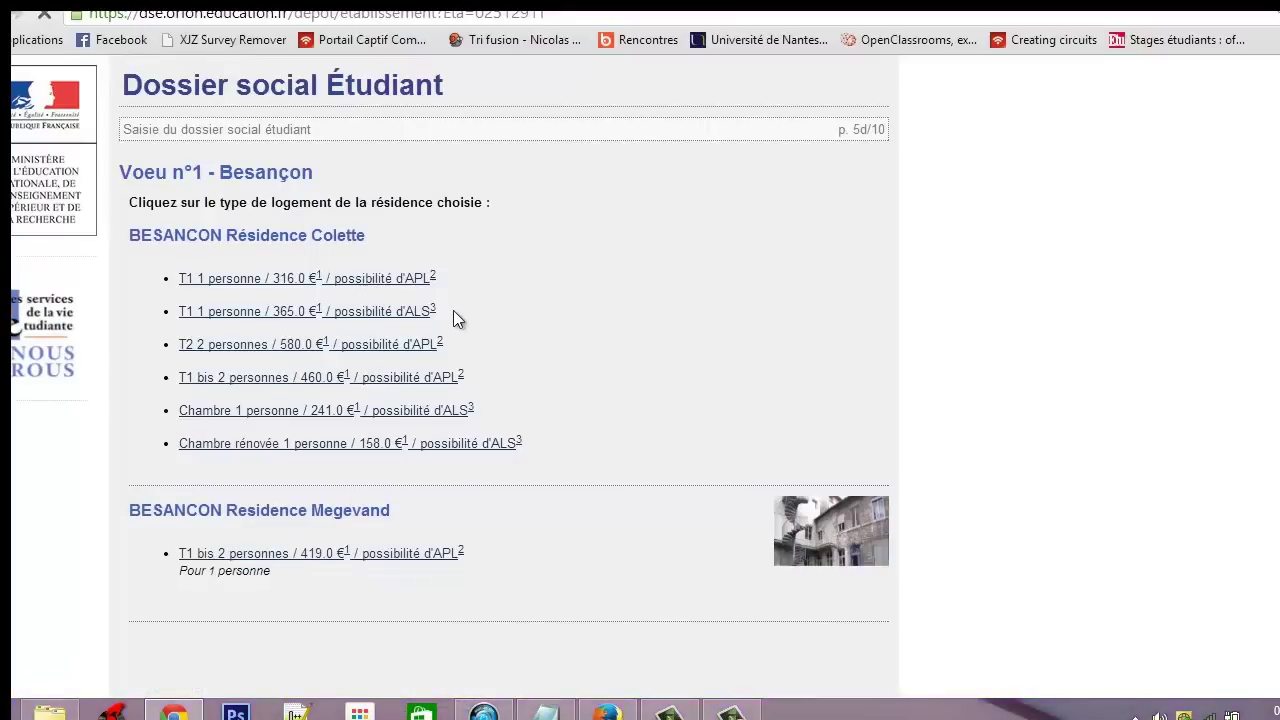
drag(448, 310, 406, 313)
click(482, 309)
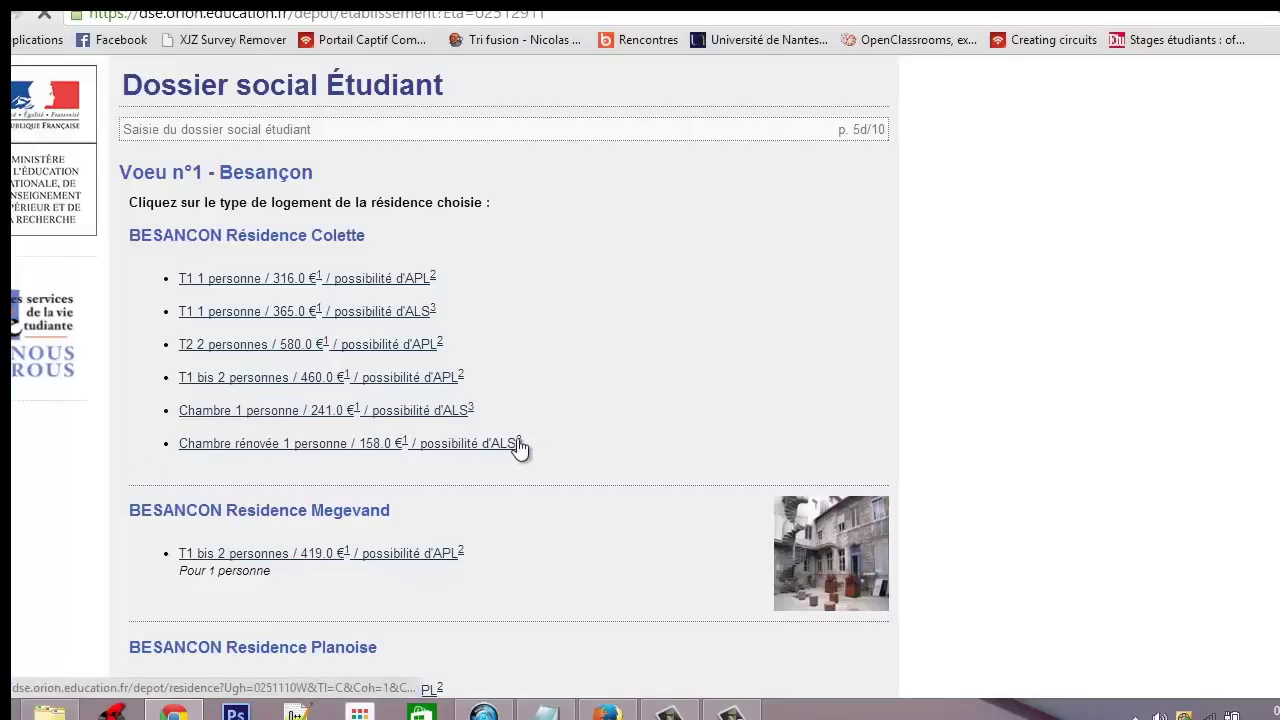
click(287, 416)
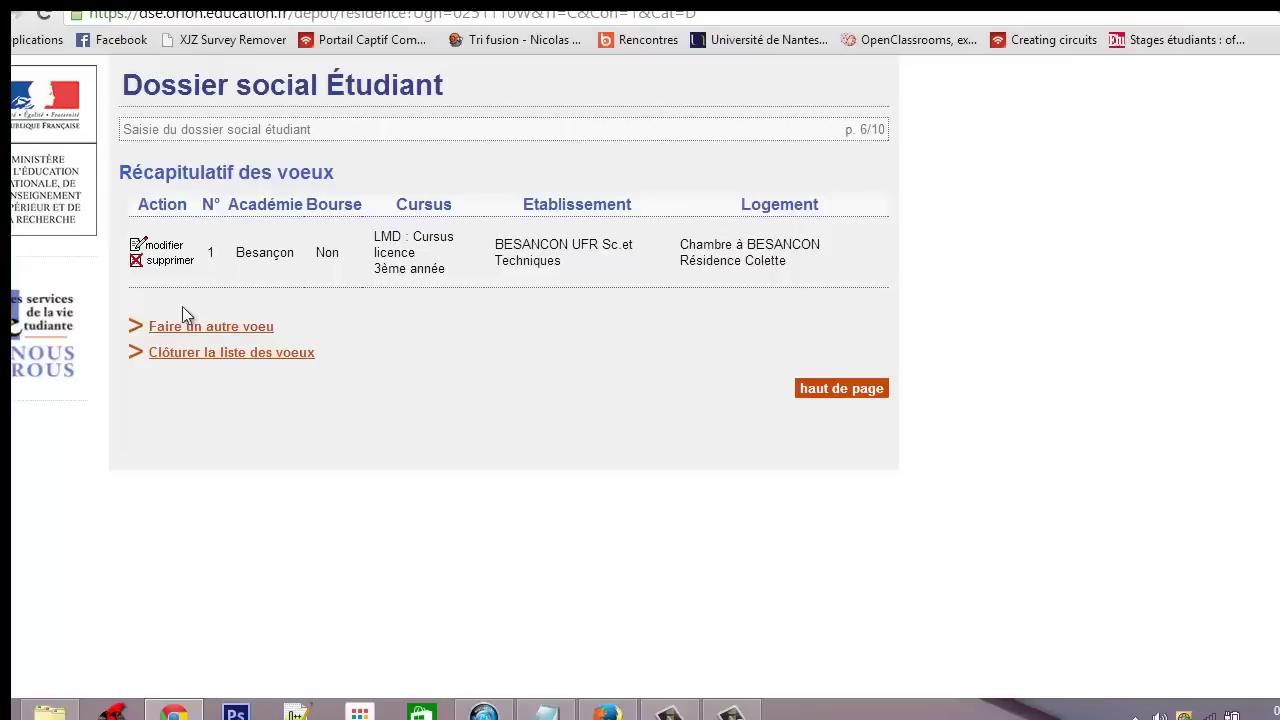
click(161, 249)
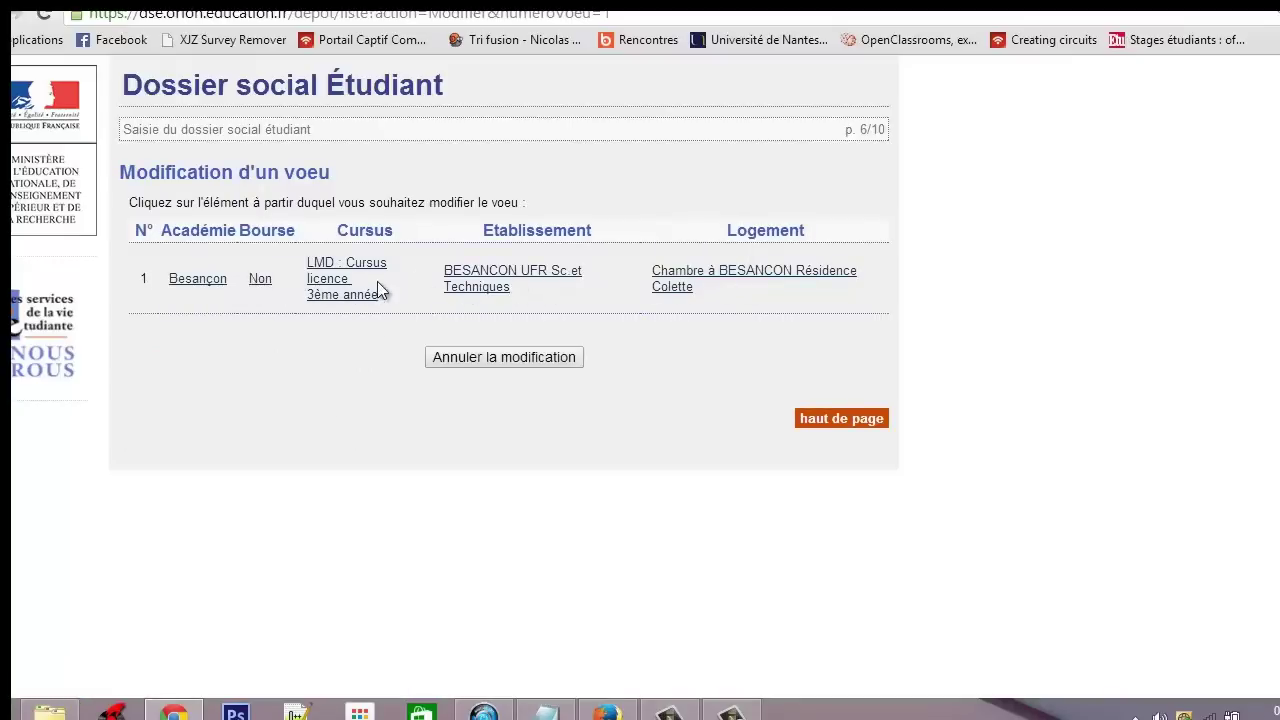
click(350, 292)
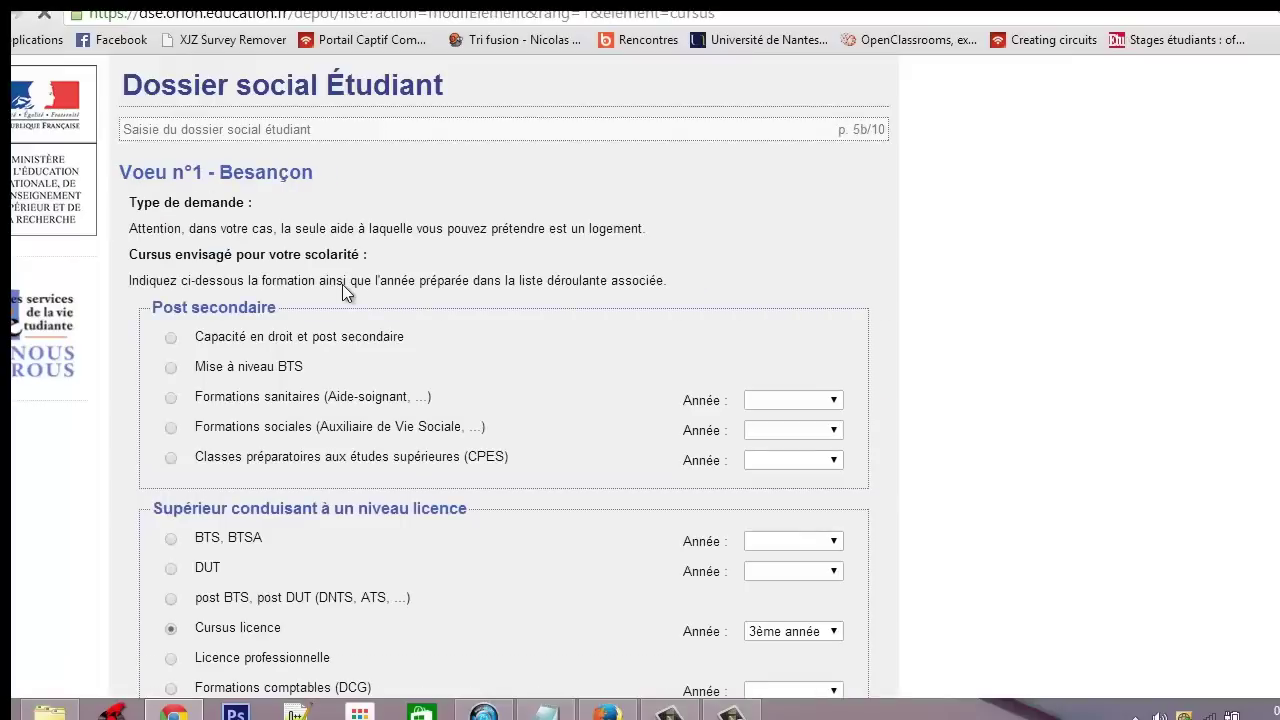
scroll(343, 291, down, 4)
scroll(376, 404, down, 5)
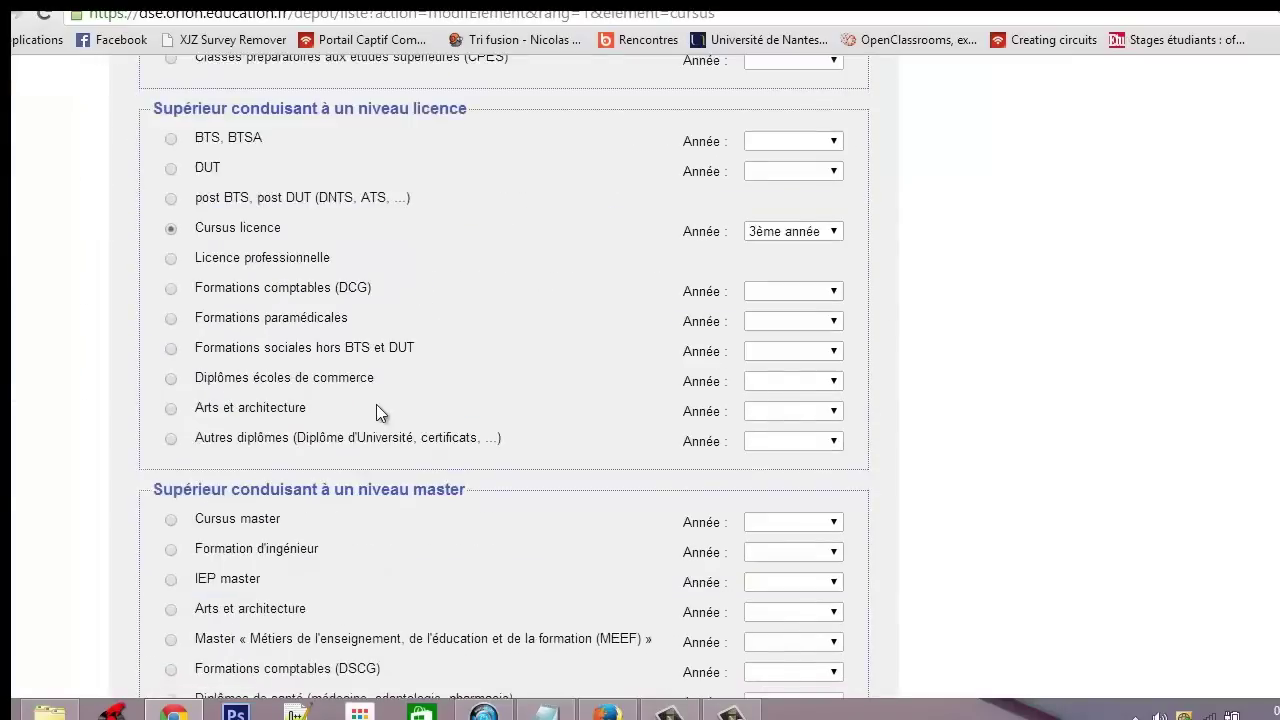
click(468, 619)
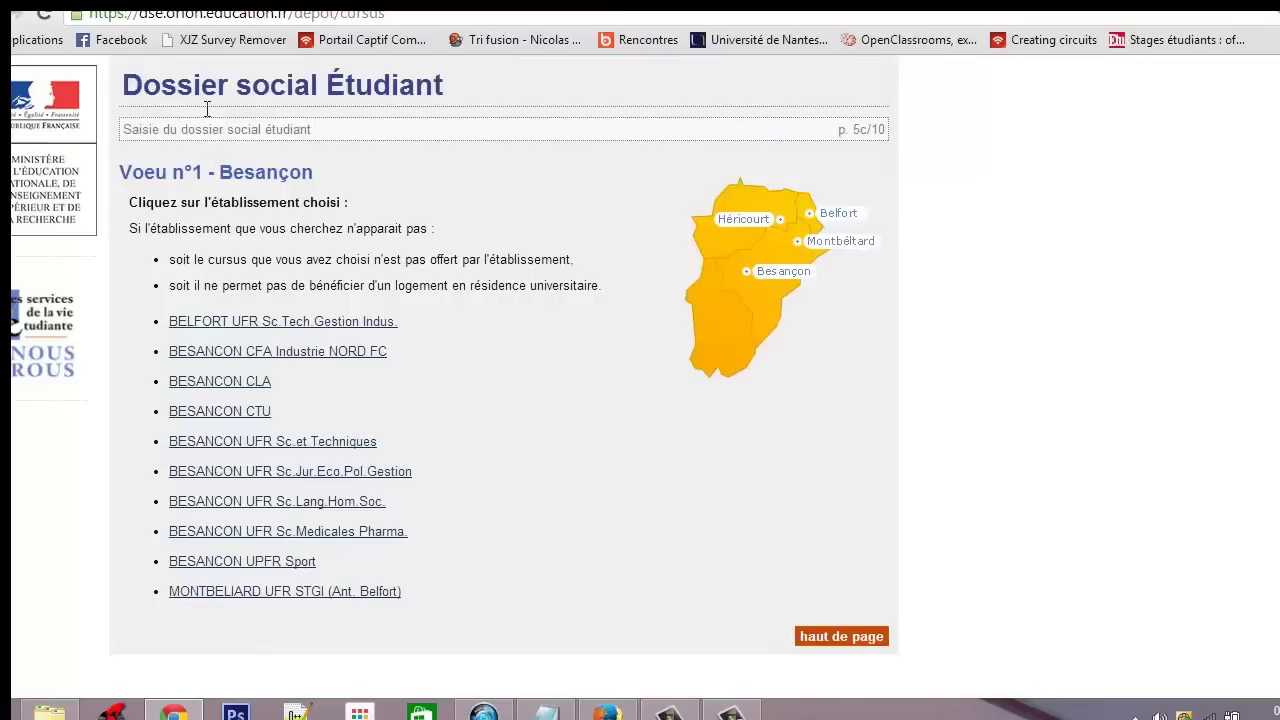
click(170, 385)
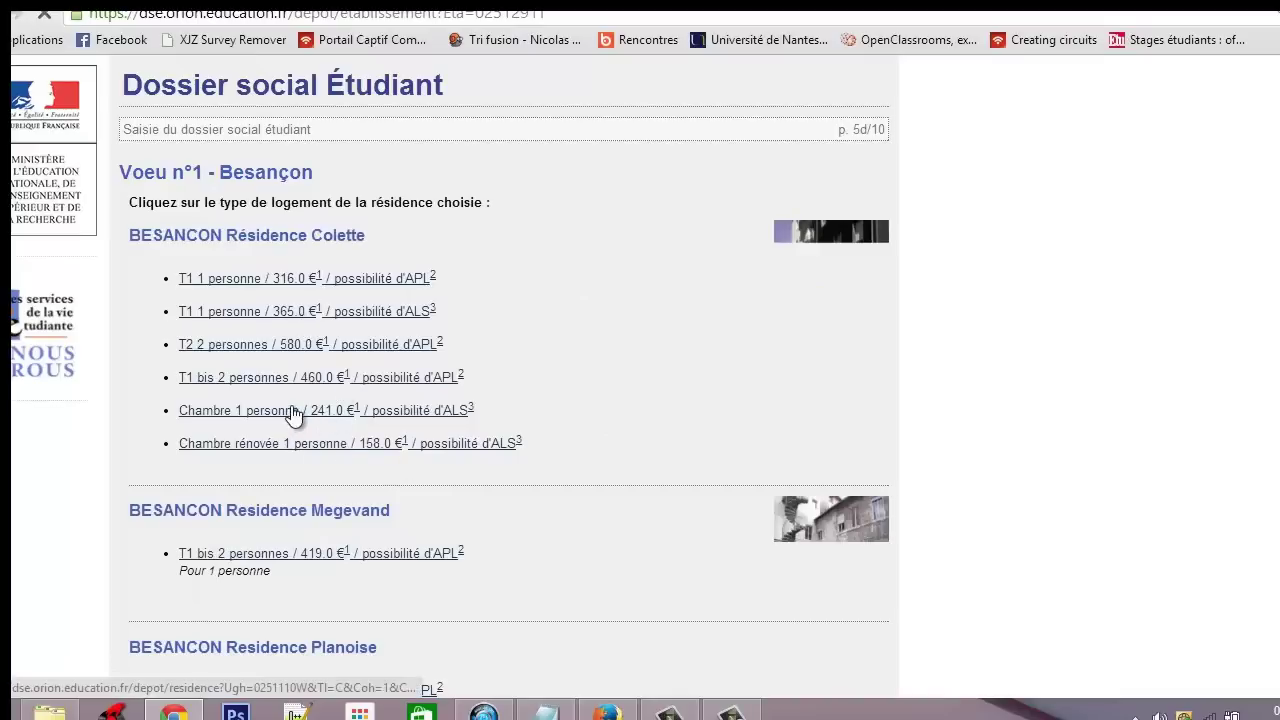
click(292, 414)
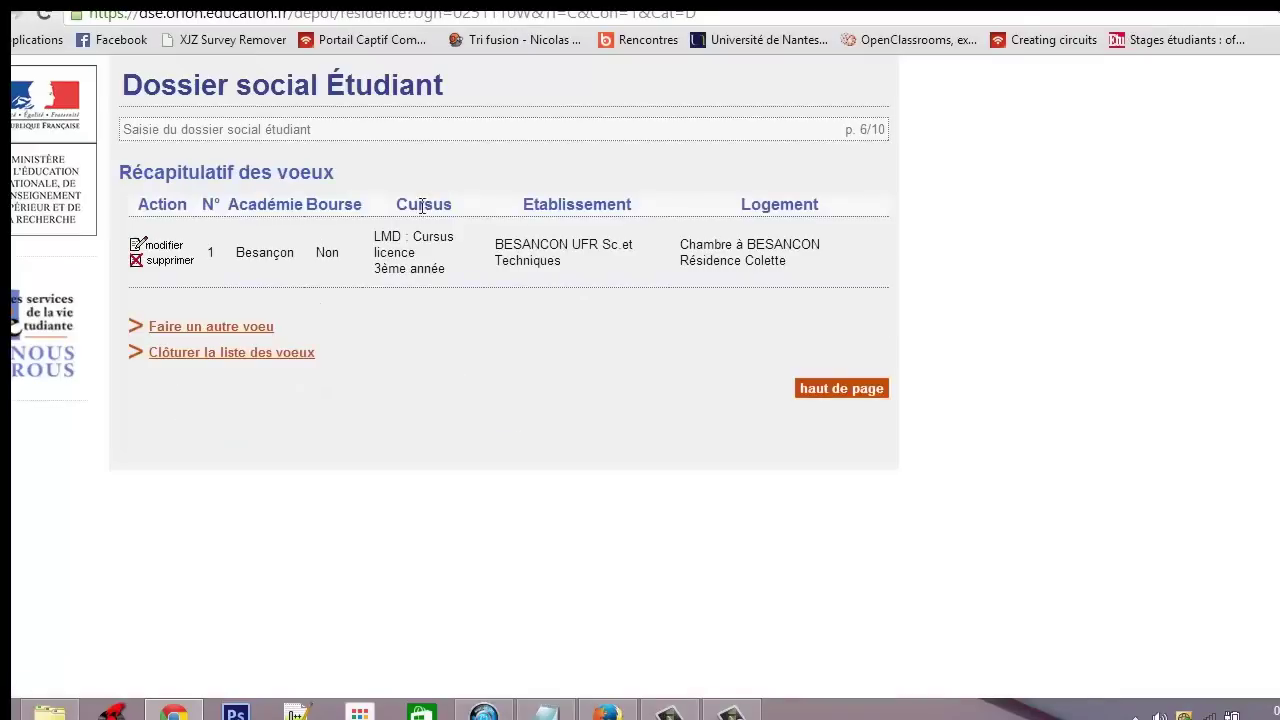
Start a second housing wish in the Caen academy
click(203, 328)
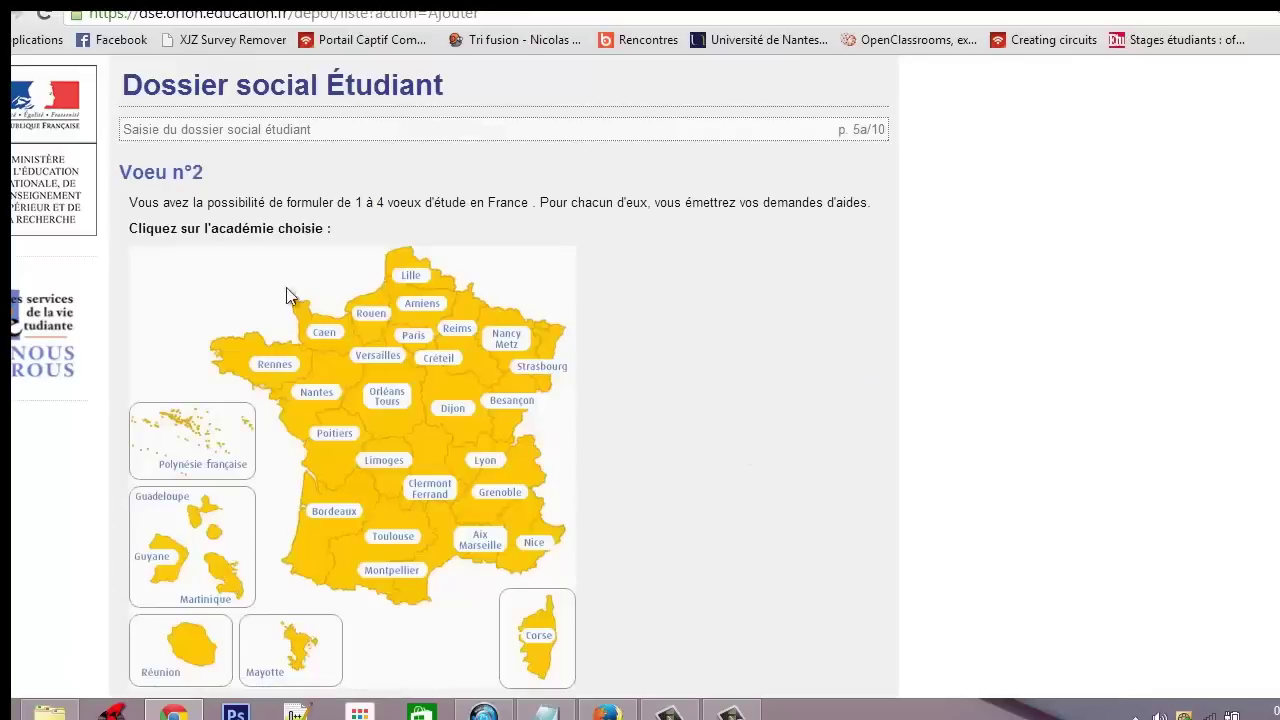
scroll(486, 314, down, 1)
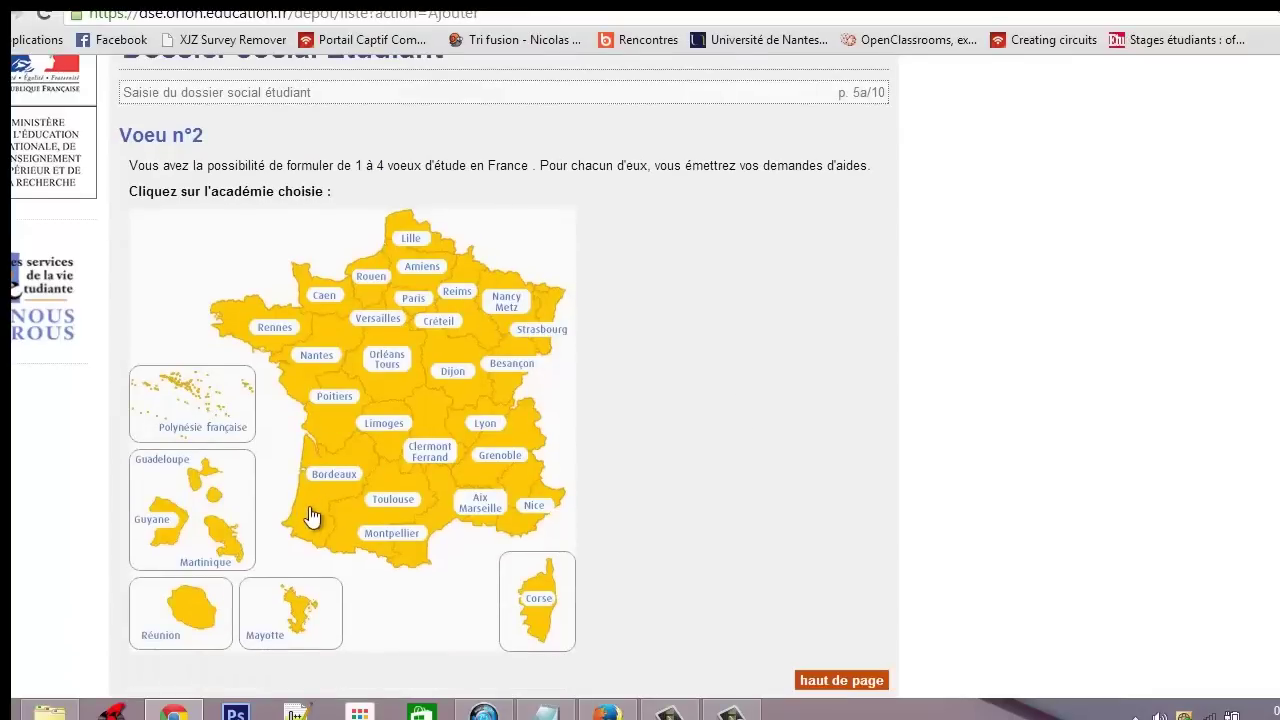
click(326, 298)
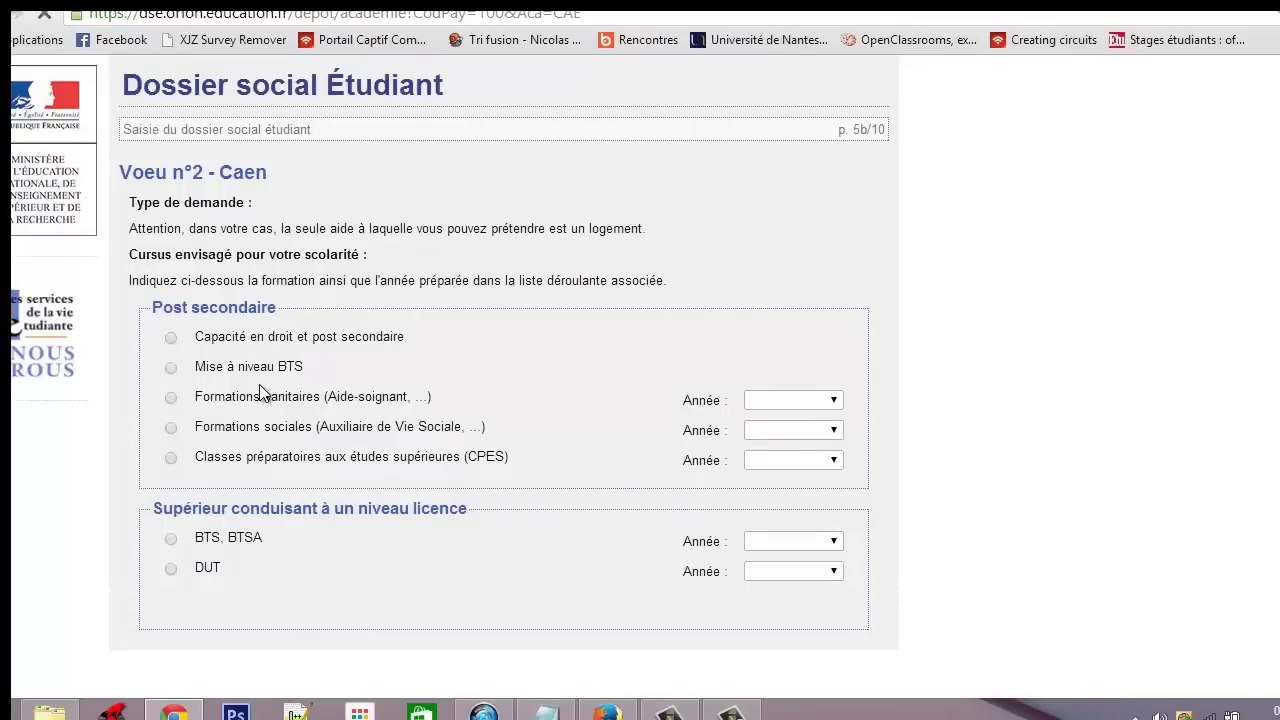
scroll(427, 494, down, 3)
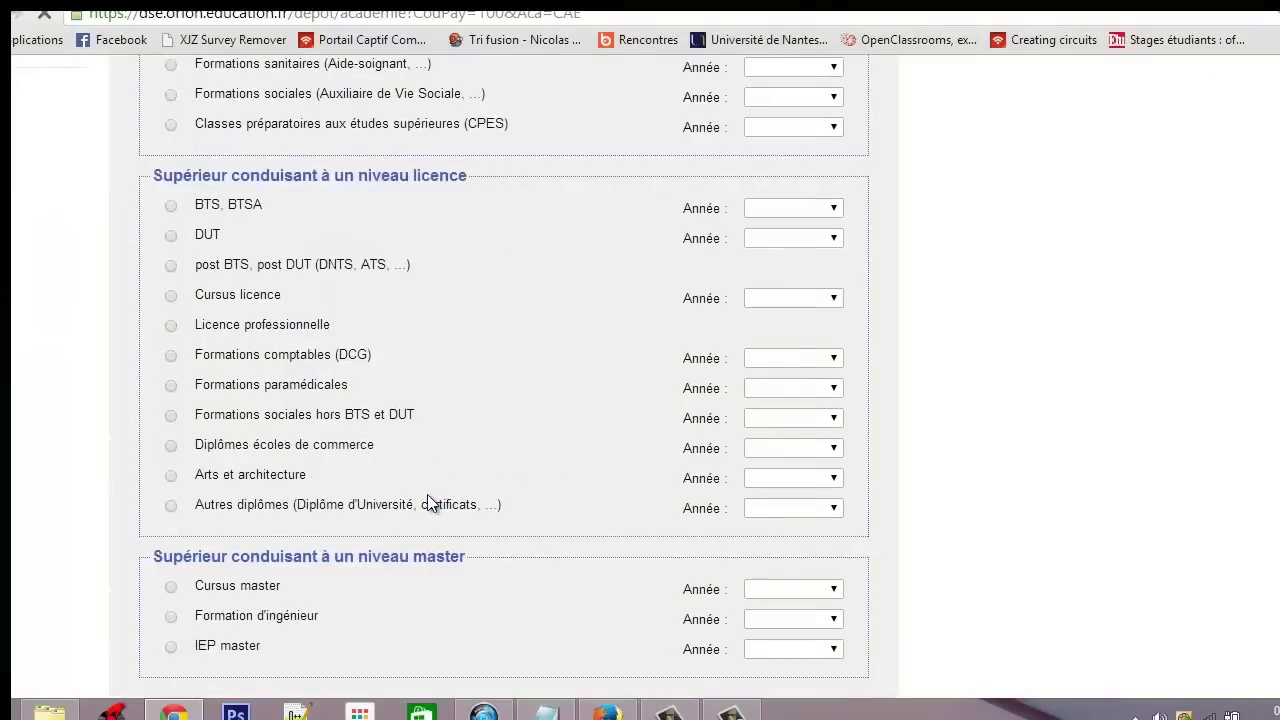
Set the course to Cursus master, 1ère année, and choose CAEN UFR Sc Eco Gest Esplan Paix
click(171, 590)
click(793, 589)
click(793, 624)
scroll(479, 333, down, 4)
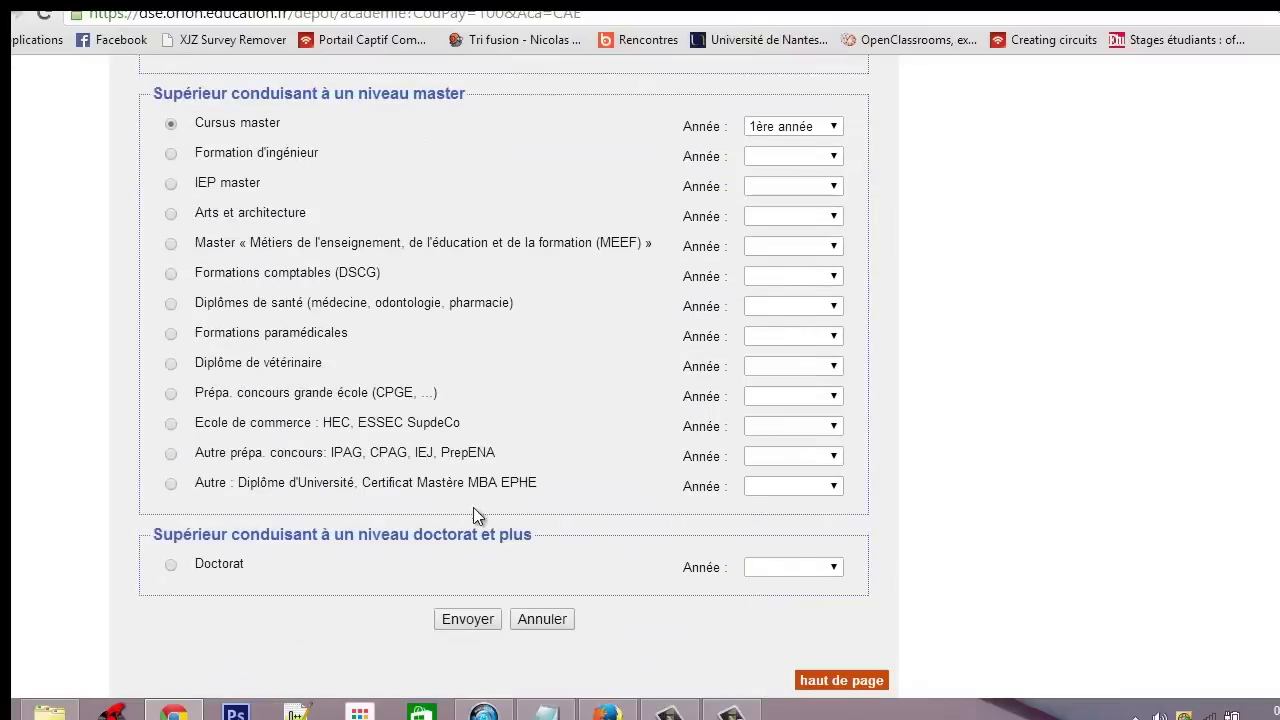
click(481, 622)
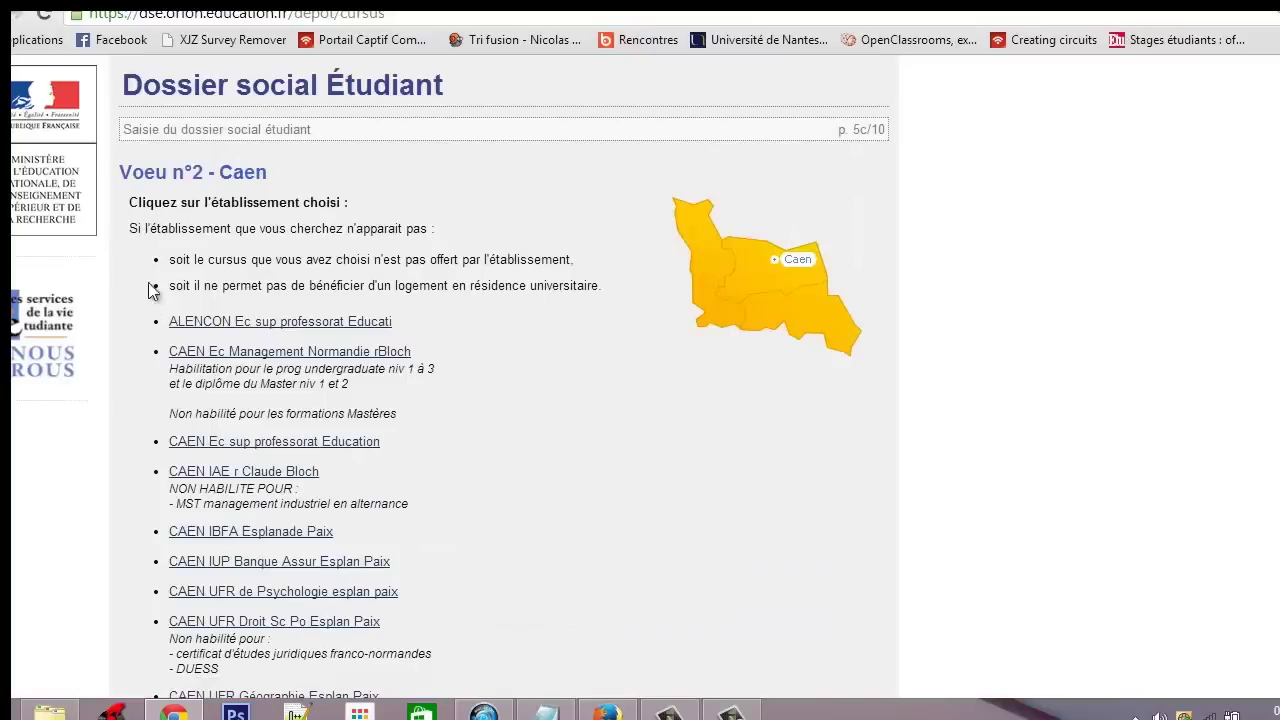
scroll(585, 335, down, 4)
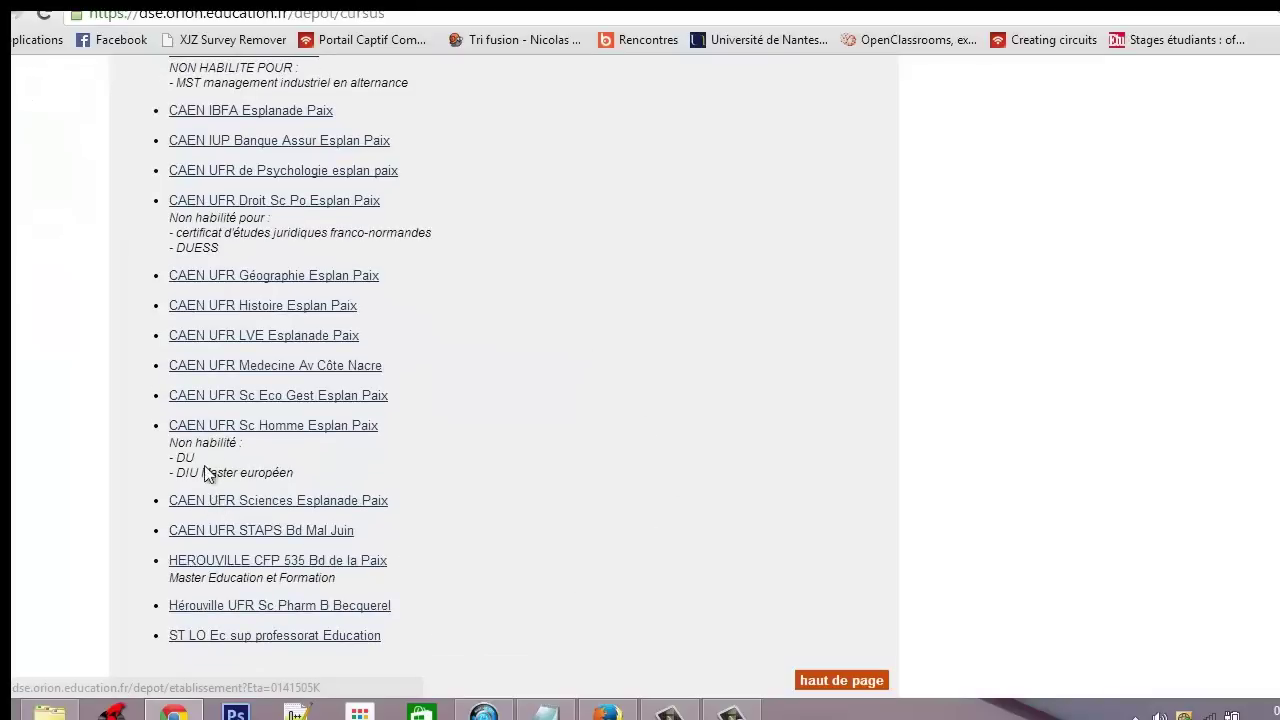
click(372, 397)
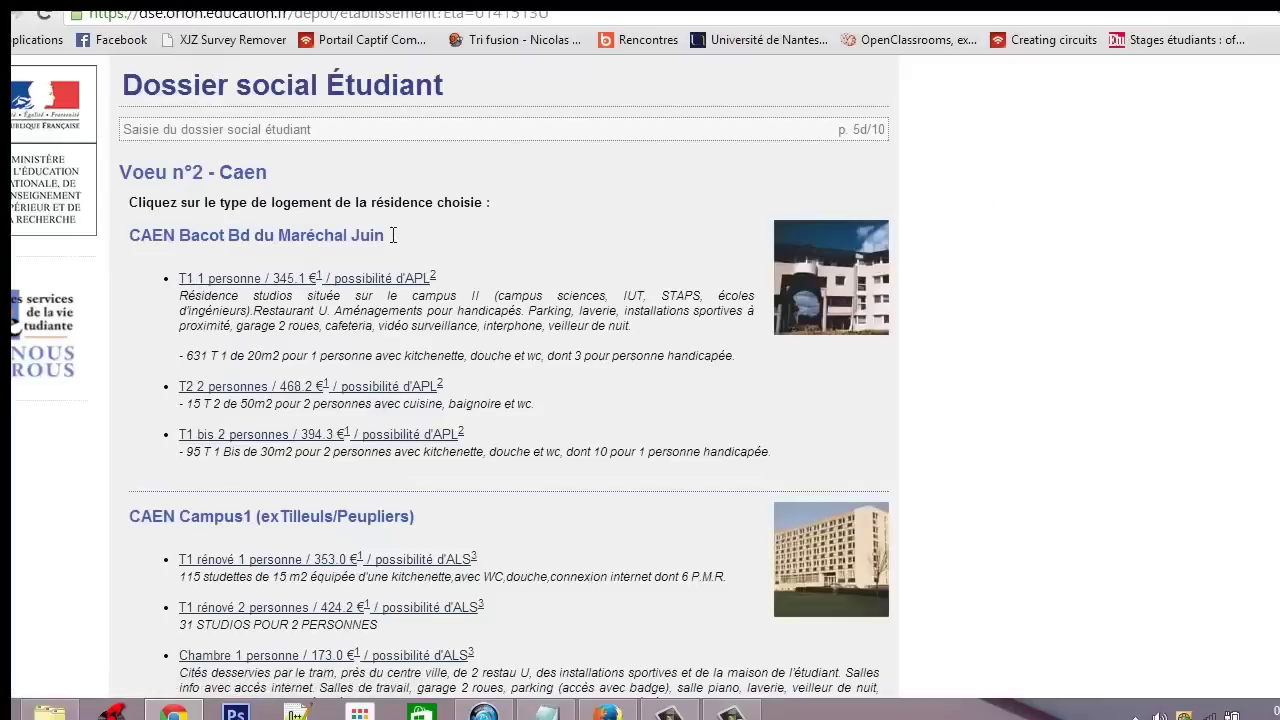
Review the Caen residences, from CAEN Bacot to the studette and two-person studio offers
drag(394, 235, 133, 241)
scroll(465, 510, down, 10)
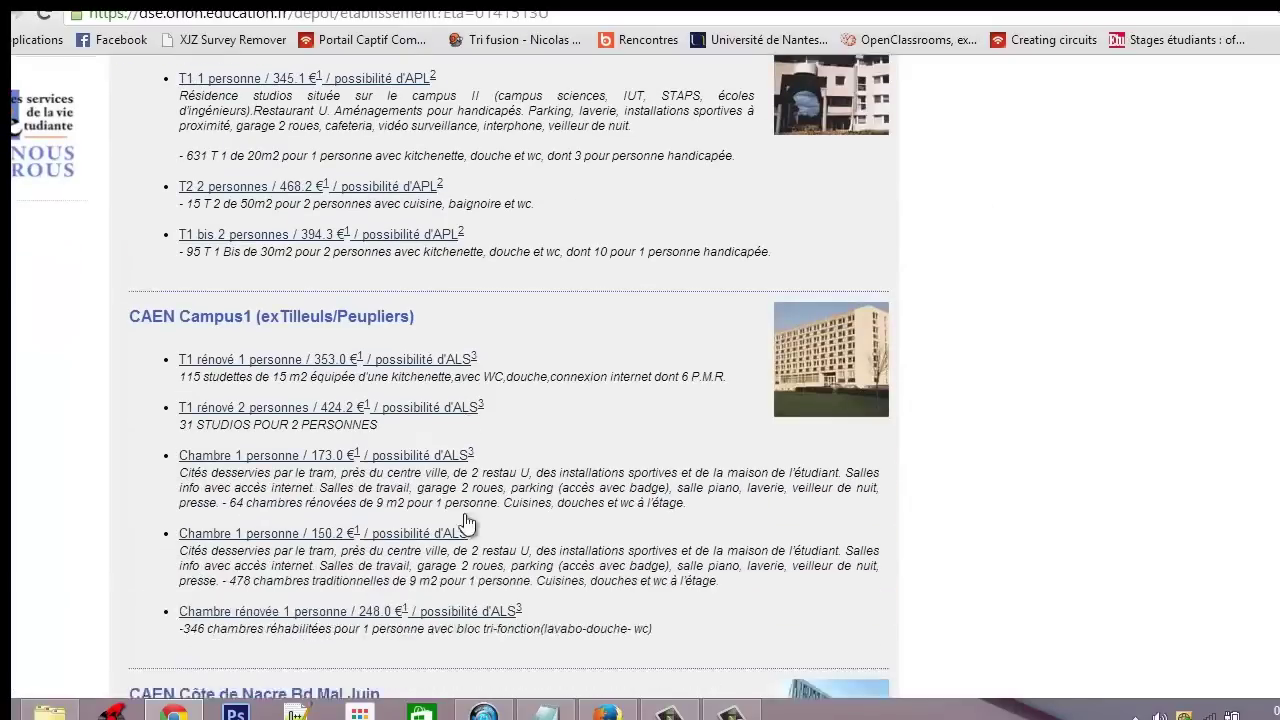
scroll(464, 515, down, 15)
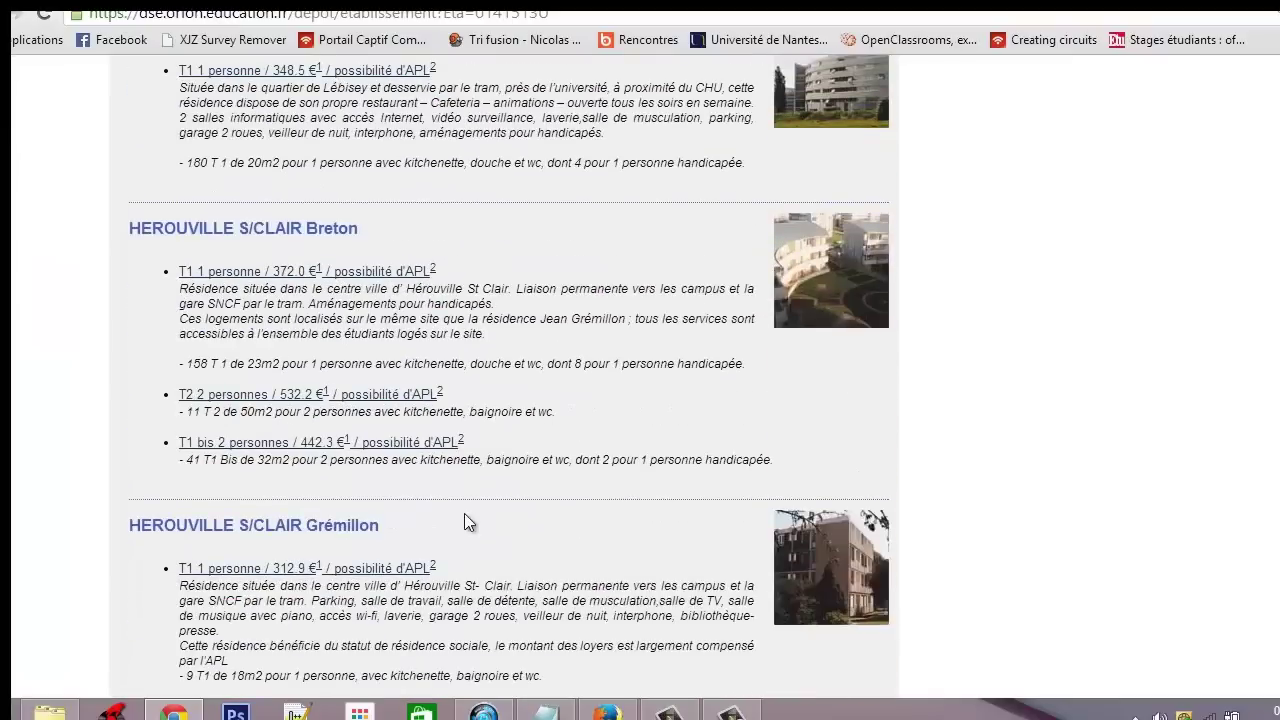
scroll(464, 513, down, 3)
scroll(464, 513, up, 20)
scroll(470, 262, up, 3)
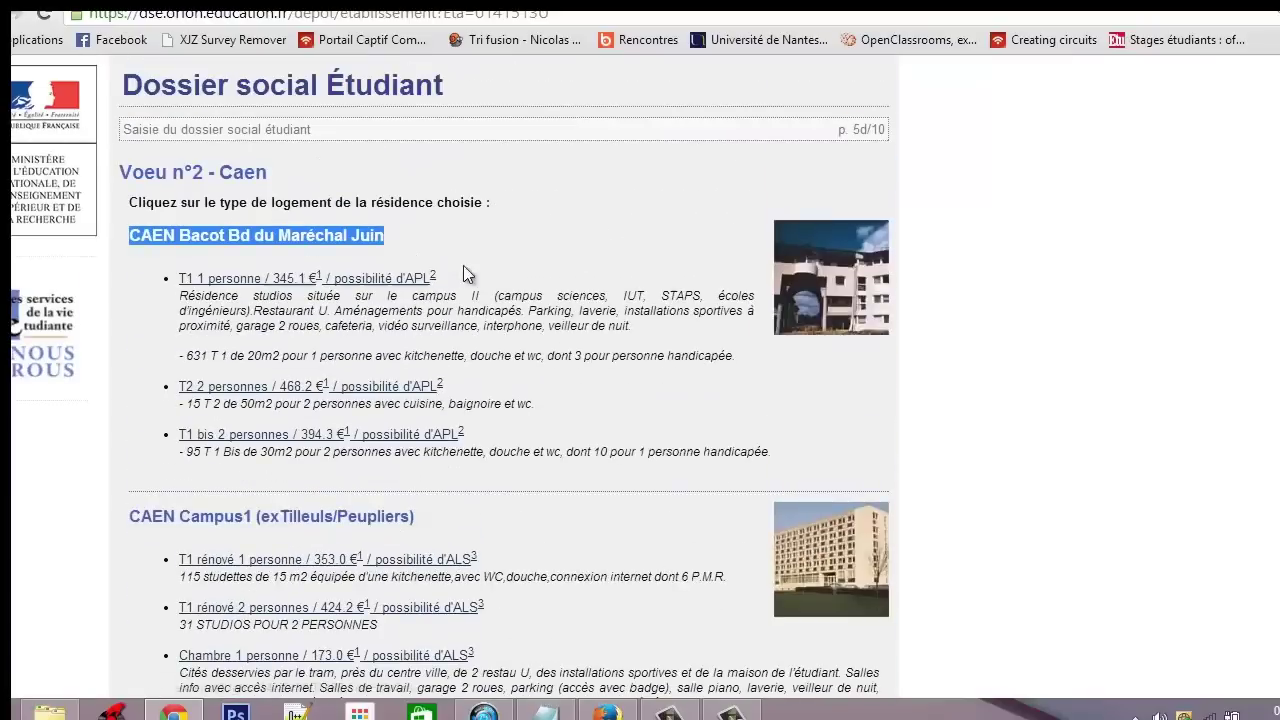
scroll(272, 345, down, 6)
scroll(290, 354, up, 4)
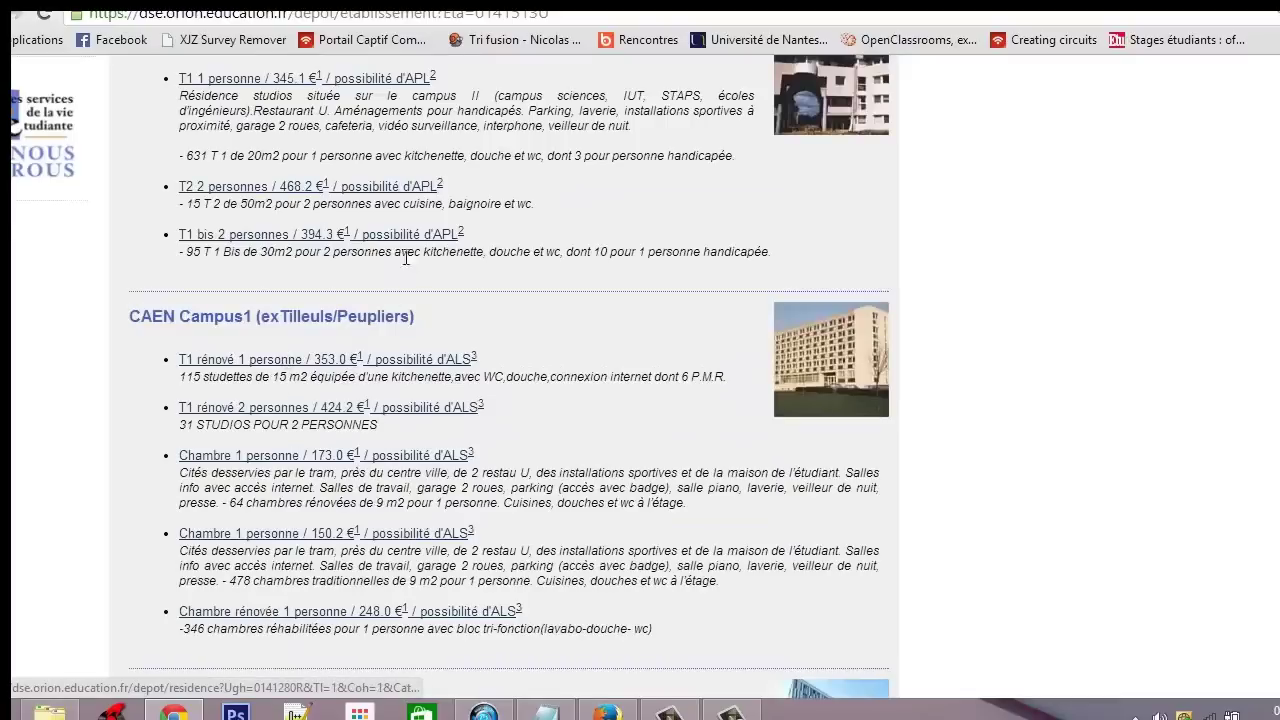
scroll(404, 265, up, 3)
scroll(312, 268, down, 3)
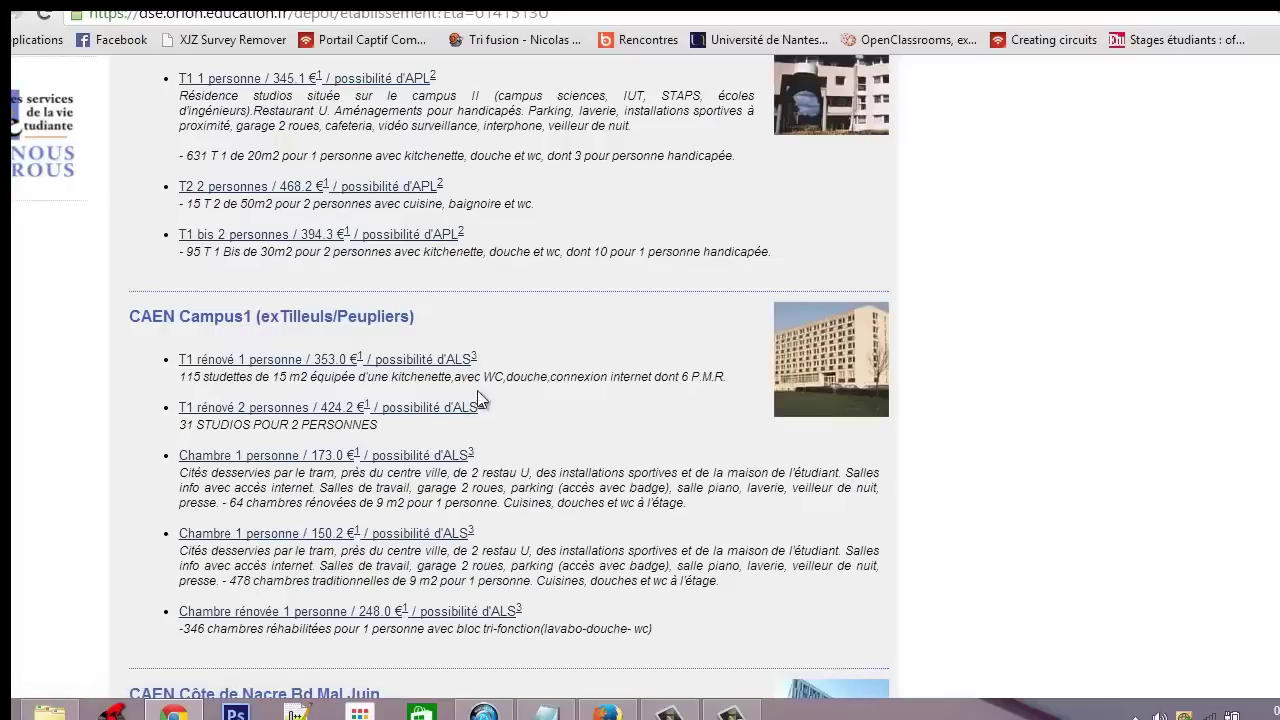
drag(178, 378, 245, 382)
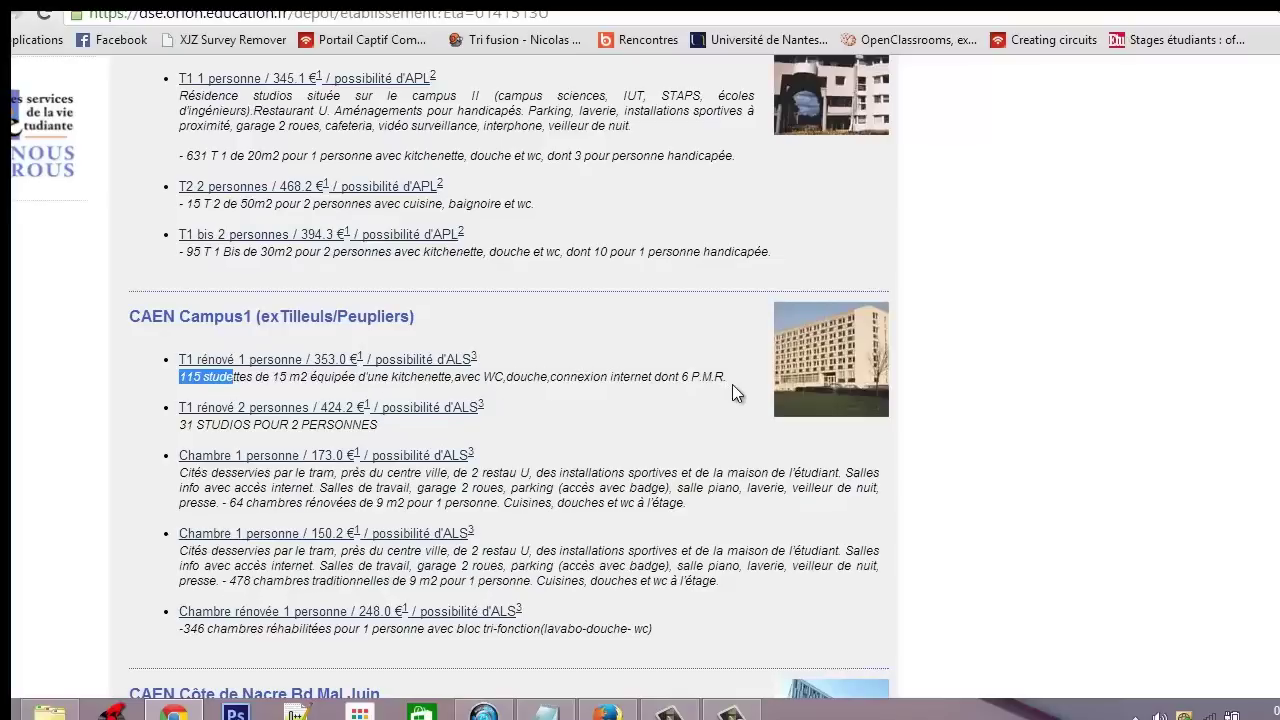
scroll(626, 416, down, 1)
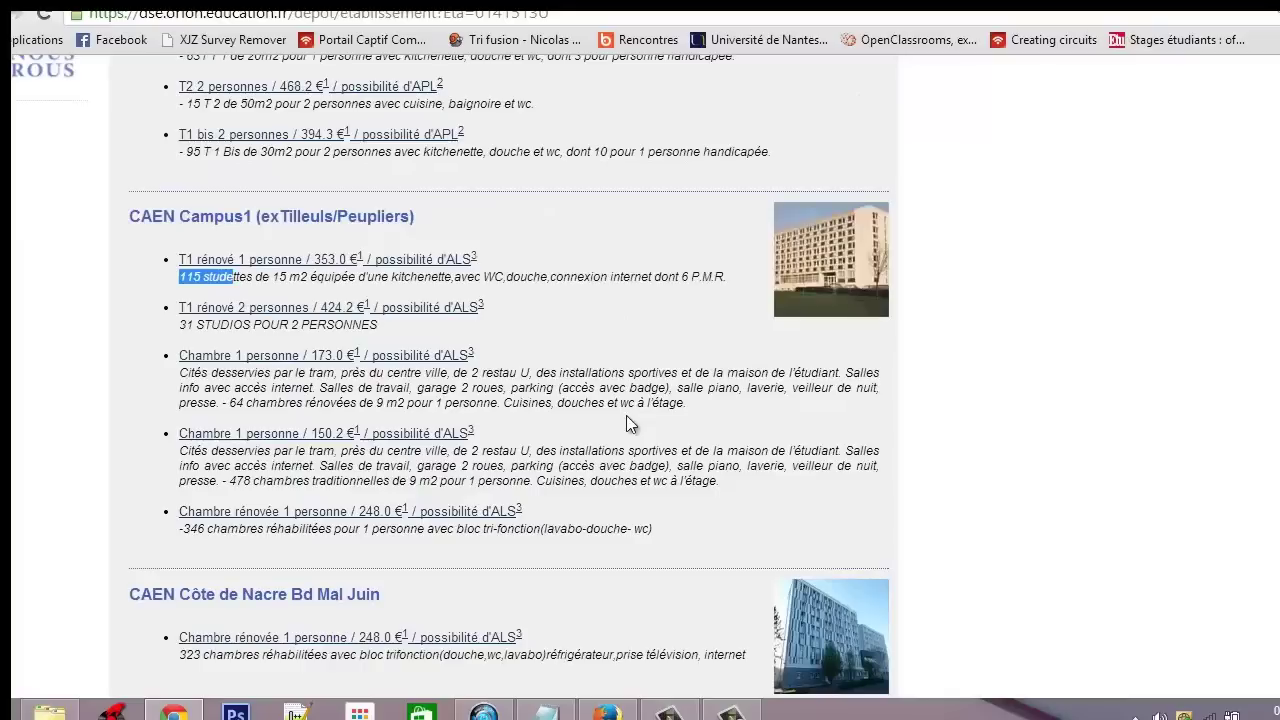
drag(180, 325, 394, 326)
click(392, 326)
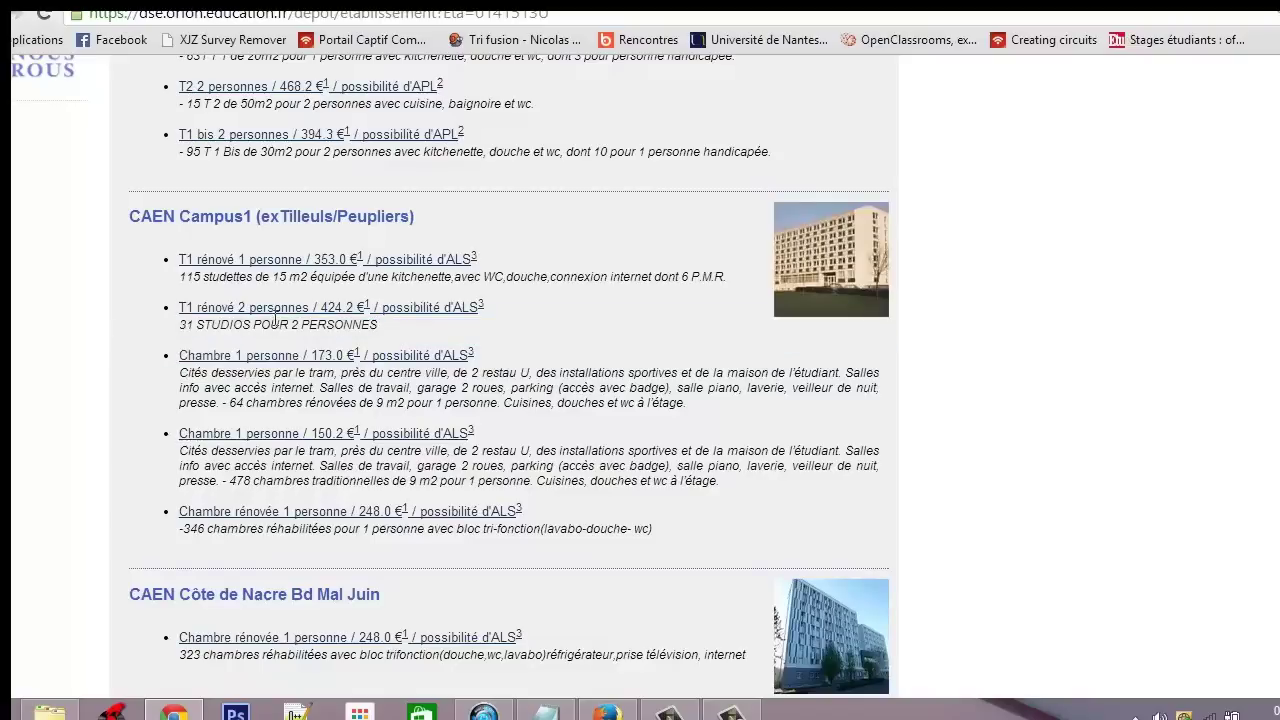
scroll(542, 345, down, 3)
scroll(530, 350, up, 3)
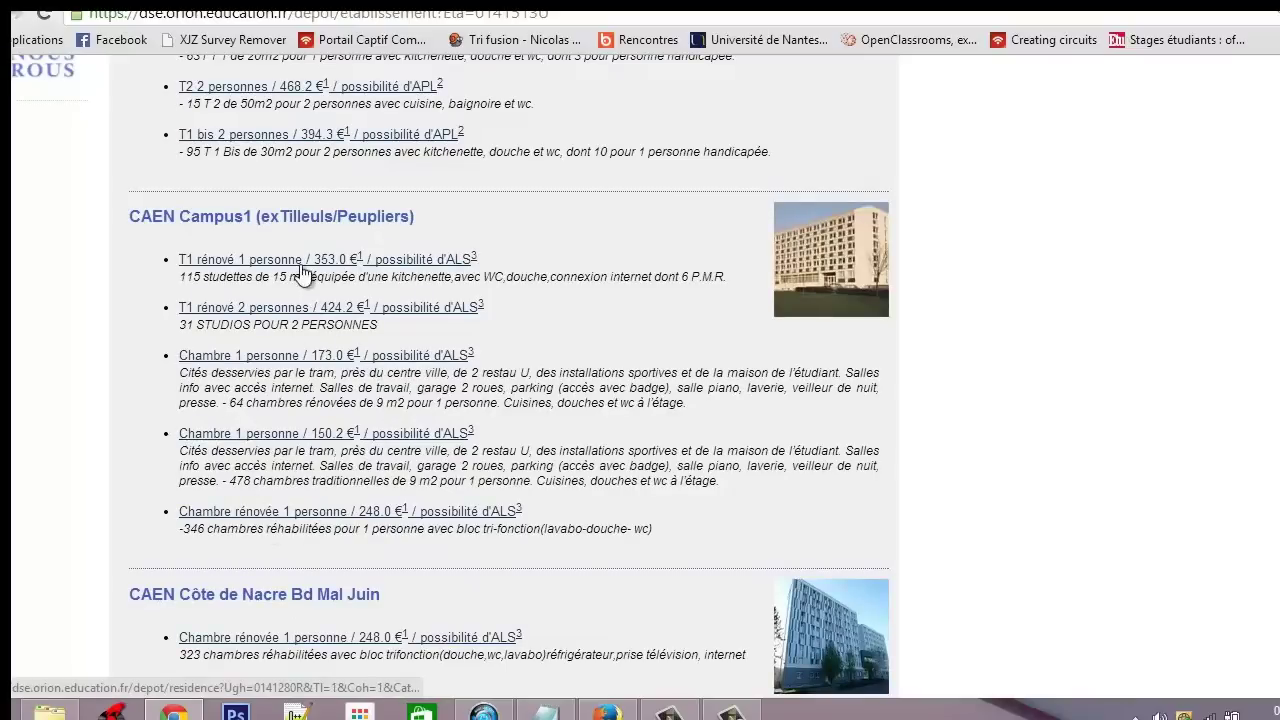
scroll(300, 270, up, 1)
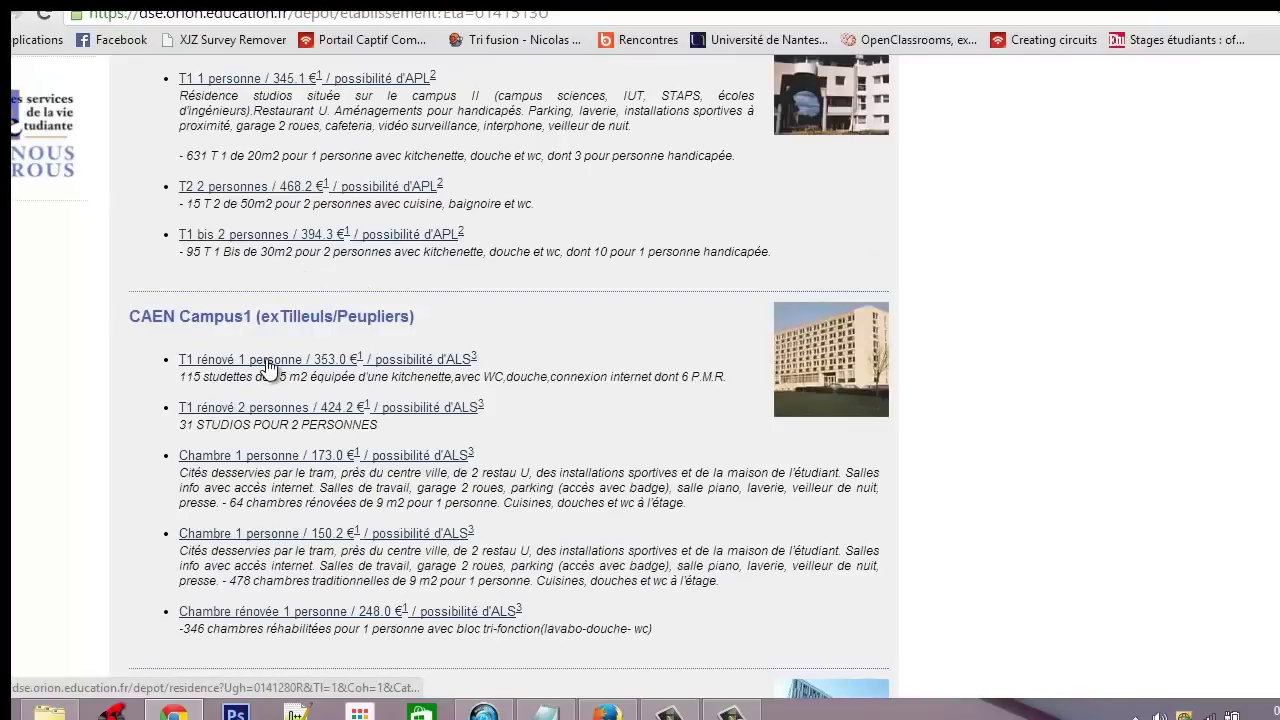
Pick the T1 rénové 1 personne at CAEN Campus1 as the second wish
click(478, 361)
scroll(491, 374, down, 2)
scroll(489, 375, down, 15)
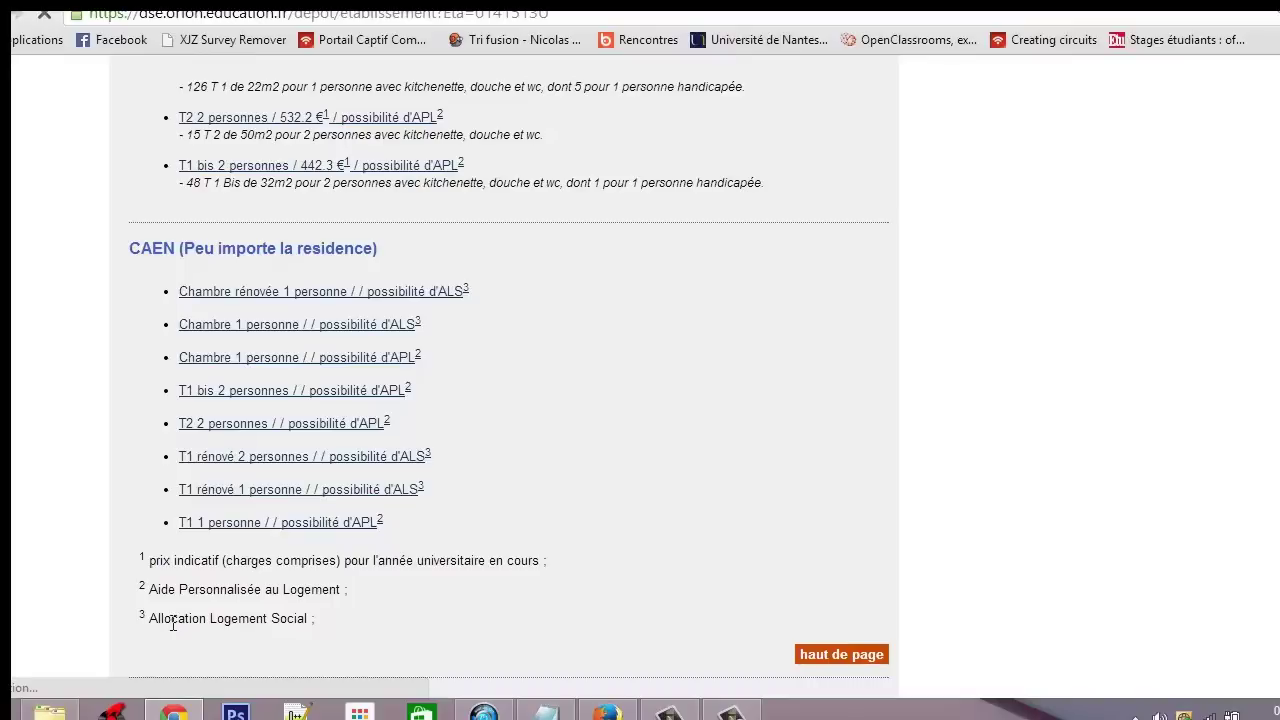
scroll(367, 619, up, 10)
scroll(367, 619, up, 15)
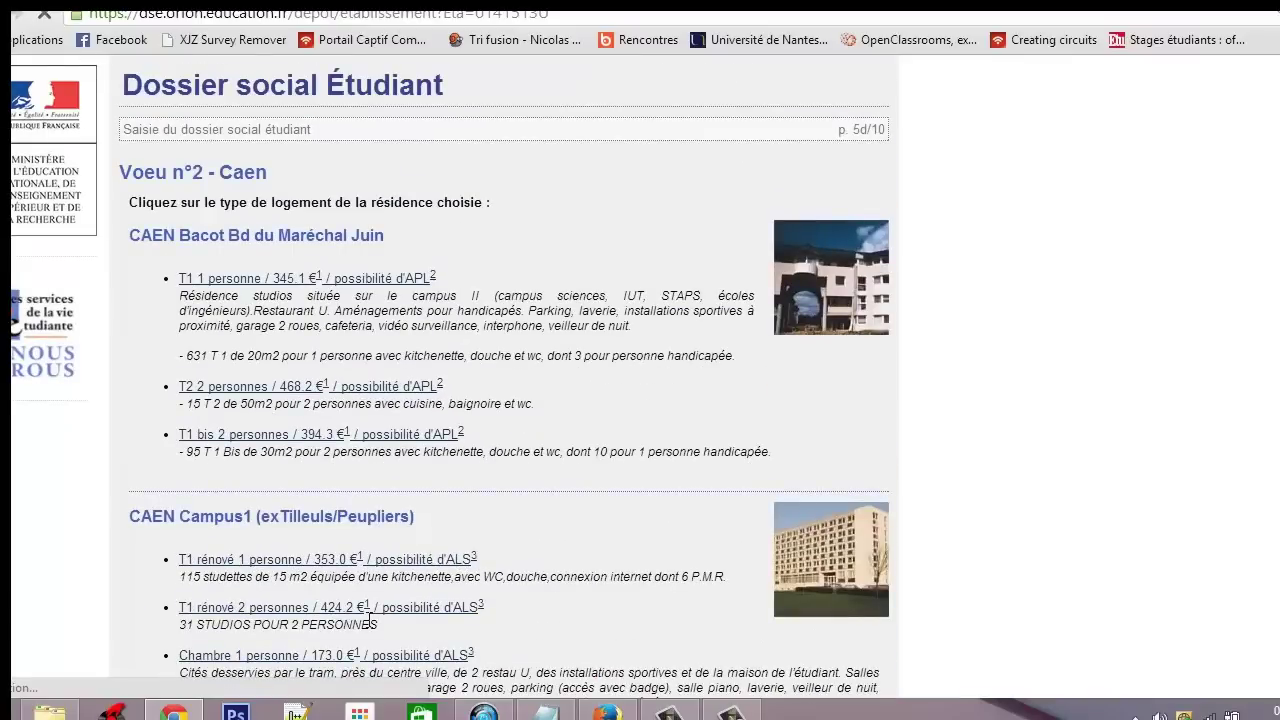
scroll(369, 622, down, 2)
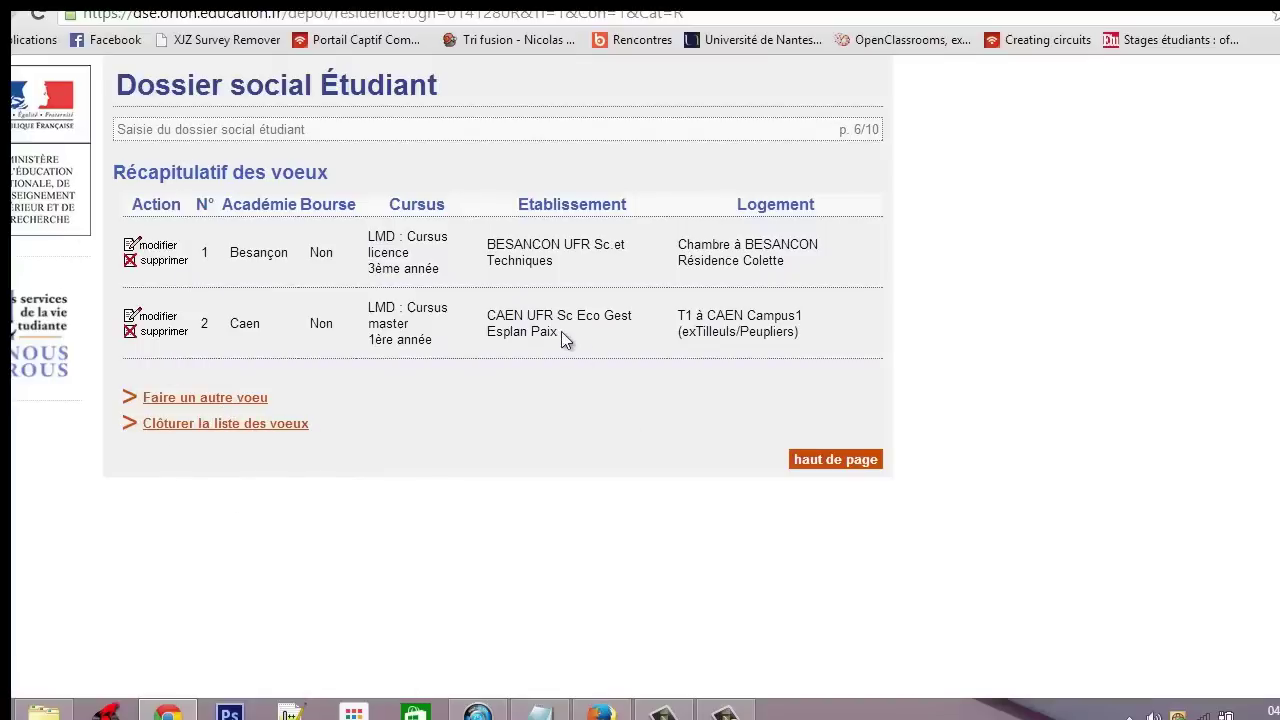
Close the wish list and set the civility title to Monsieur
click(290, 425)
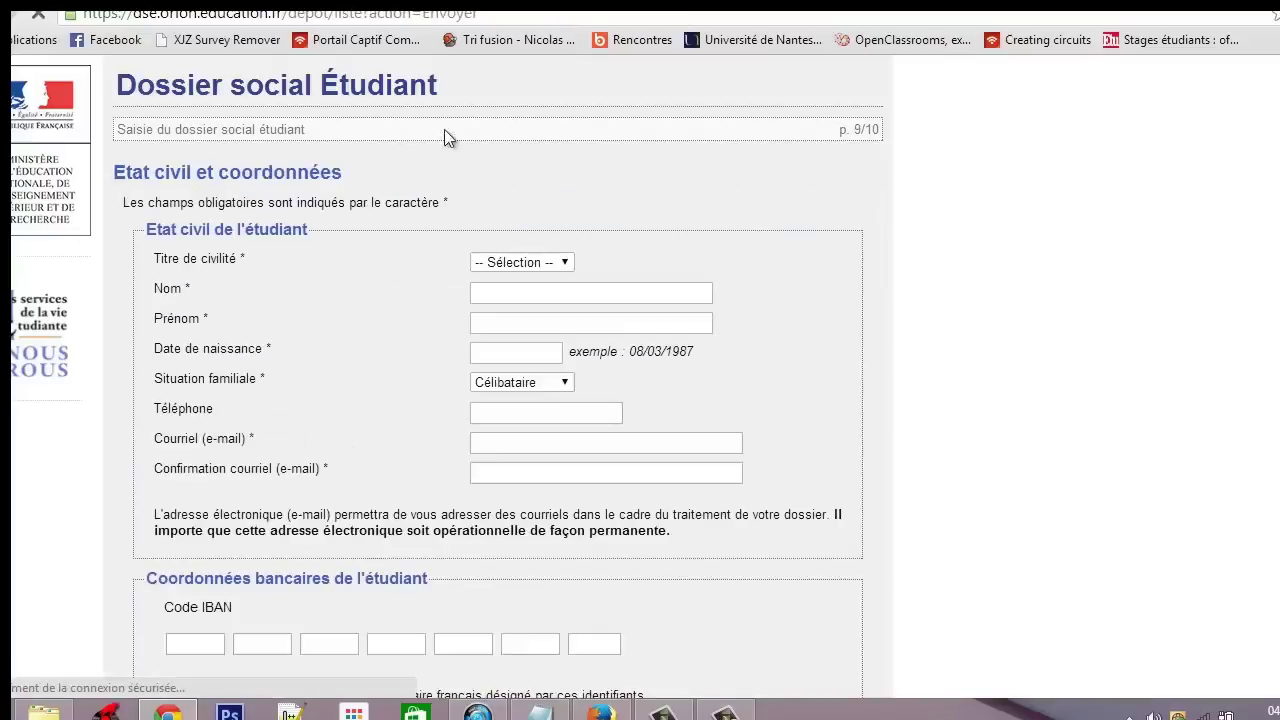
click(550, 260)
click(535, 298)
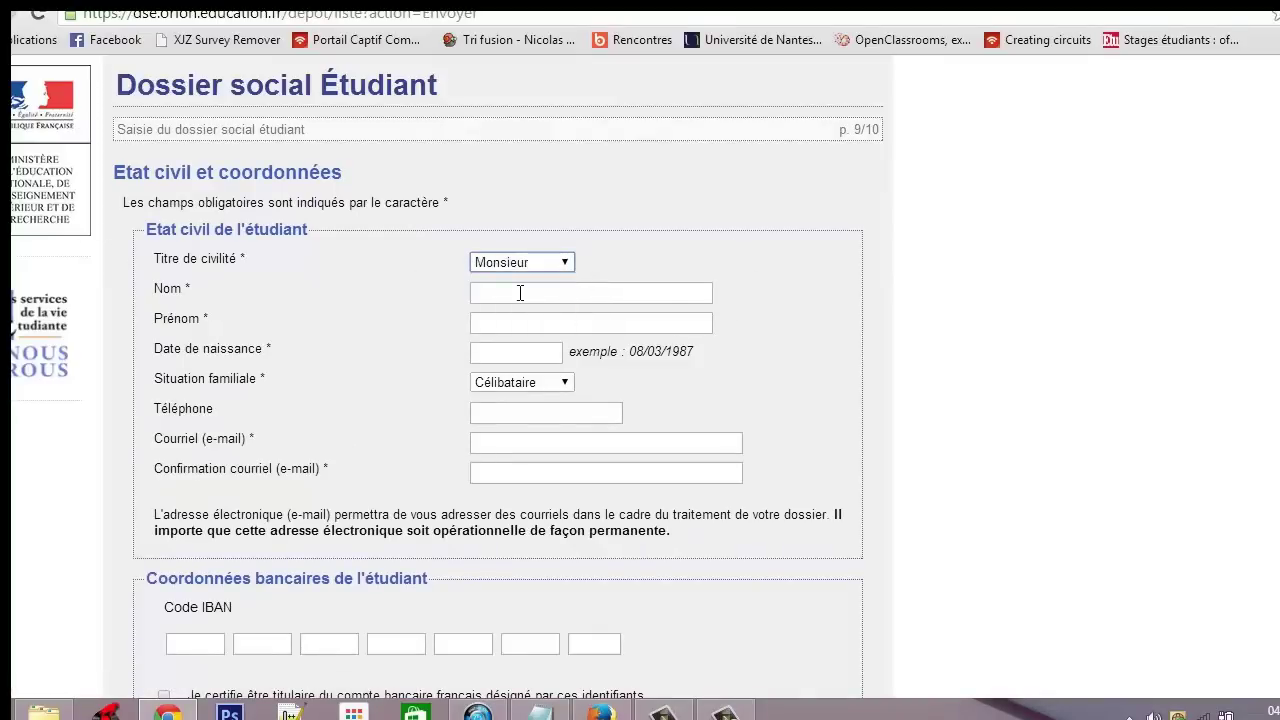
click(523, 265)
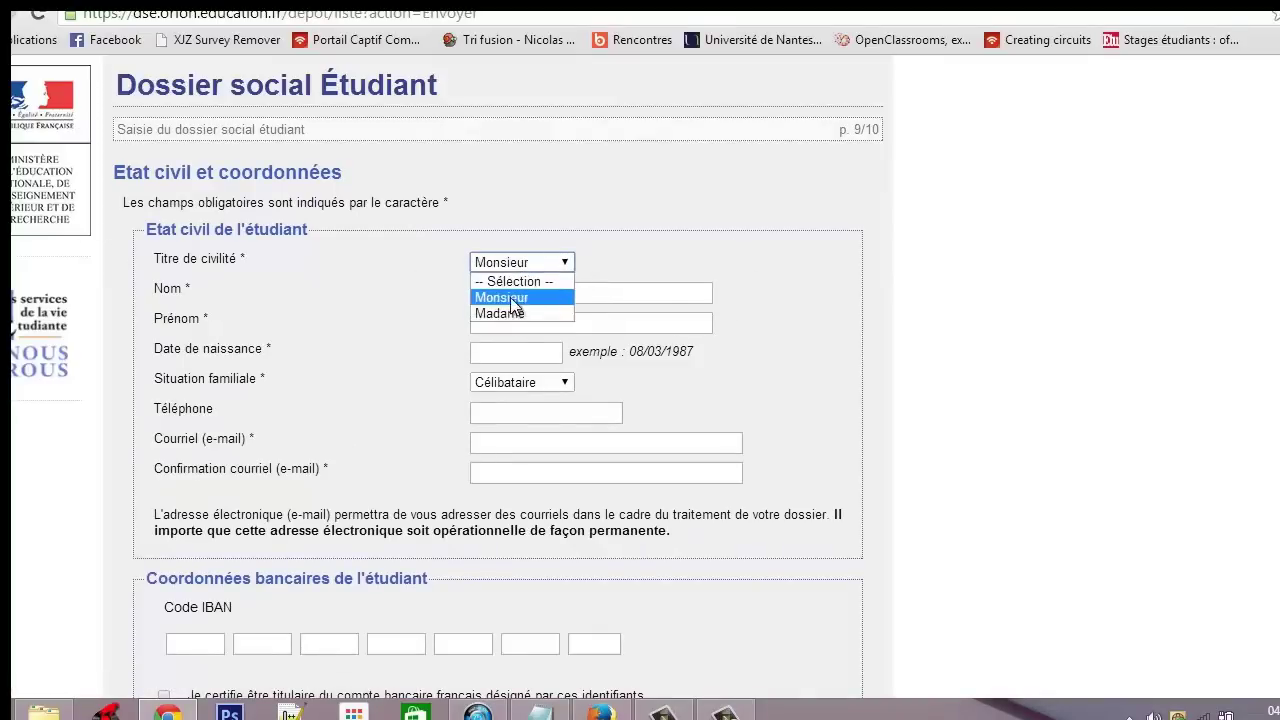
click(510, 296)
Fill in placeholder surname and first name, plus the student's date of birth
click(510, 294)
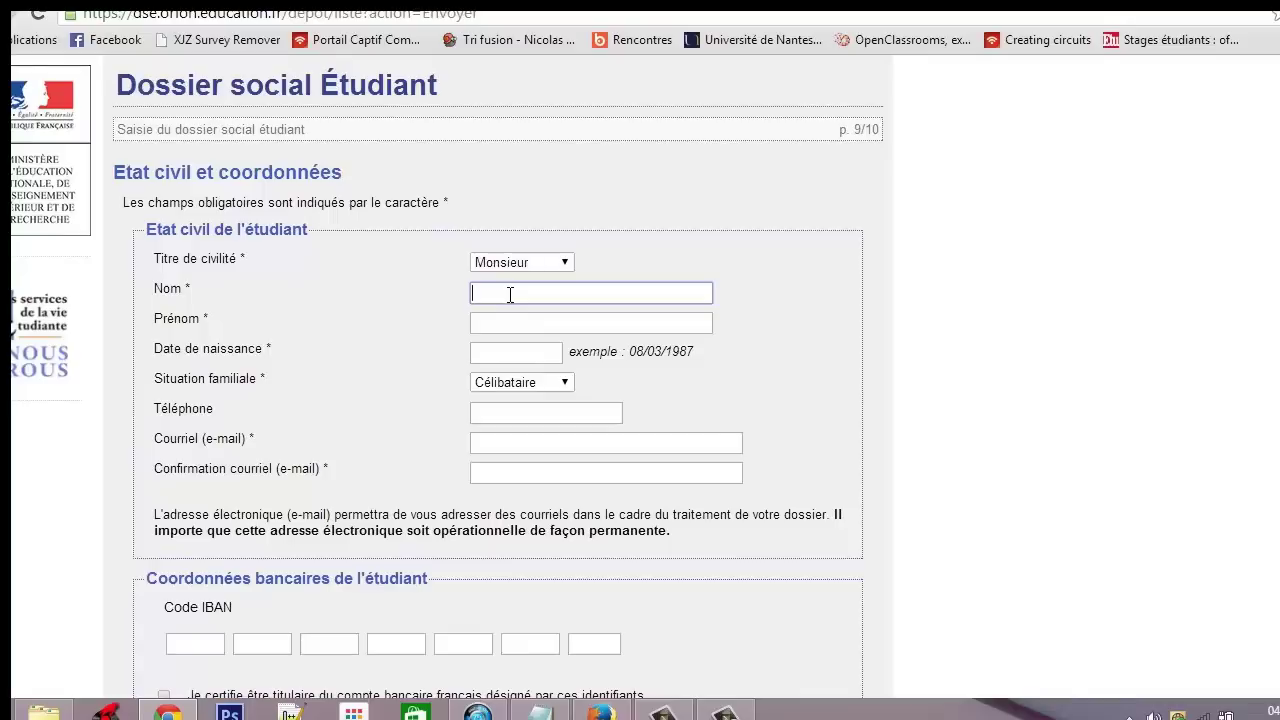
text(fjkghjh)
key(Tab)
text(hjkhjkhkjh)
key(Tab)
text(15)
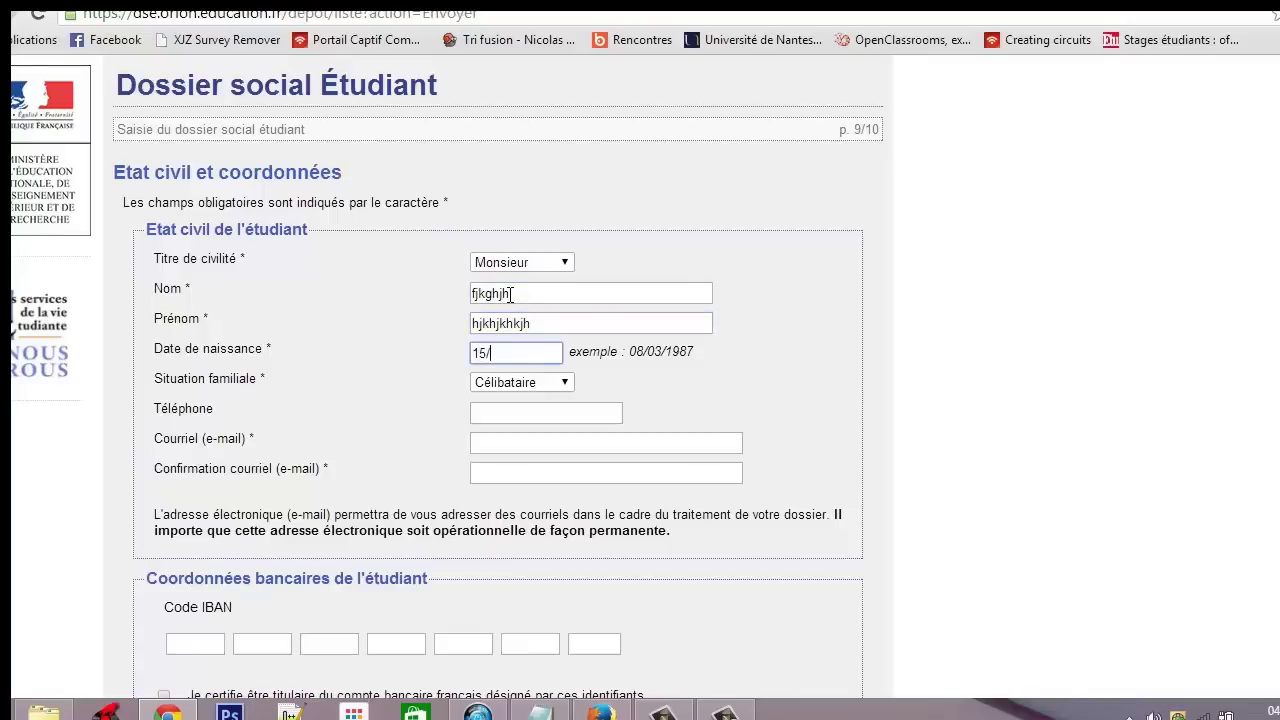
text(/05/1993)
Replace the placeholder surname and first name with the student's real names
double_click(525, 294)
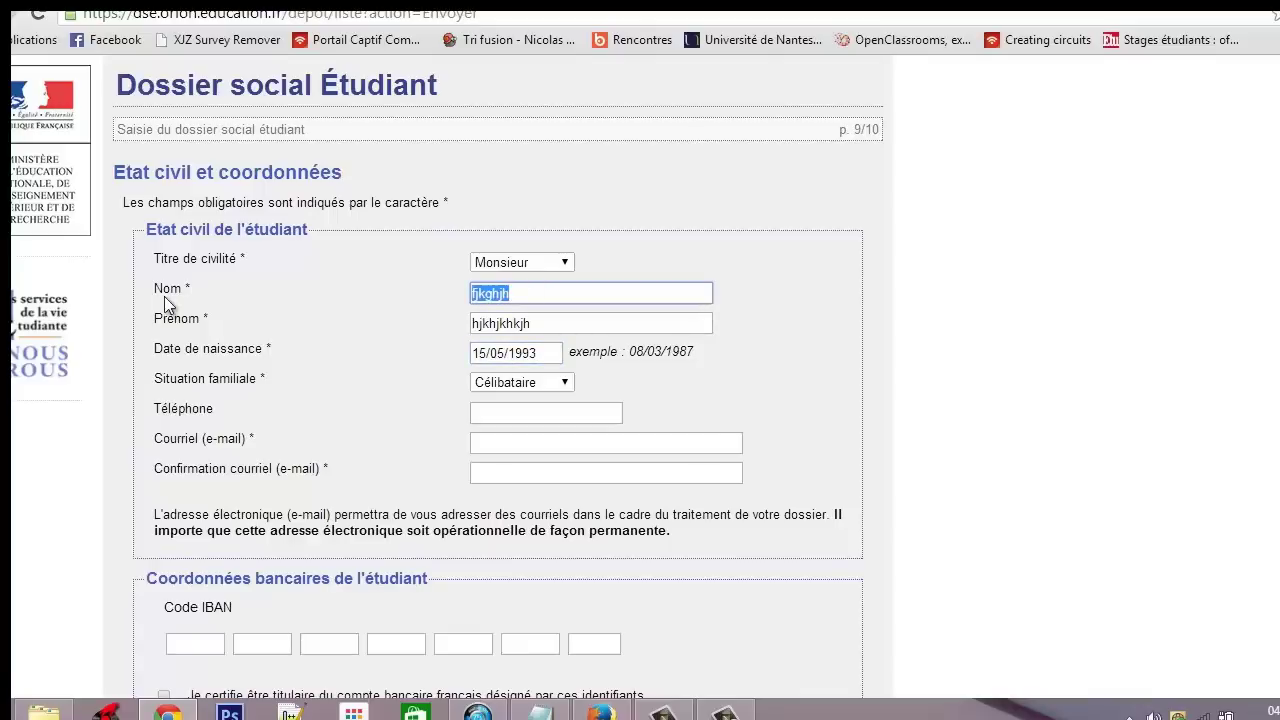
key(Tab)
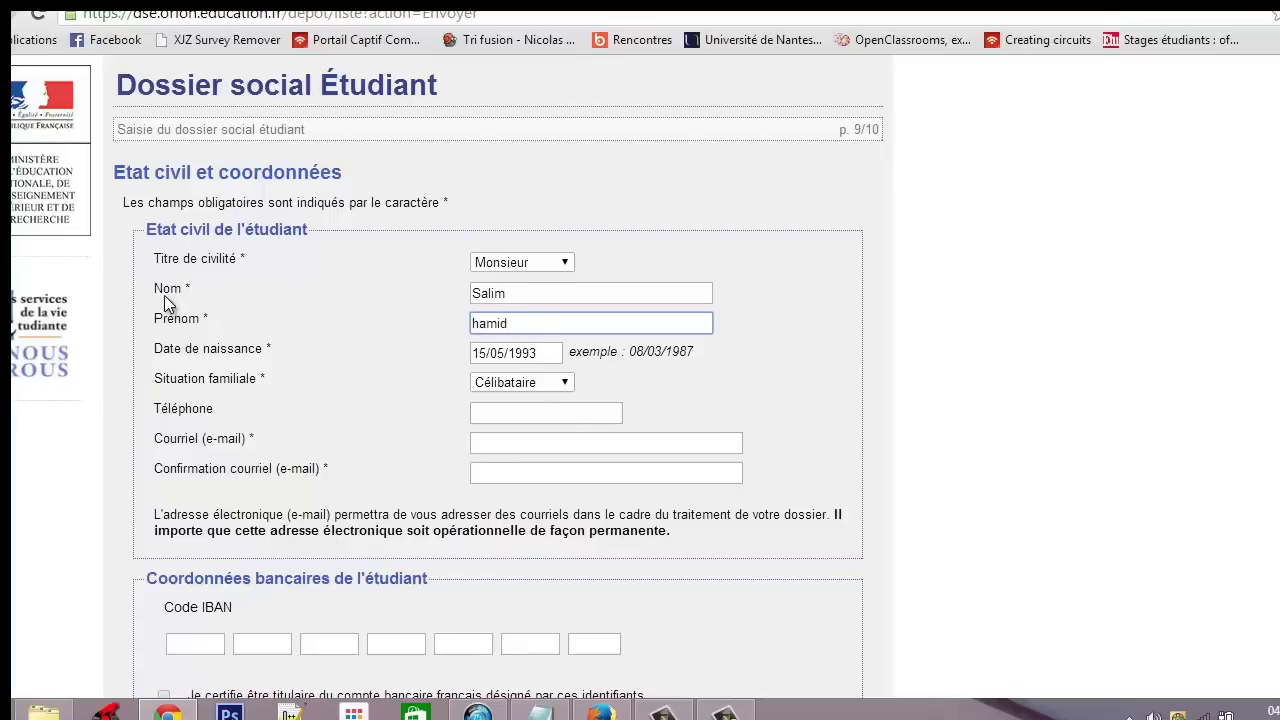
click(622, 392)
click(530, 443)
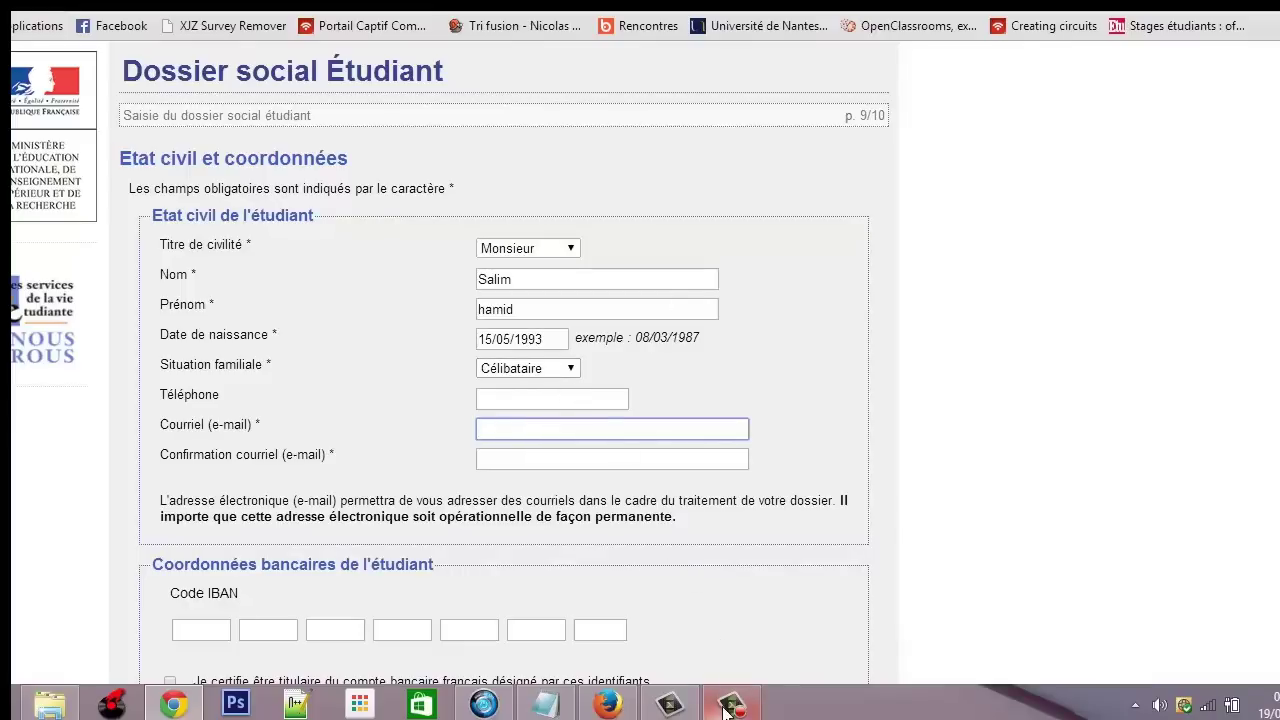
mouse_move(725, 707)
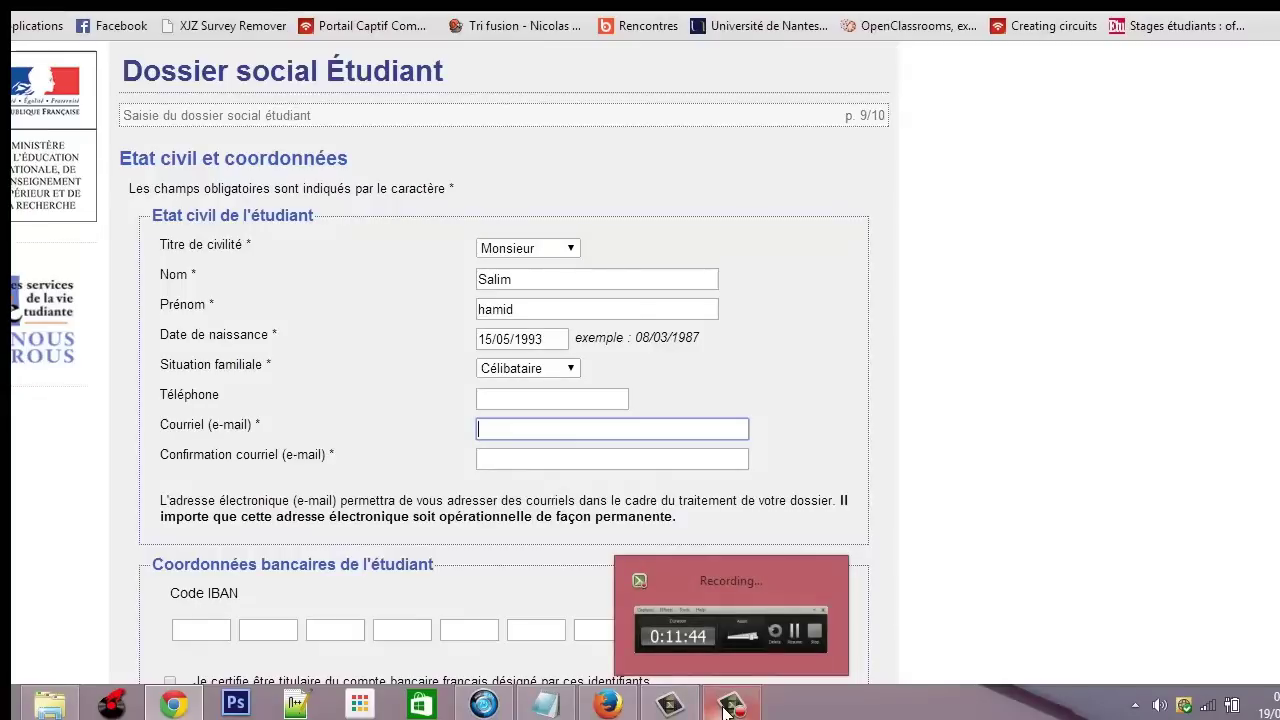
click(796, 406)
scroll(545, 392, down, 2)
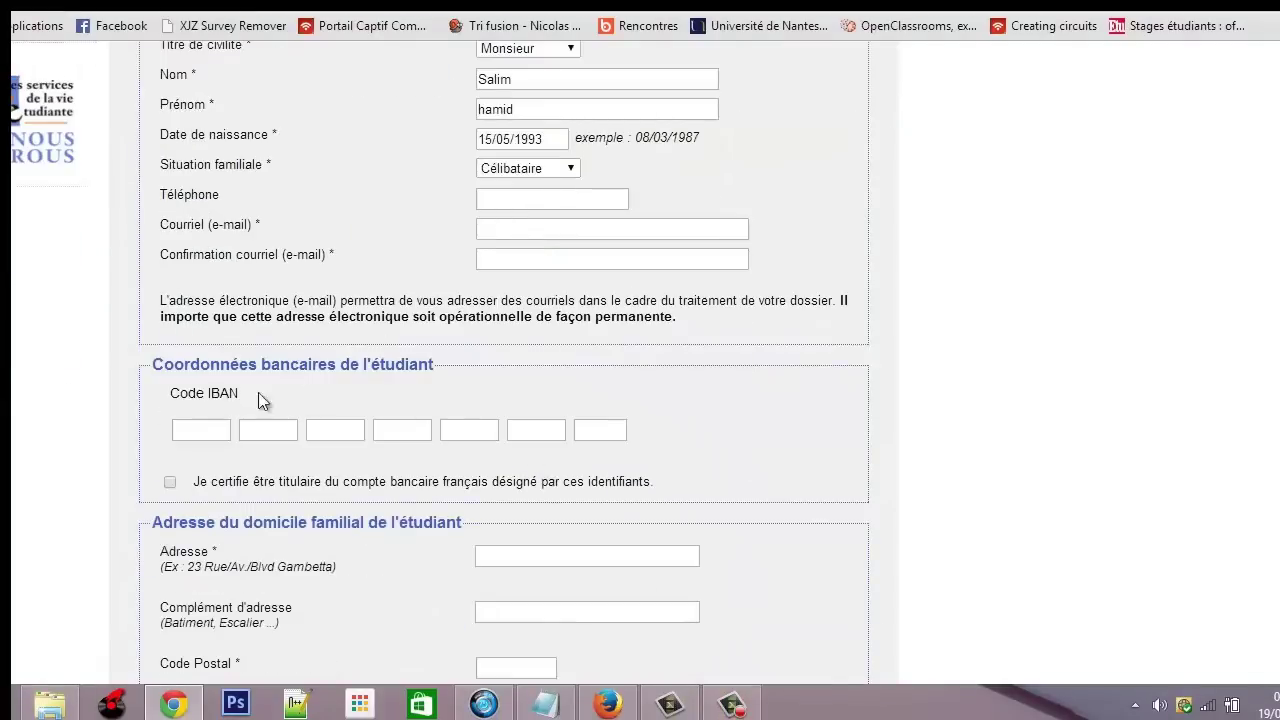
drag(242, 396, 151, 395)
click(280, 390)
scroll(498, 386, down, 3)
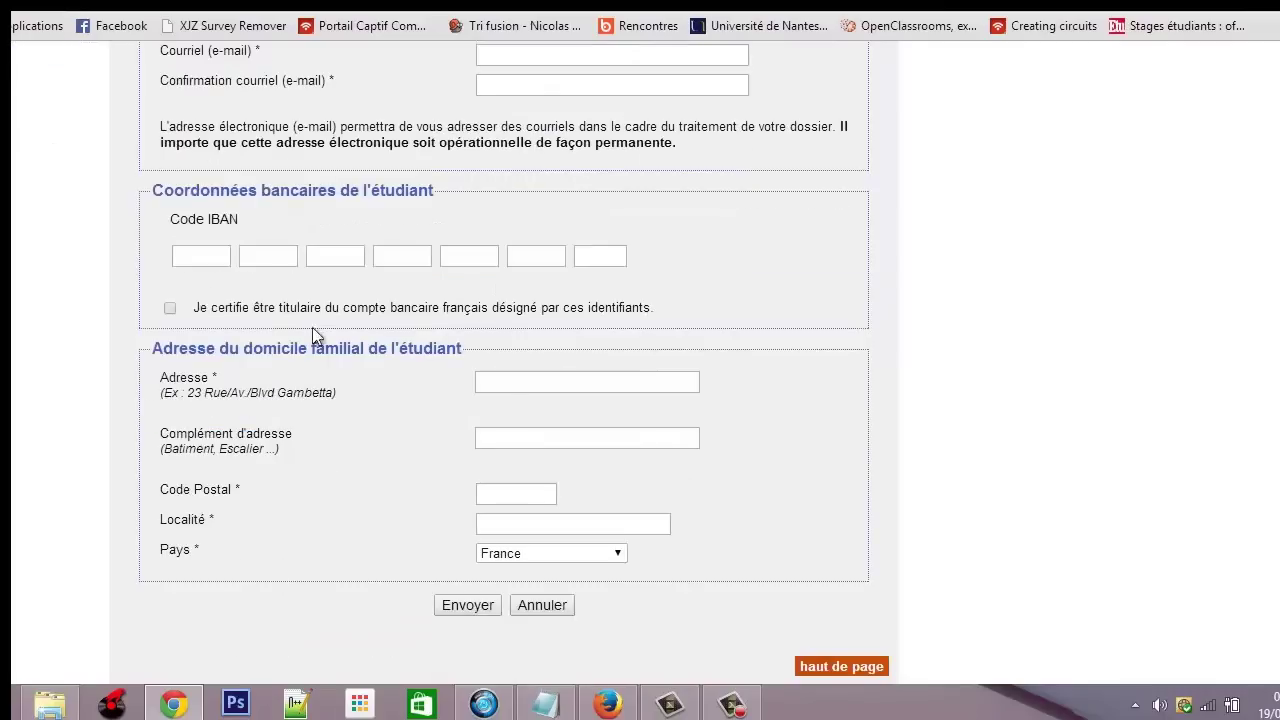
drag(148, 216, 312, 213)
click(391, 214)
click(522, 380)
key(Tab)
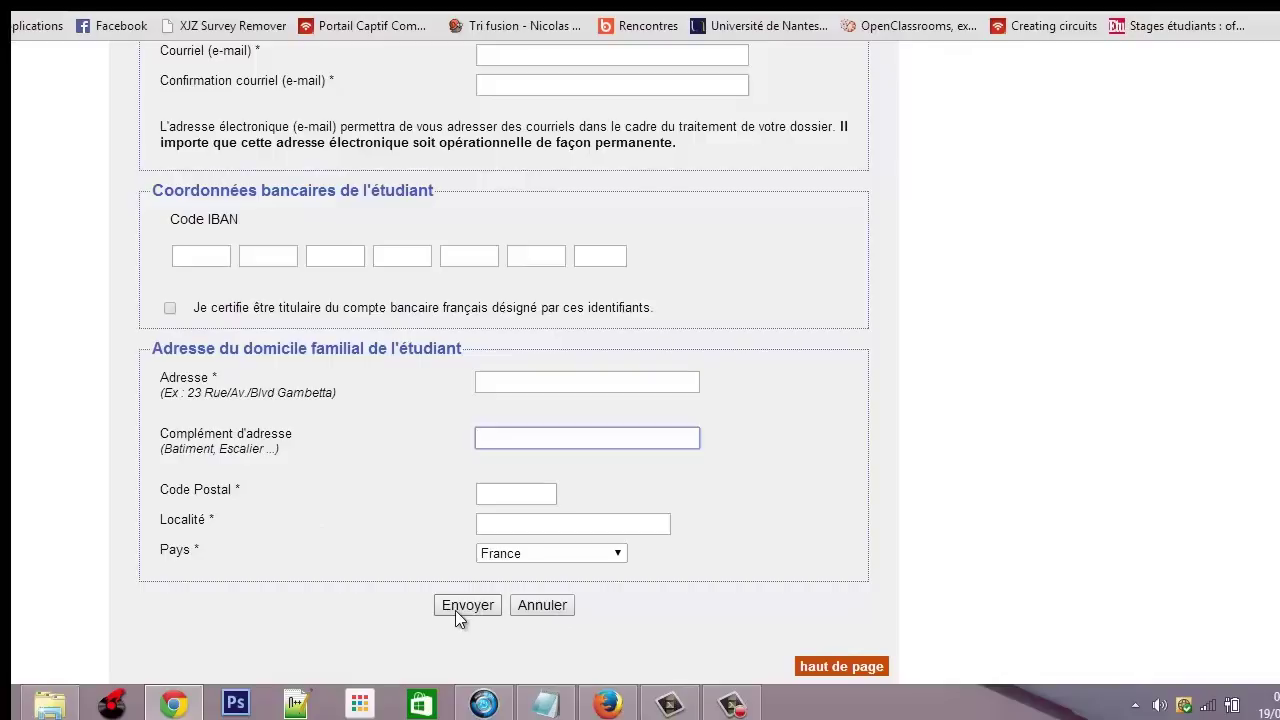
scroll(455, 610, up, 4)
scroll(455, 610, down, 4)
scroll(378, 309, up, 4)
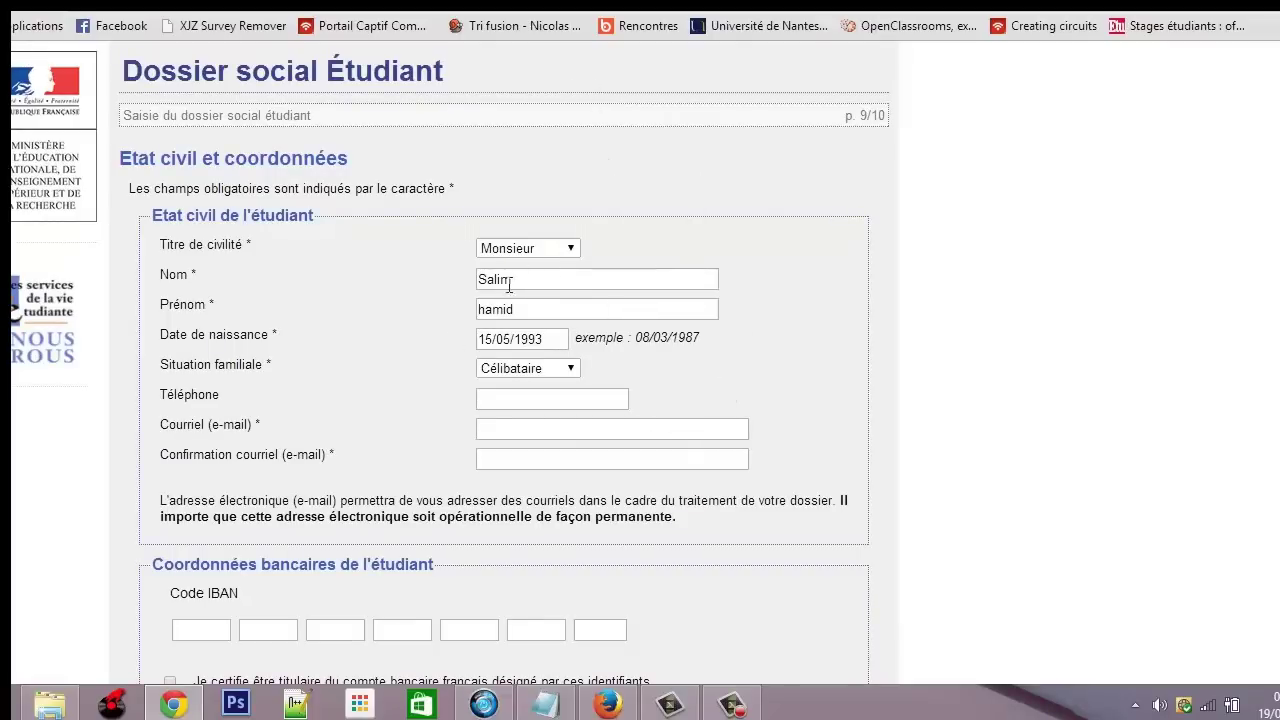
scroll(321, 400, down, 2)
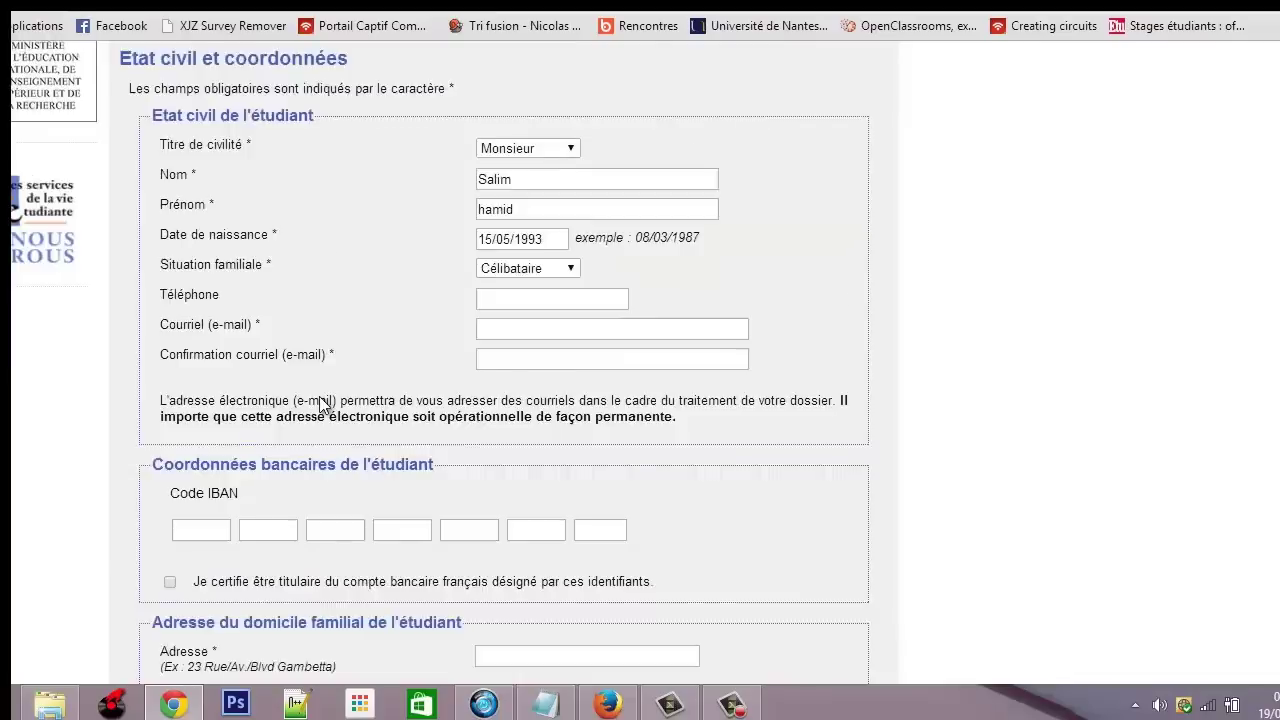
click(493, 229)
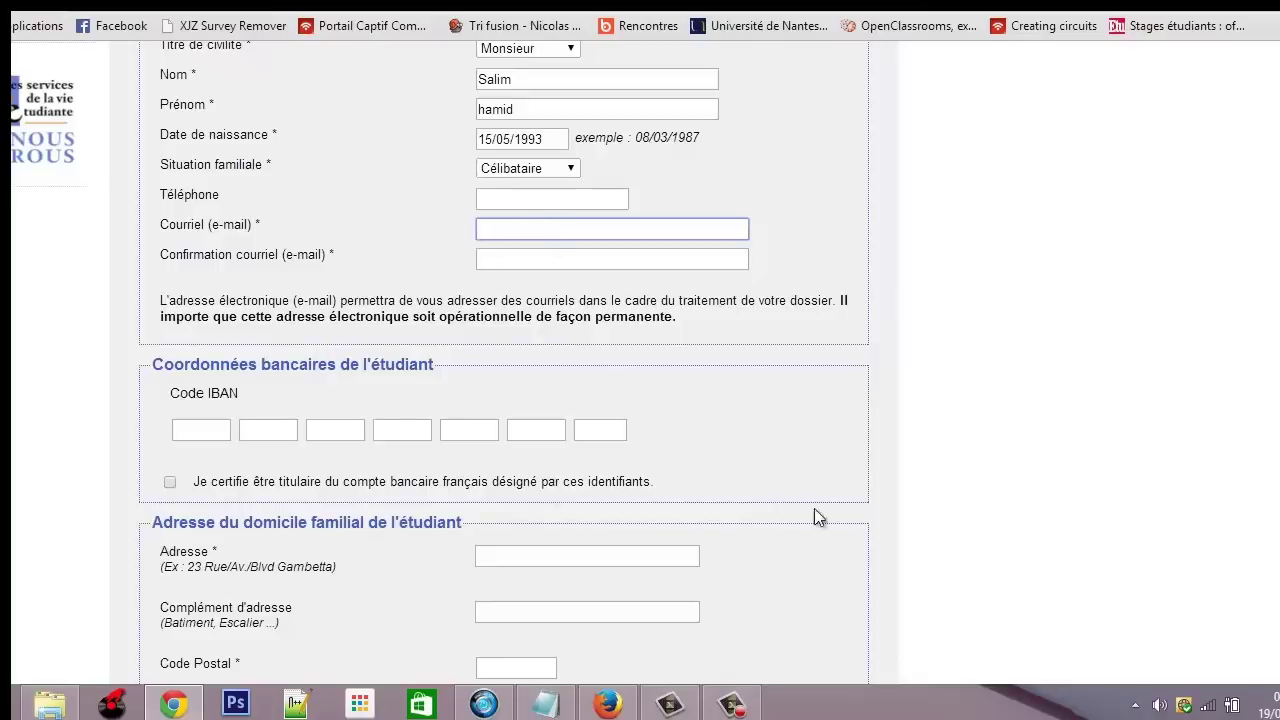
Follow the dse.orion.education.fr confirmation link in the Gmail email to validate the deposit
click(612, 710)
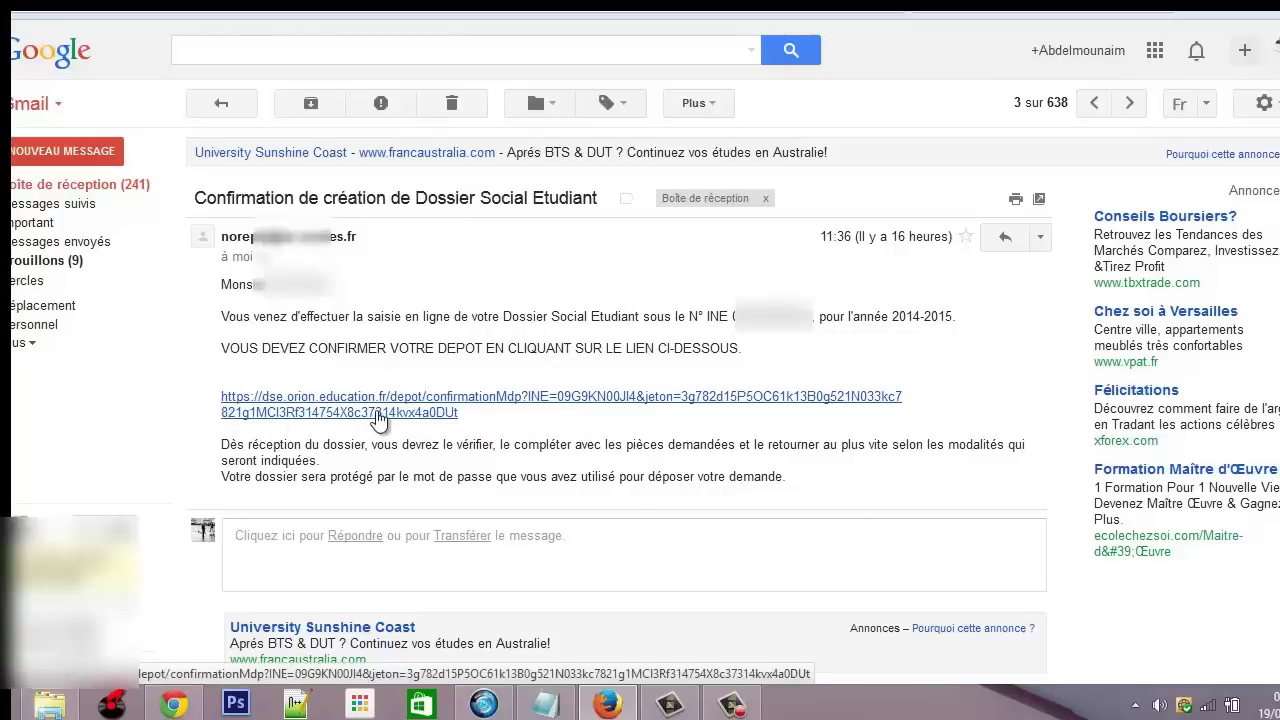
click(396, 362)
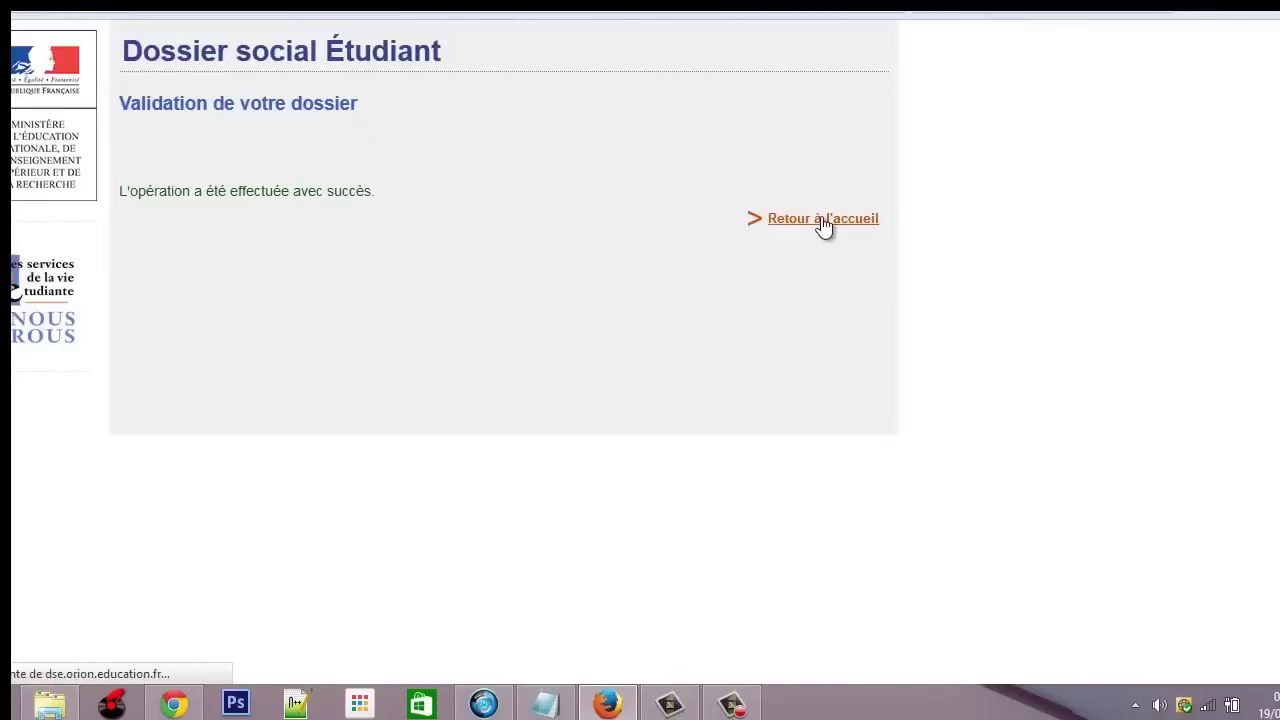
Return to the home page and open the Suivi de votre dossier social étudiant login page
click(821, 220)
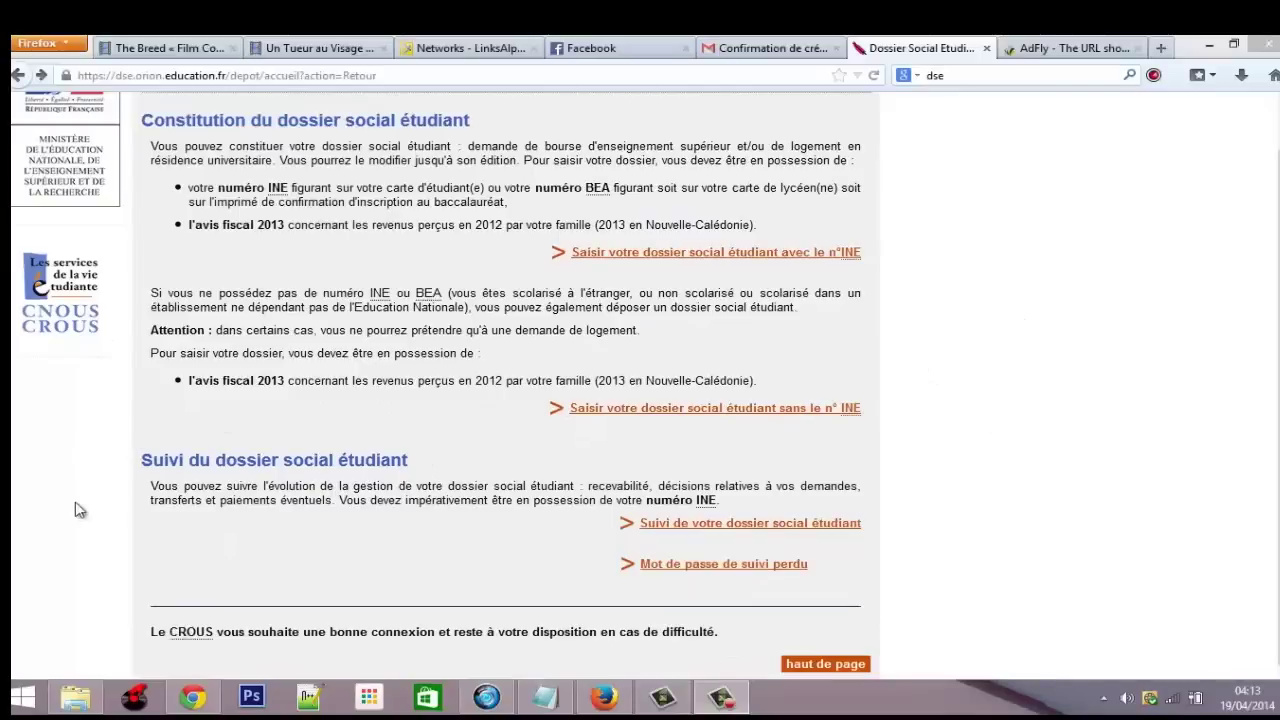
click(662, 528)
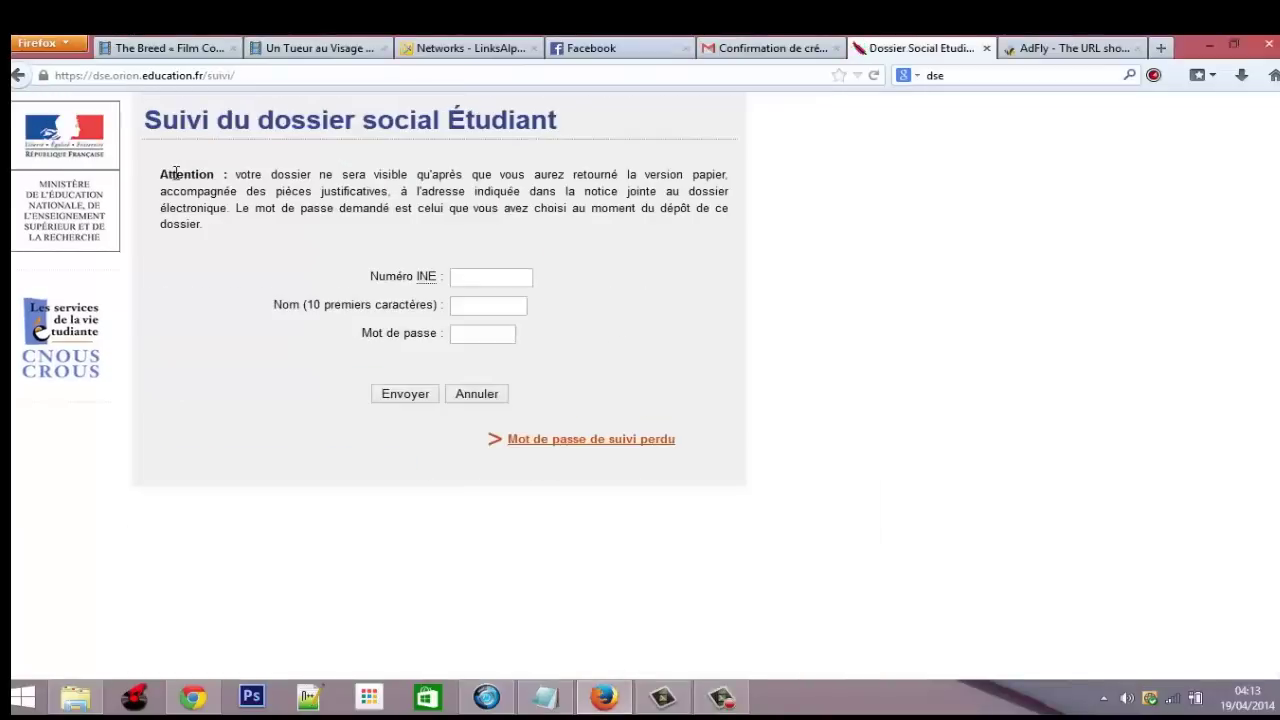
drag(236, 174, 508, 176)
drag(579, 176, 731, 177)
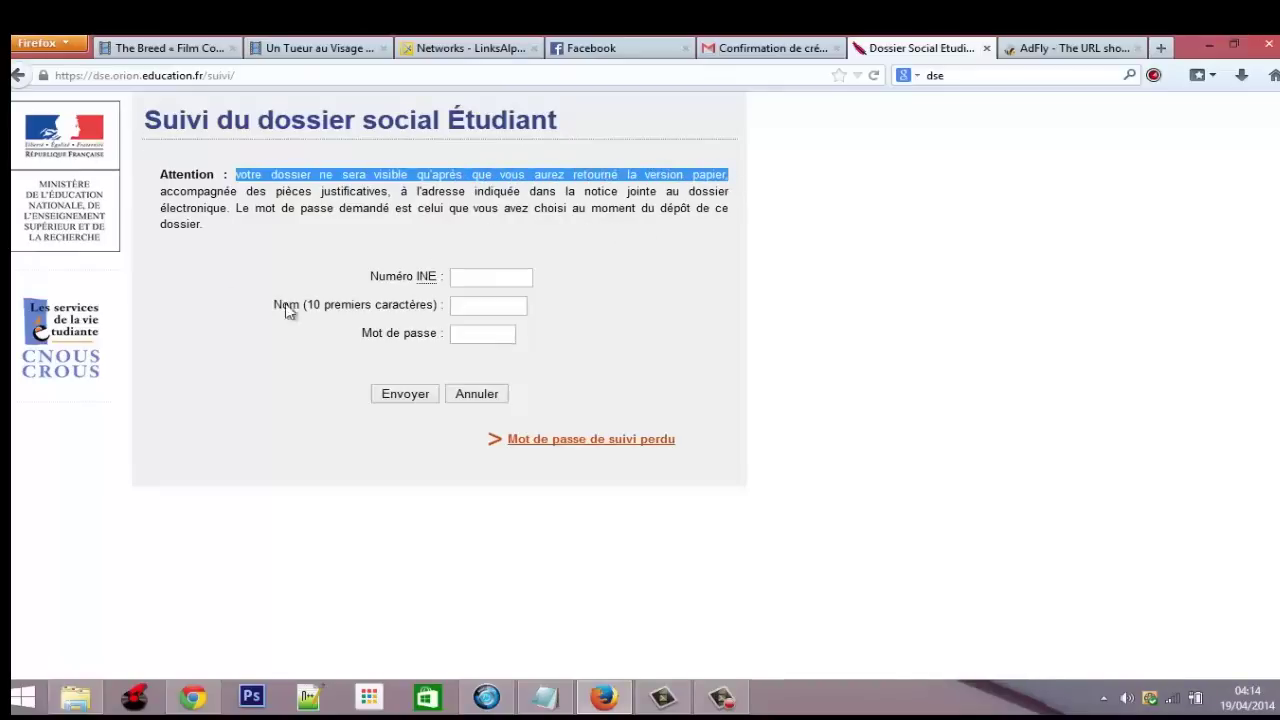
click(253, 287)
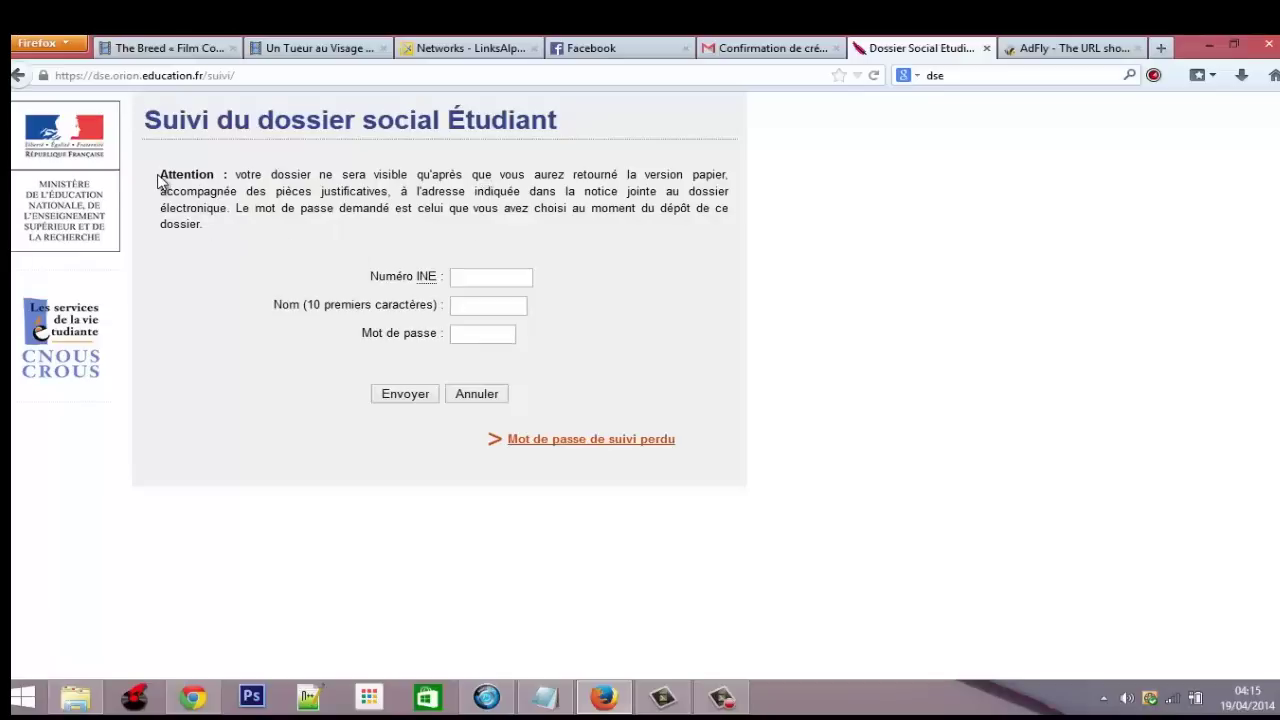
drag(162, 176, 246, 233)
click(250, 237)
Bring up the Blog Études Supérieures en France home page in Chrome and skim its articles
mouse_move(731, 703)
click(196, 696)
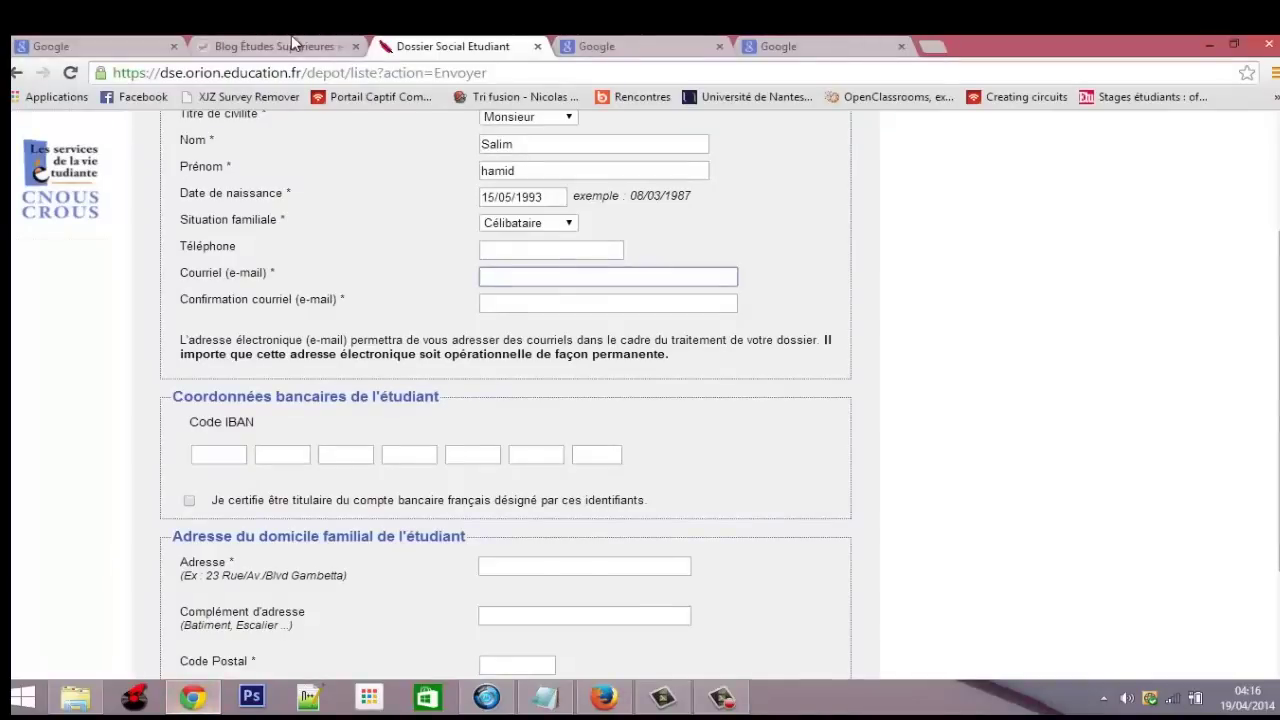
click(295, 46)
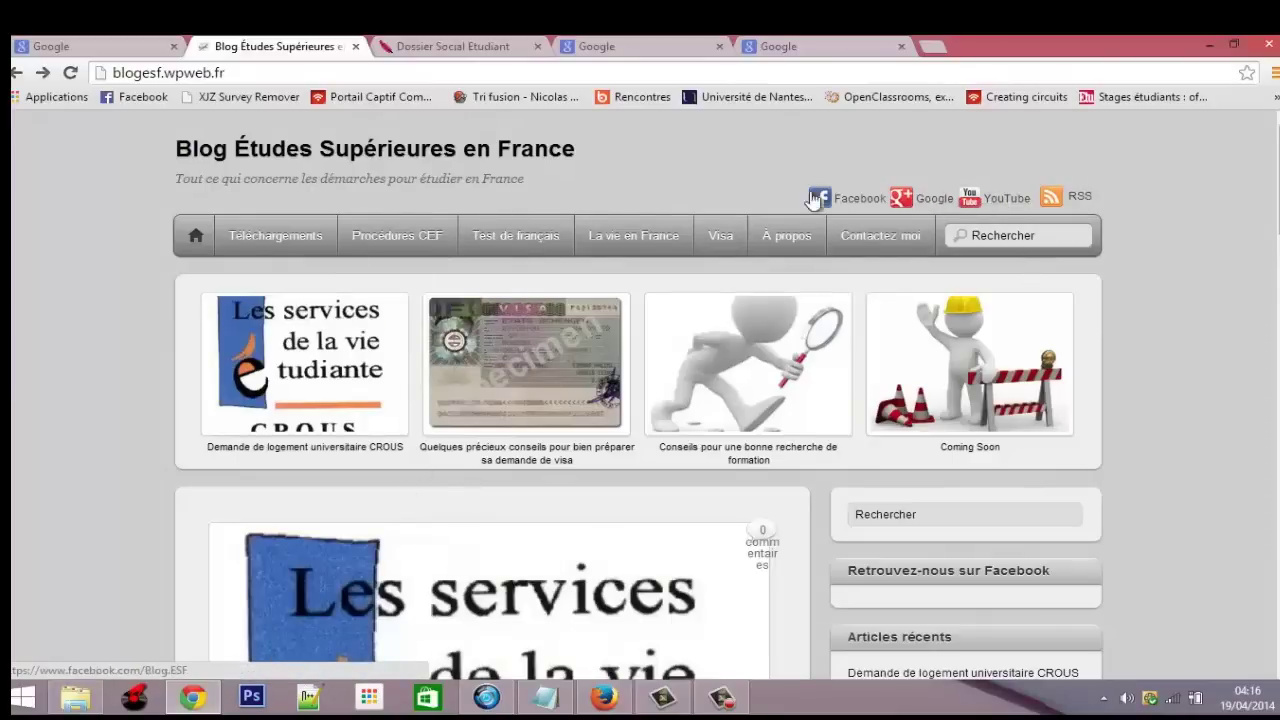
scroll(512, 568, down, 2)
scroll(512, 568, up, 2)
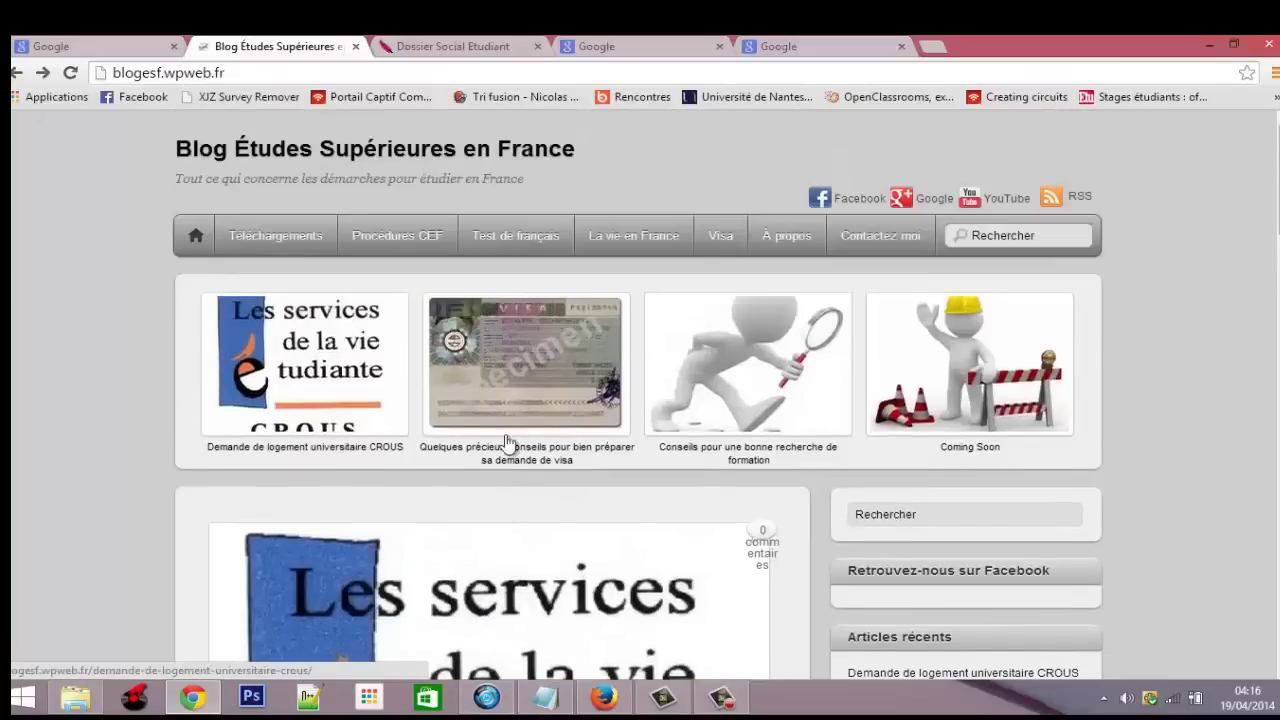
scroll(303, 437, down, 5)
scroll(300, 445, up, 5)
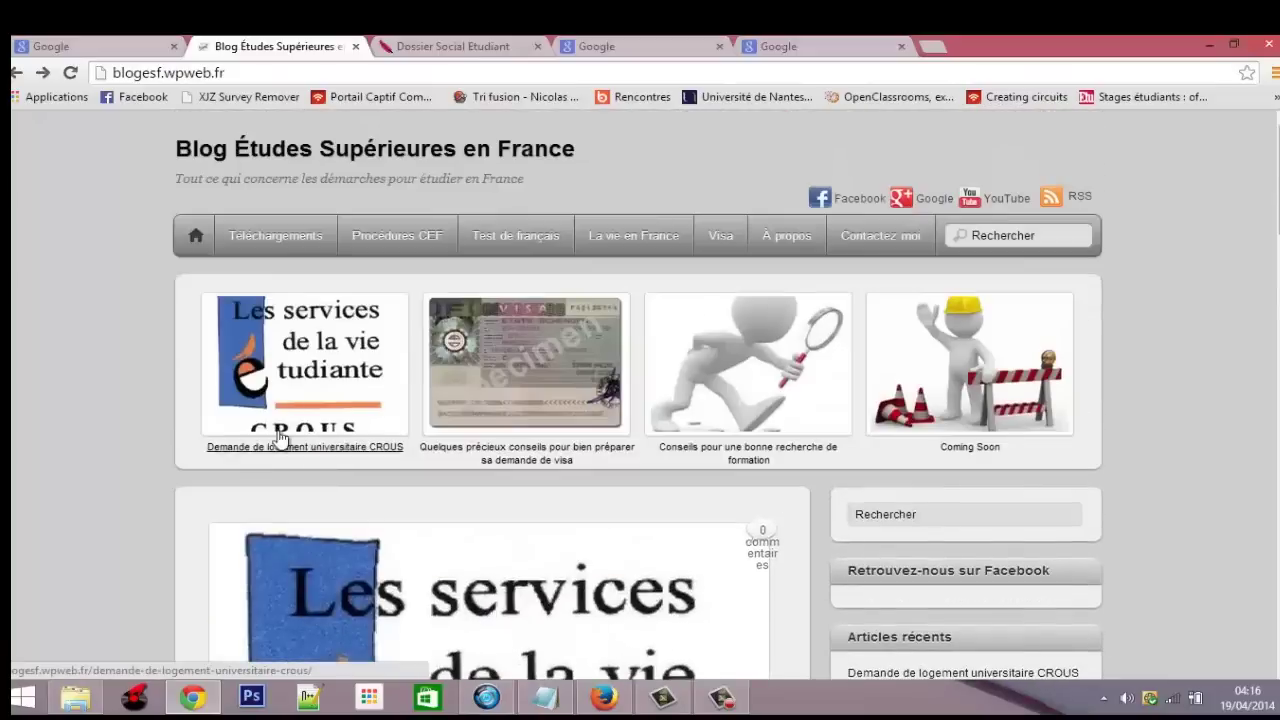
scroll(327, 397, down, 1)
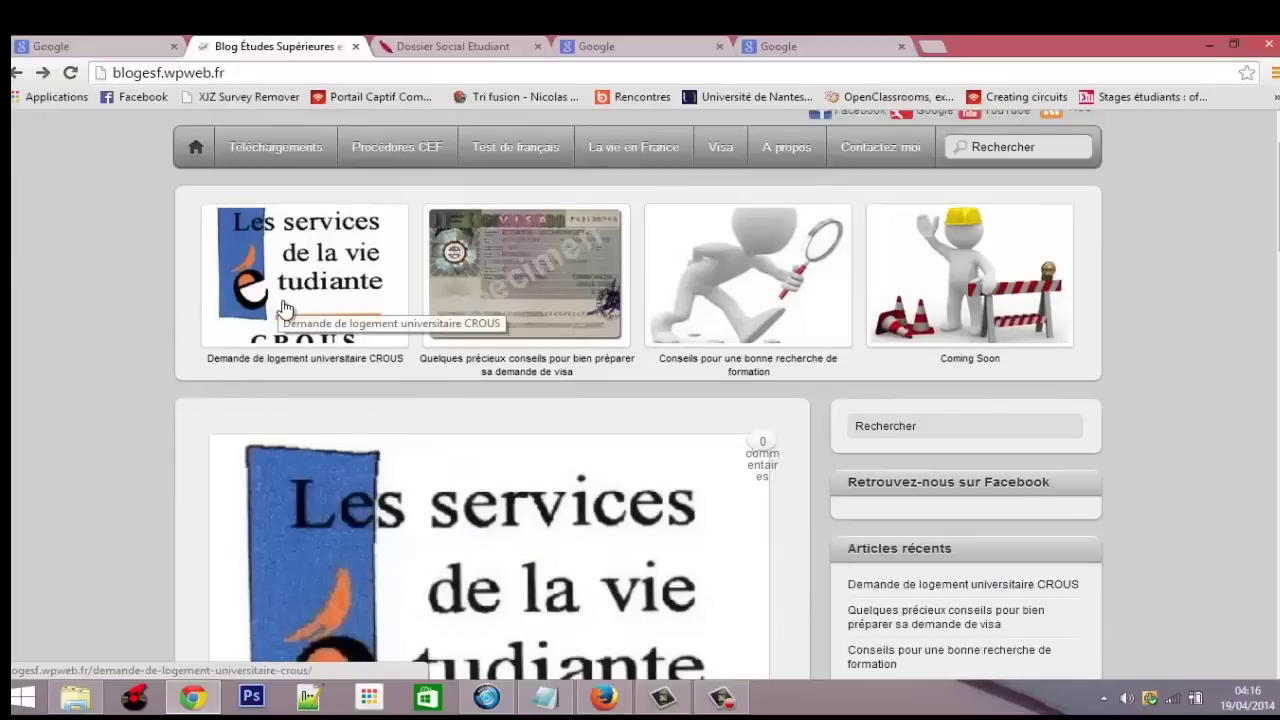
scroll(291, 340, up, 1)
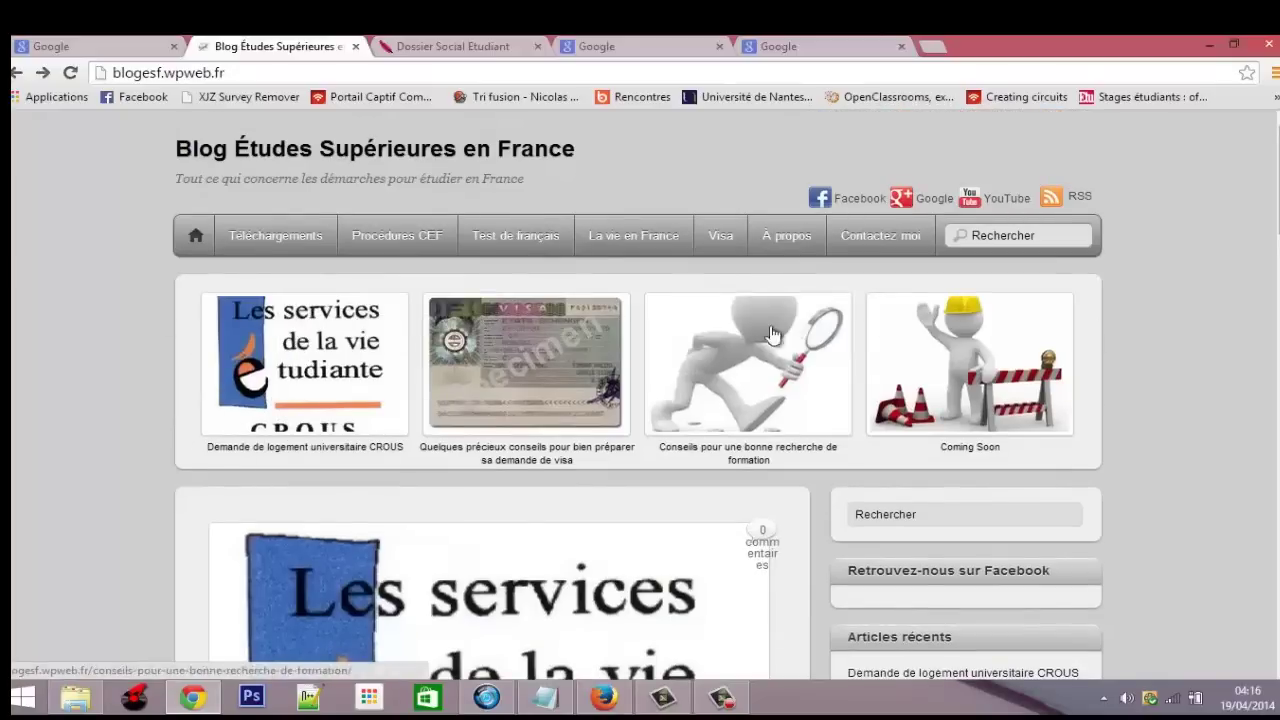